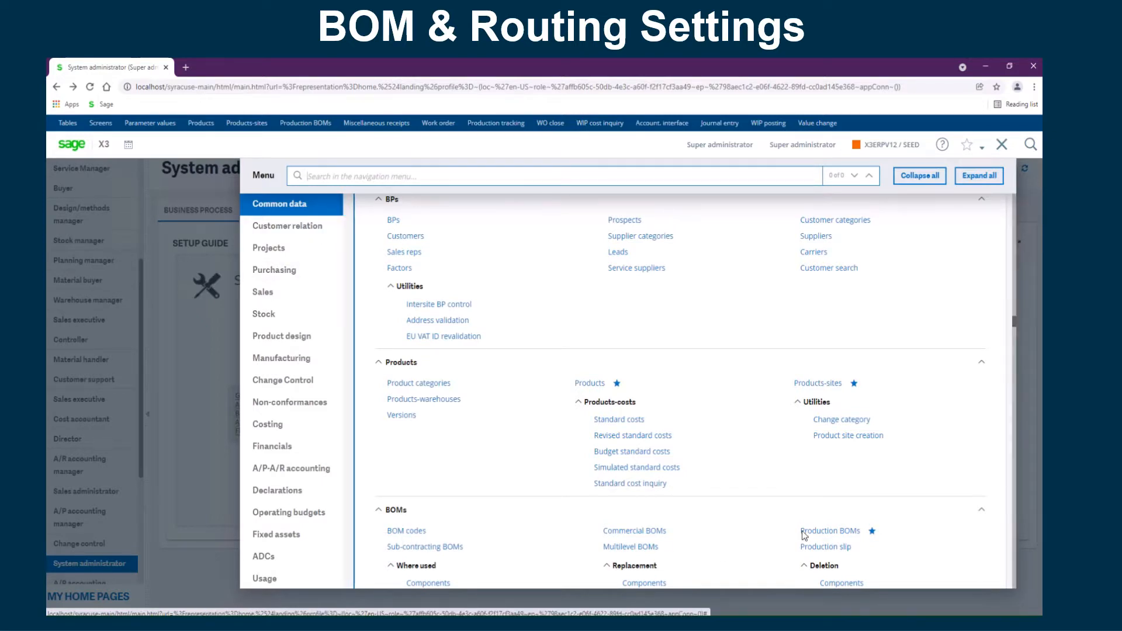
Open the production BOMs and examine the component line of the 00STD manufacturing BOM
{"action": "left_click", "coordinate": [823, 532]}
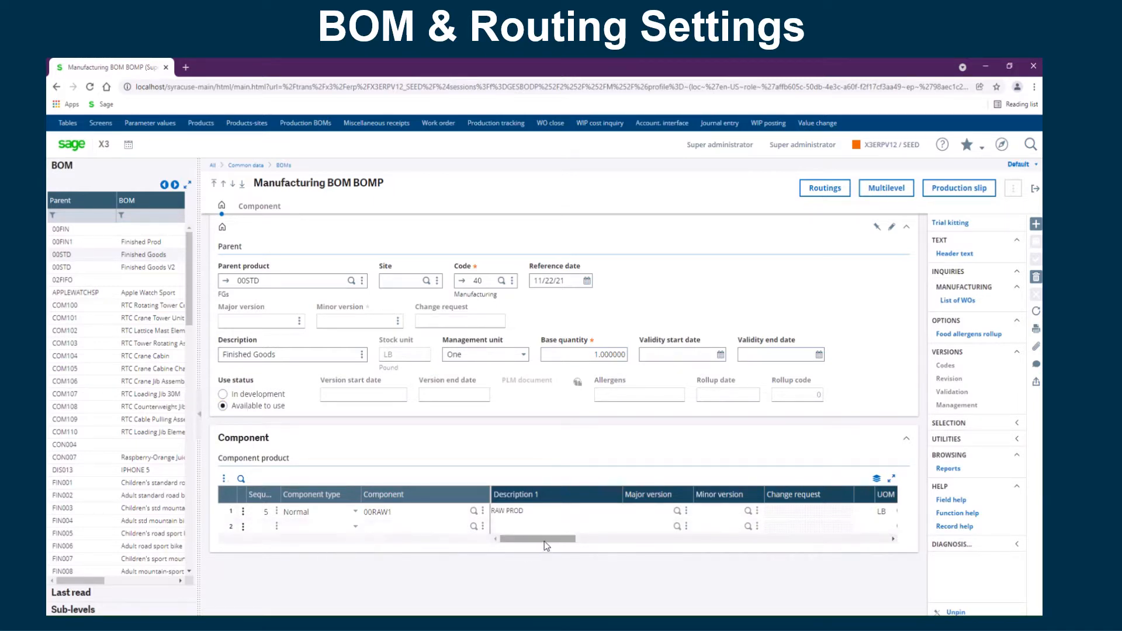
{"action": "left_click_drag", "start_coordinate": [552, 540], "coordinate": [618, 541]}
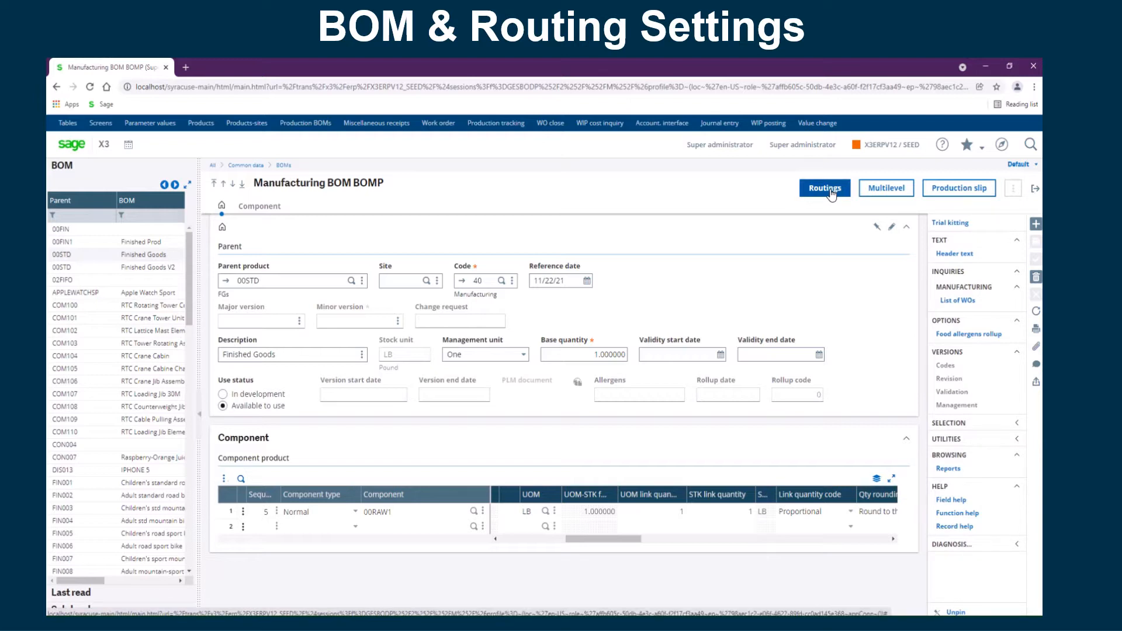
{"action": "left_click", "coordinate": [1001, 147]}
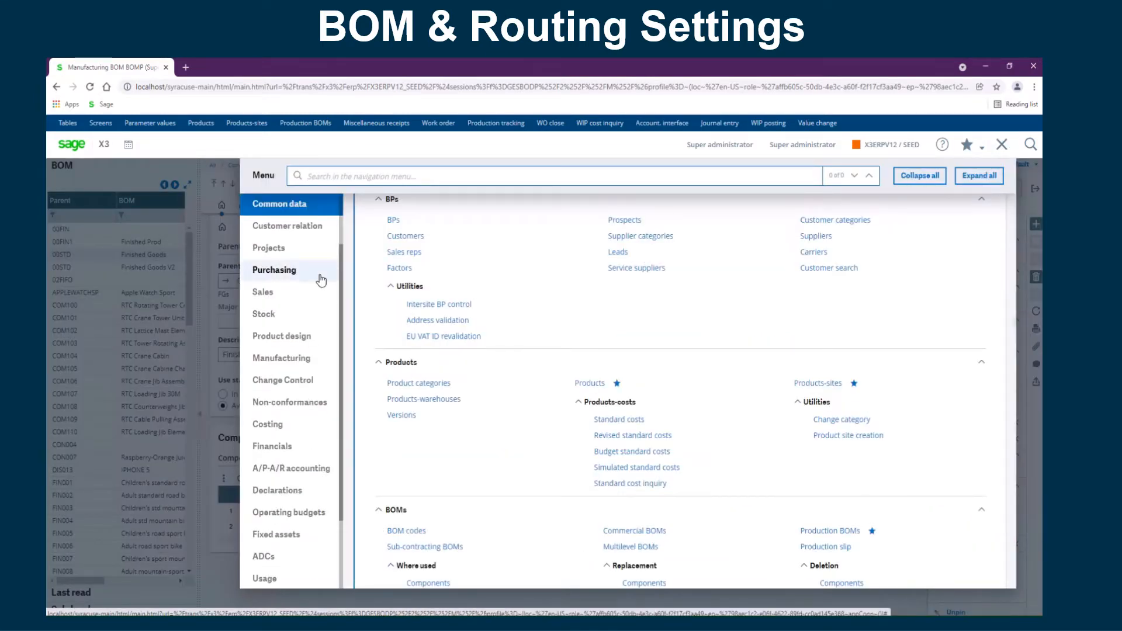
{"action": "left_click", "coordinate": [278, 432]}
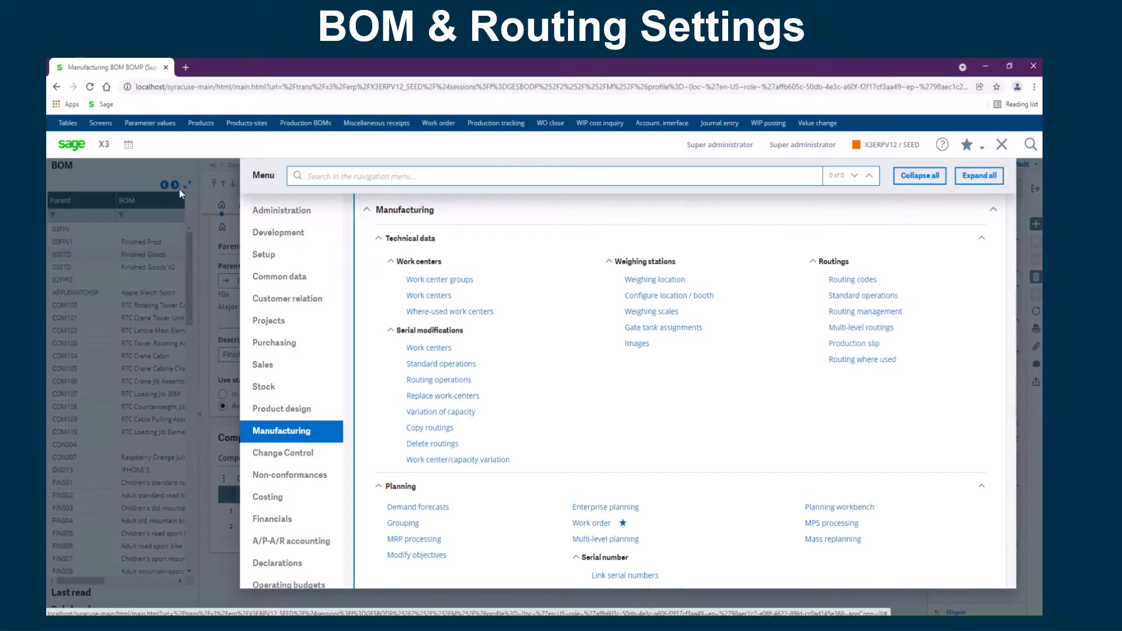
{"action": "left_click", "coordinate": [177, 166]}
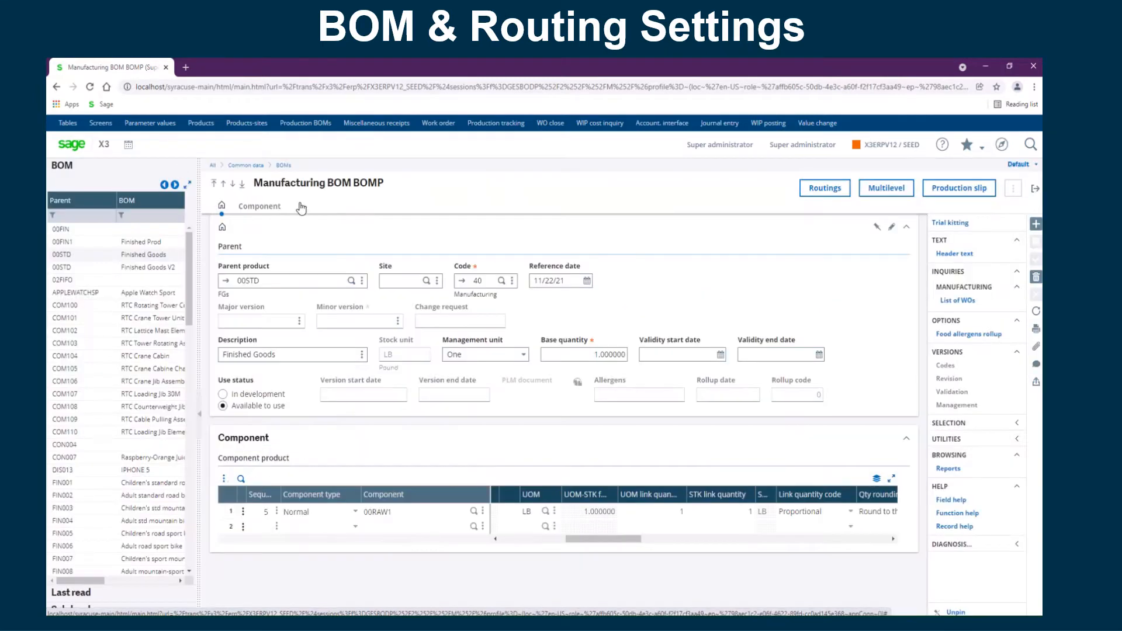
Open the routing linked to the 00STD BOM and review its site, use status, time unit and header settings
{"action": "left_click", "coordinate": [823, 188]}
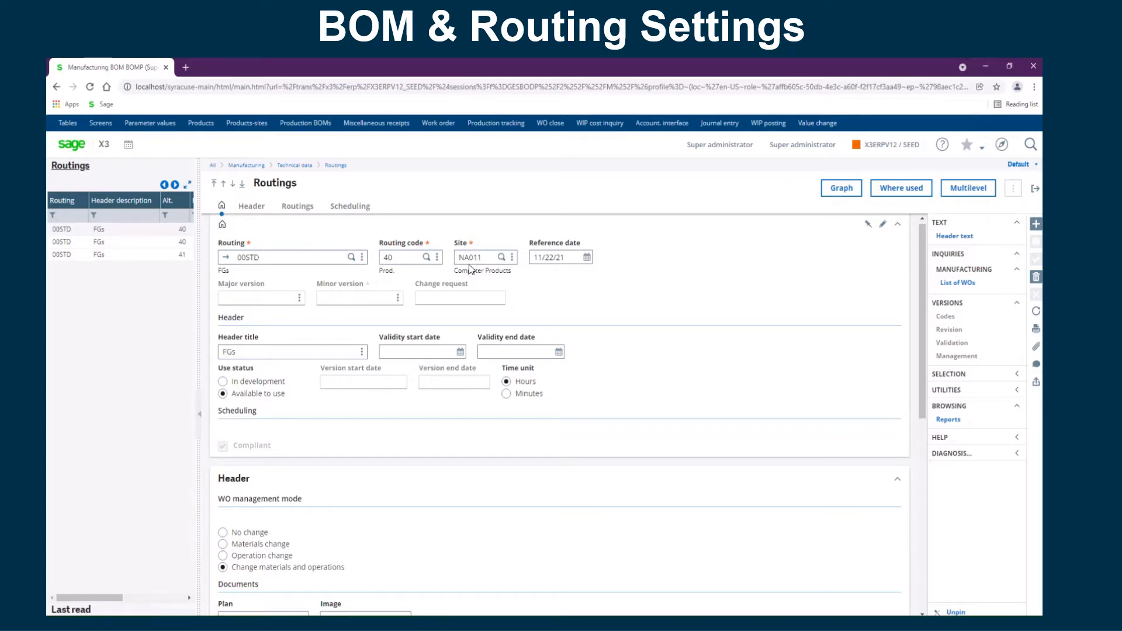
{"action": "left_click", "coordinate": [506, 382]}
{"action": "left_click", "coordinate": [262, 399]}
{"action": "scroll", "coordinate": [572, 521], "scroll_direction": "down", "scroll_amount": 2}
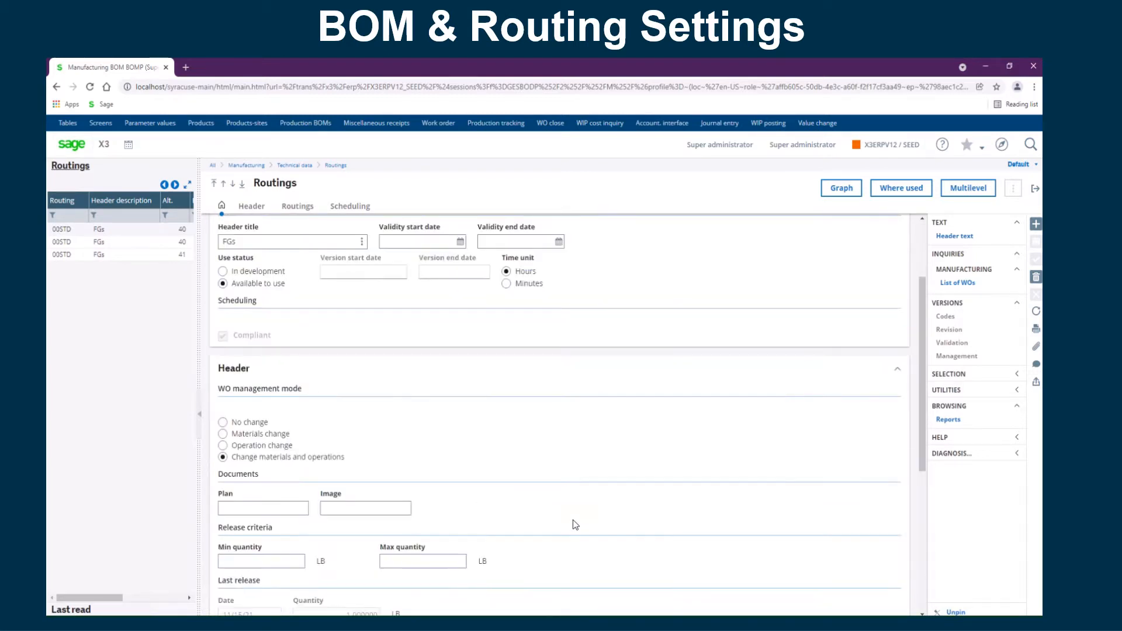
Examine the routing's operation line, including its work center, setup time, run time, efficiency and operation unit columns
{"action": "scroll", "coordinate": [574, 524], "scroll_direction": "down", "scroll_amount": 4}
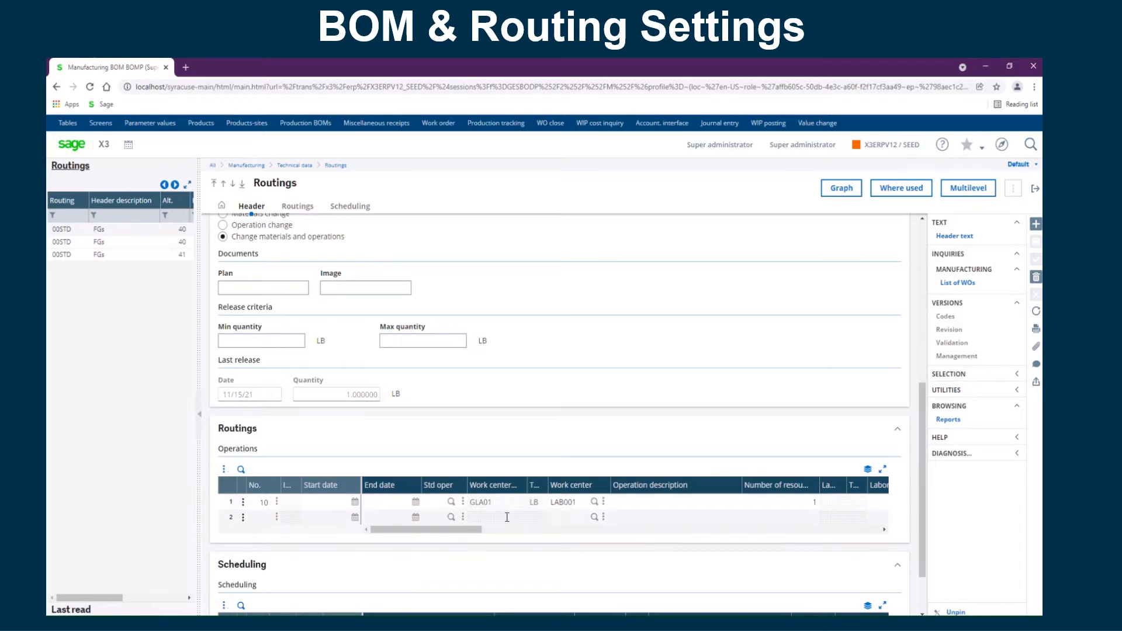
{"action": "left_click_drag", "start_coordinate": [471, 528], "coordinate": [572, 529]}
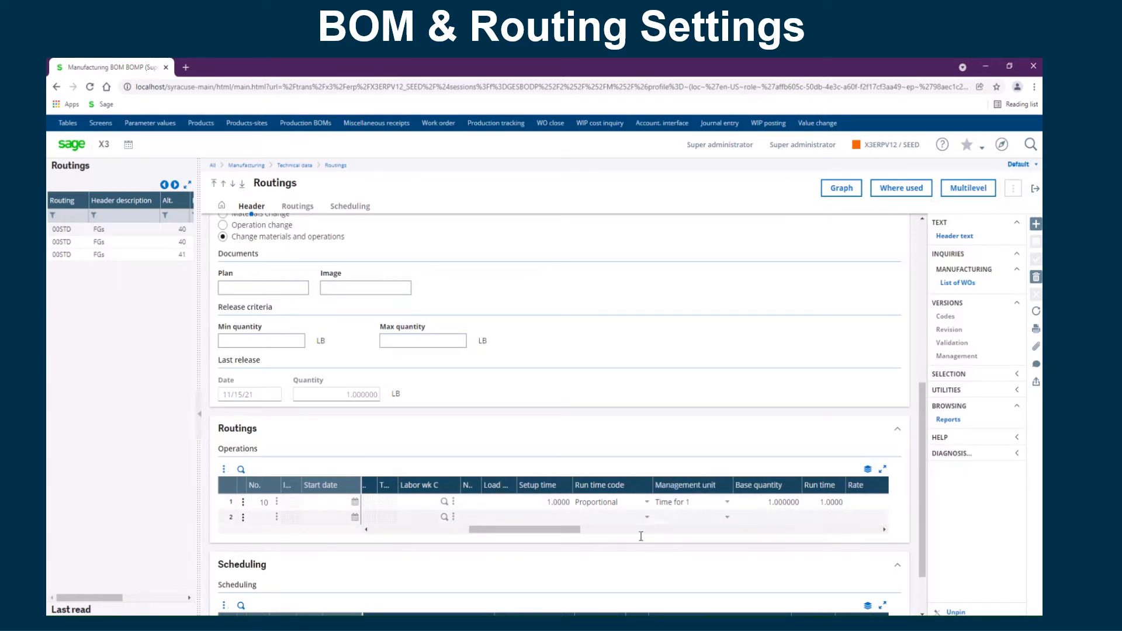
{"action": "left_click_drag", "start_coordinate": [576, 533], "coordinate": [675, 529]}
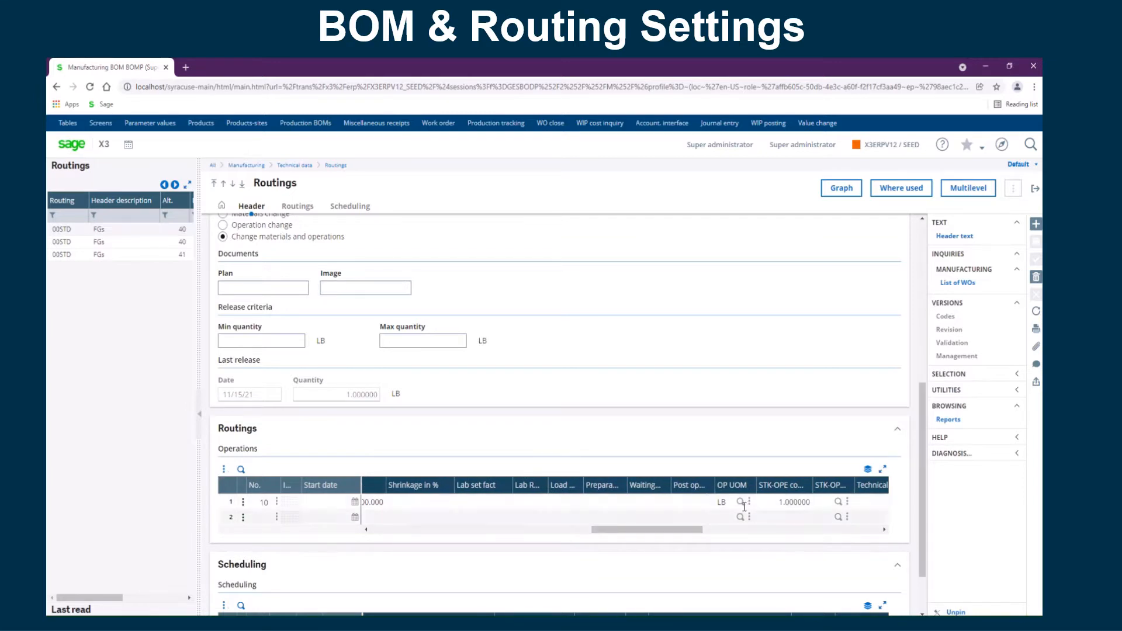
{"action": "left_click", "coordinate": [722, 515]}
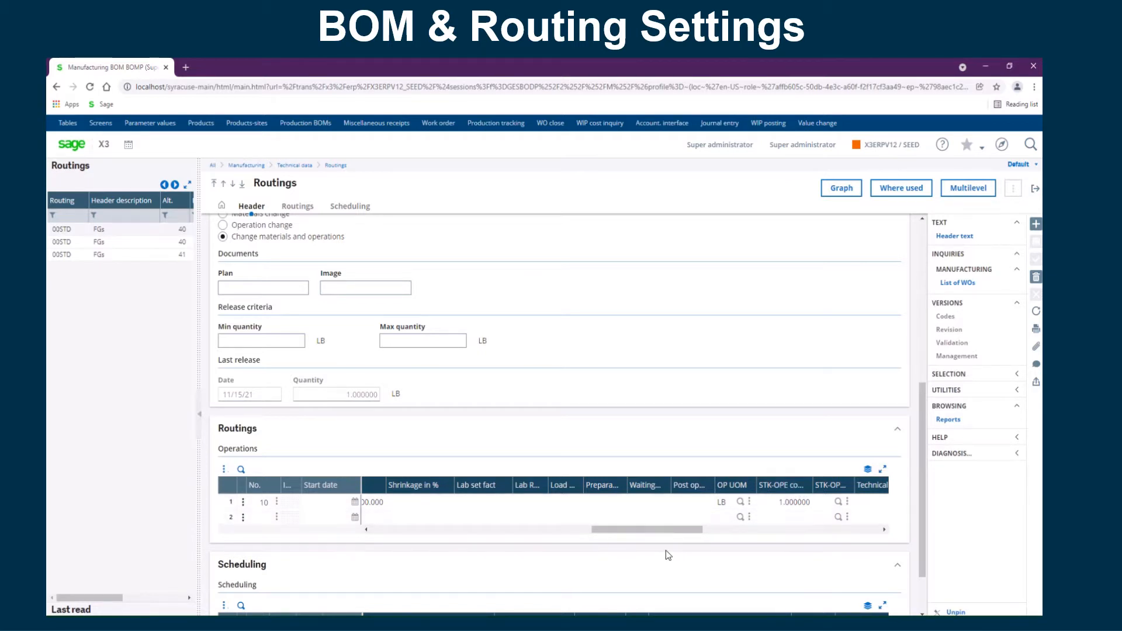
{"action": "scroll", "coordinate": [668, 555], "scroll_direction": "down", "scroll_amount": 1}
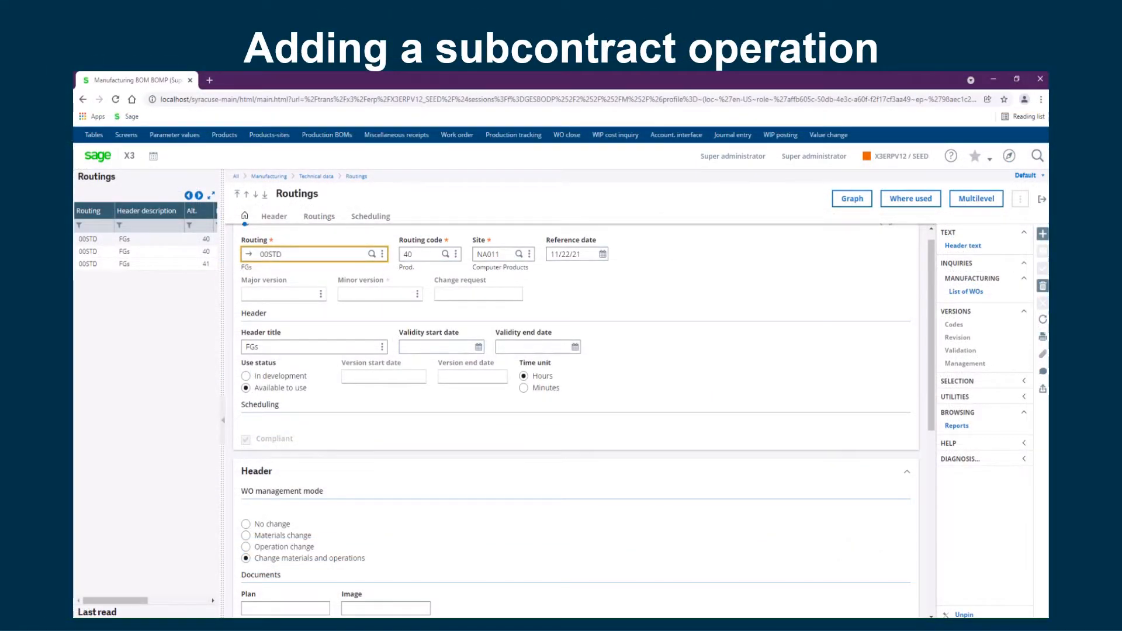
Add a second operation to the 00STD routing using work center SUB003
{"action": "left_click", "coordinate": [370, 216]}
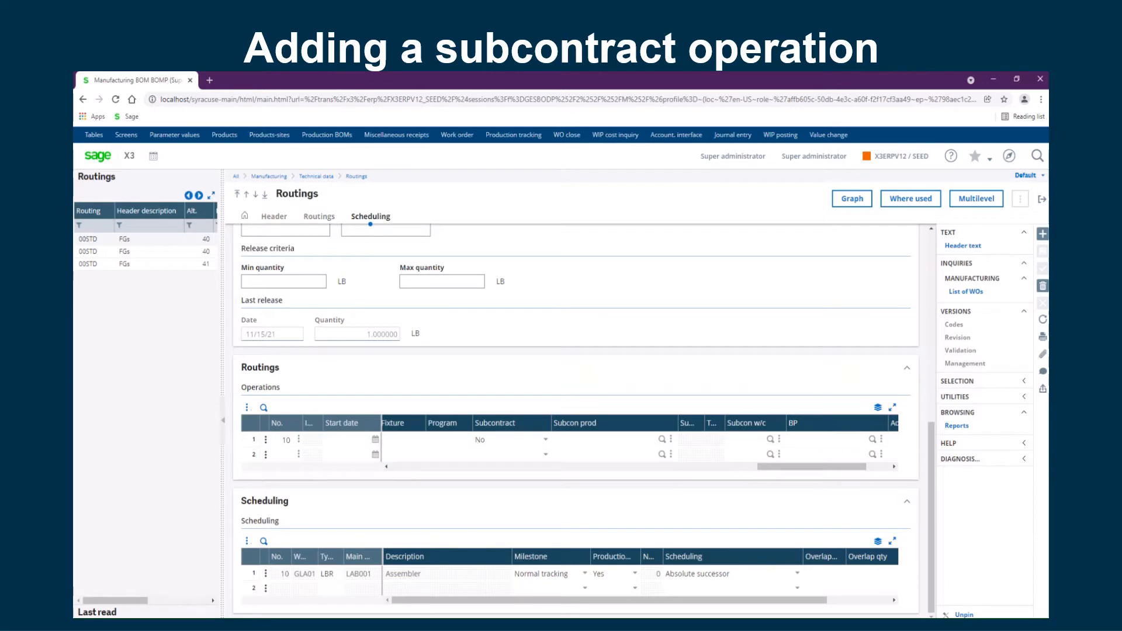
{"action": "scroll", "coordinate": [569, 447], "scroll_direction": "left", "scroll_amount": 6}
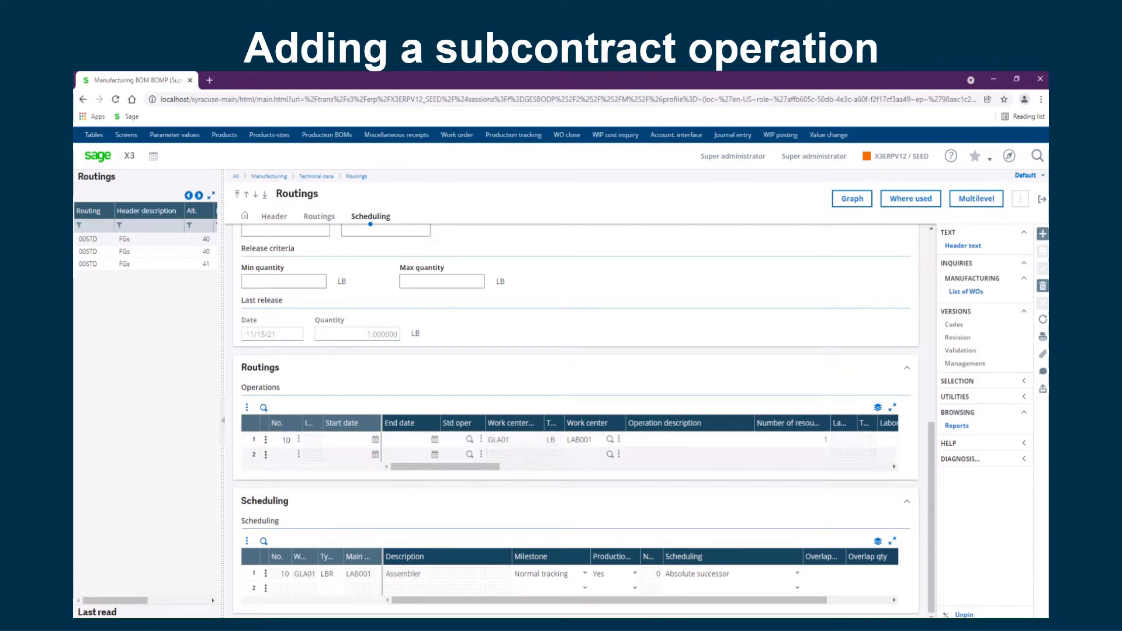
{"action": "left_click", "coordinate": [610, 454]}
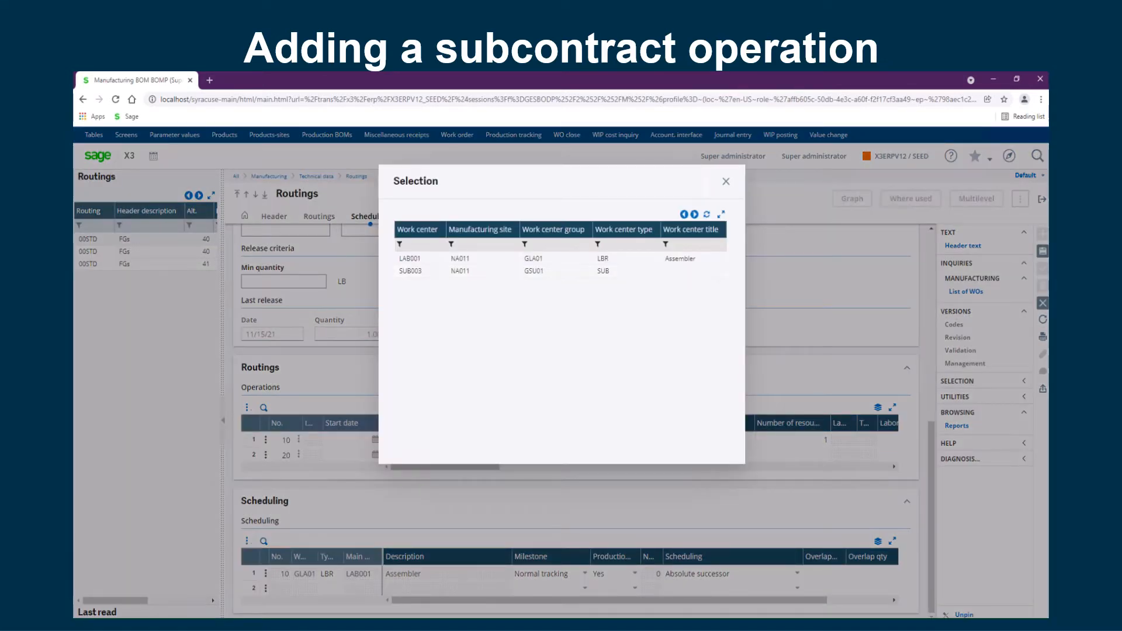
{"action": "left_click", "coordinate": [410, 271]}
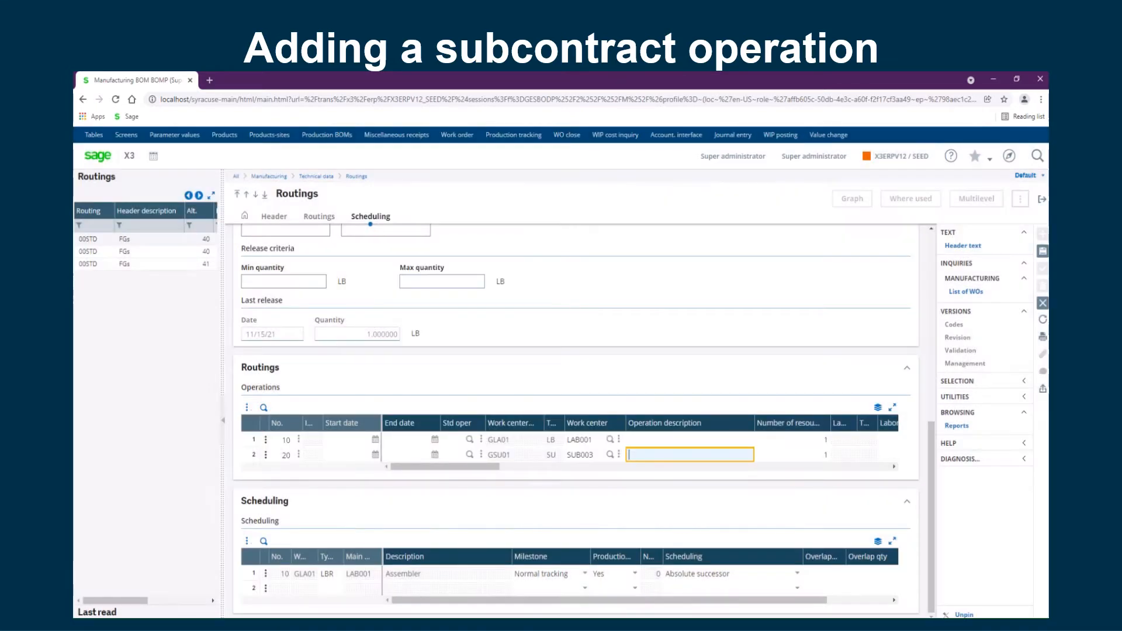
Set operation 20's base quantity to 1 and run time to 1, keeping Proportional run time code and Time for 1
{"action": "key", "text": "Tab"}
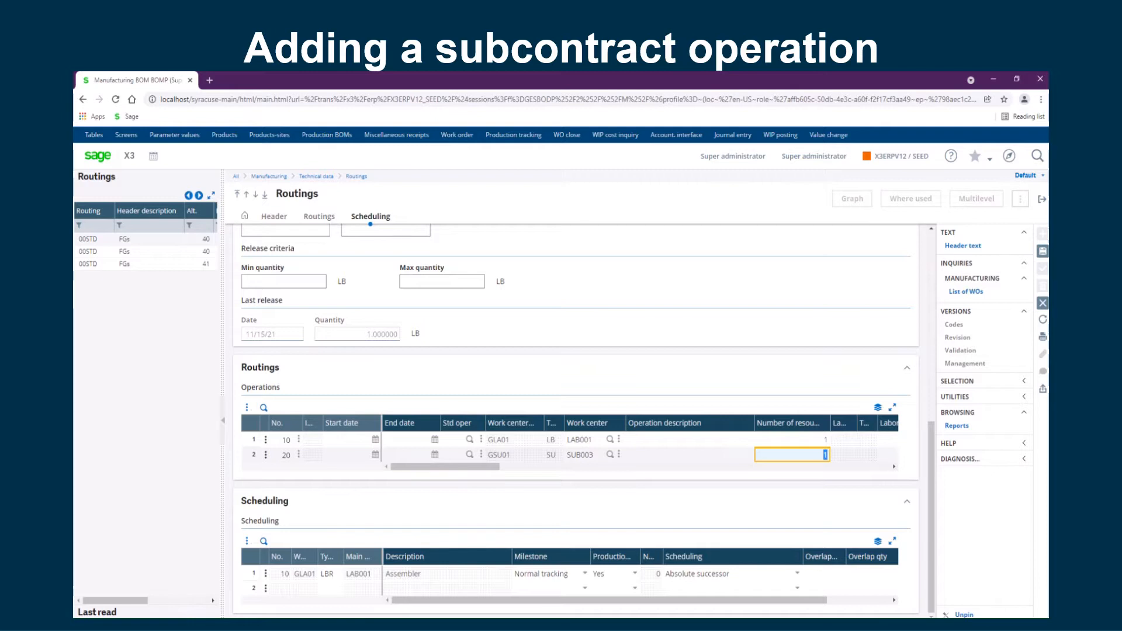
{"action": "key", "text": "Tab"}
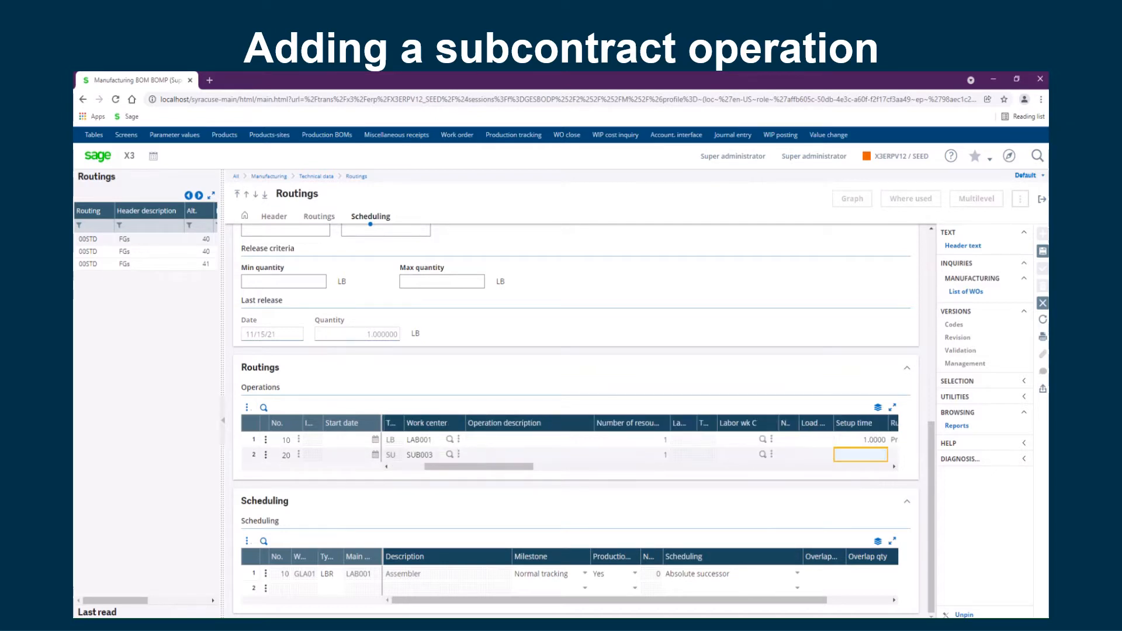
{"action": "key", "text": "Tab"}
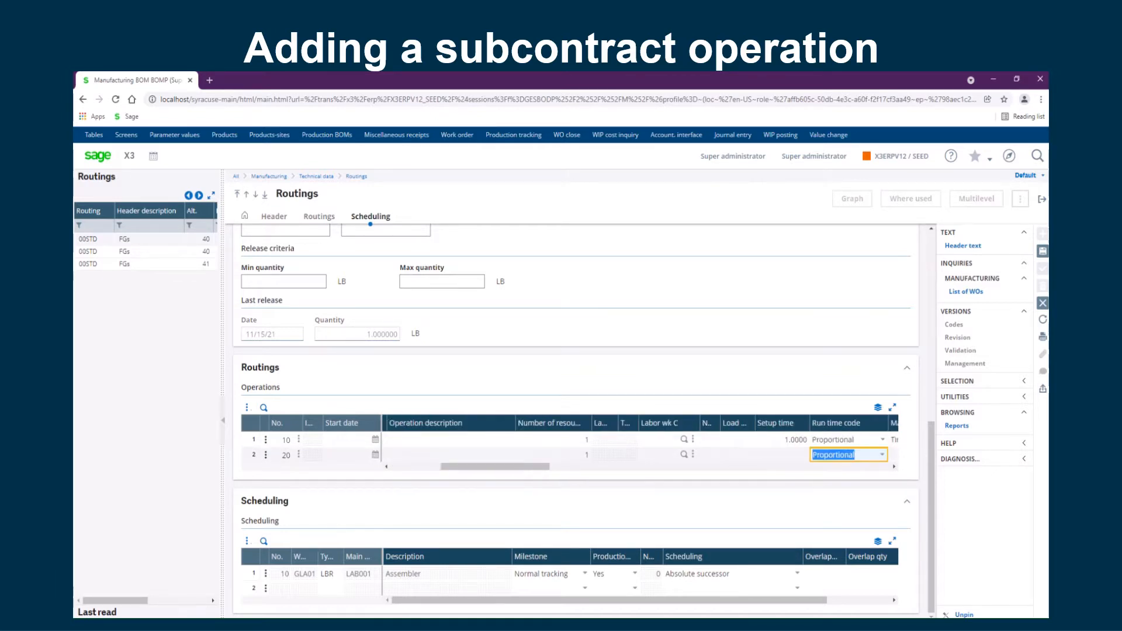
{"action": "key", "text": "Tab"}
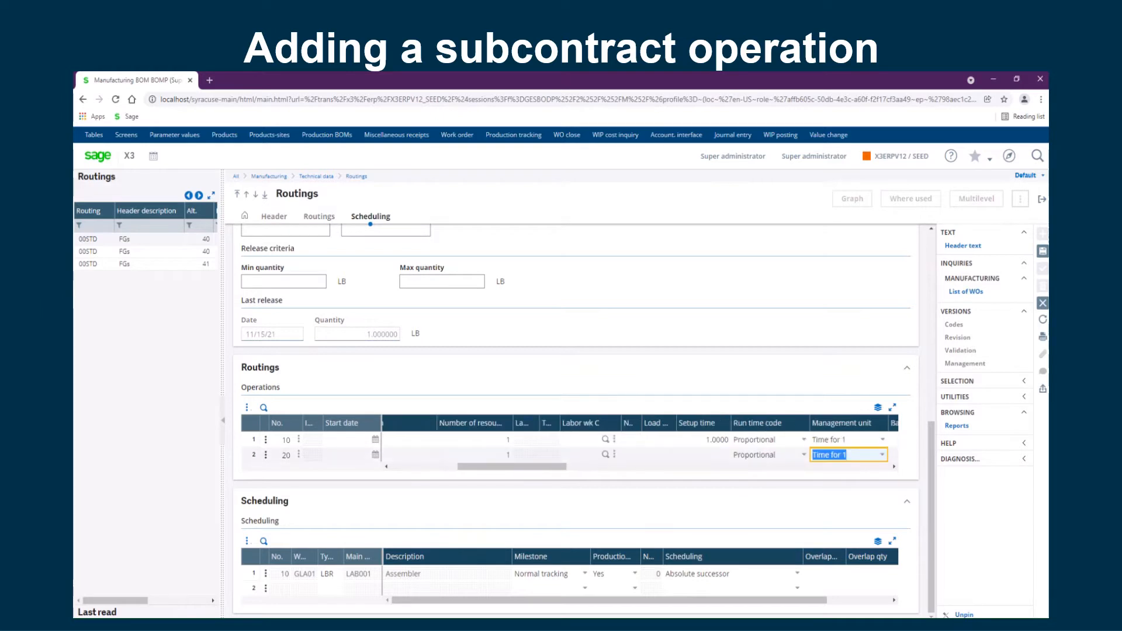
{"action": "key", "text": "Tab"}
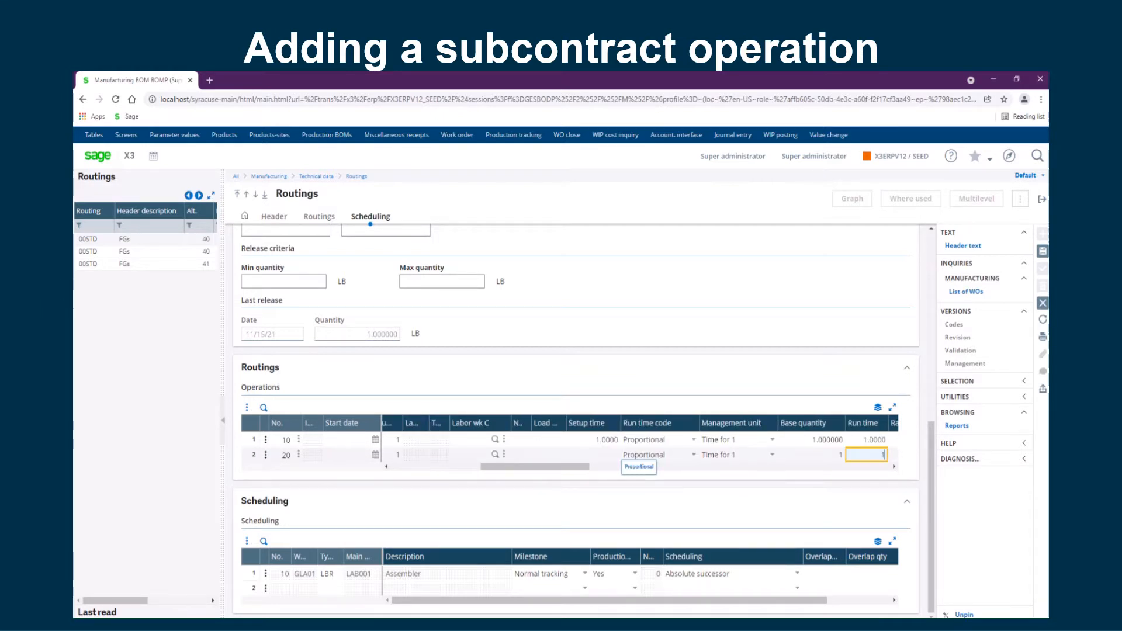
{"action": "key", "text": "Tab"}
{"action": "key", "text": "Tab"}
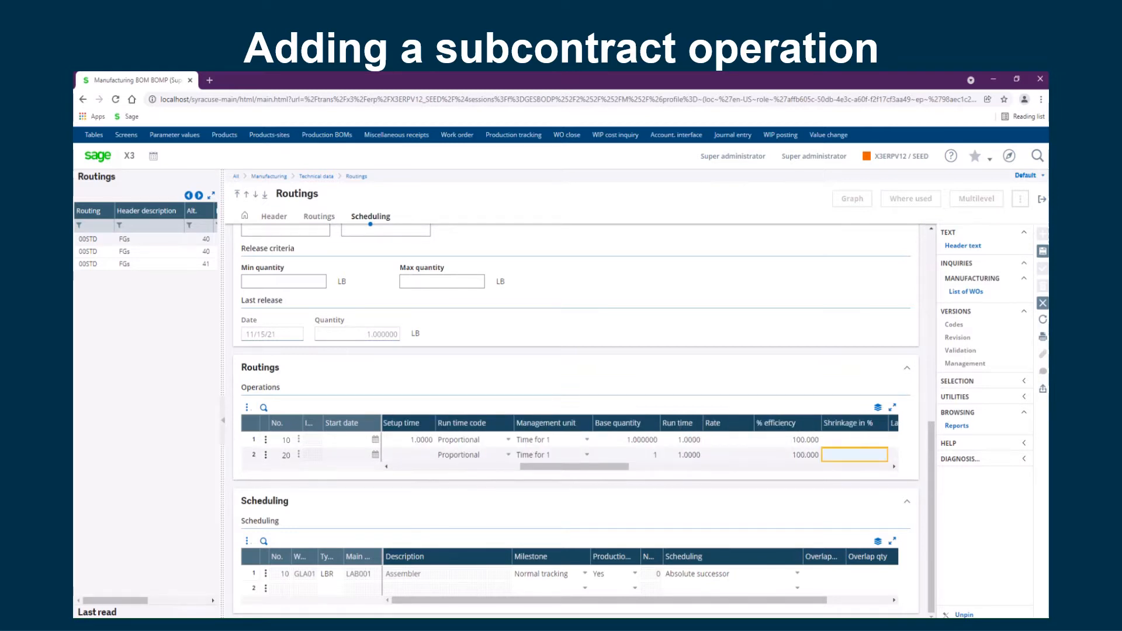
Set operation 20's subcontract type to Normal and its subcontract product to SER001
{"action": "key", "text": "Tab"}
{"action": "key", "text": "Tab"}
{"action": "key", "text": "Tab"}
{"action": "key", "text": "Tab"}
{"action": "key", "text": "Tab"}
{"action": "key", "text": "Tab"}
{"action": "key", "text": "Tab"}
{"action": "key", "text": "Tab"}
{"action": "key", "text": "Tab"}
{"action": "key", "text": "Tab"}
{"action": "key", "text": "Tab"}
{"action": "key", "text": "Tab"}
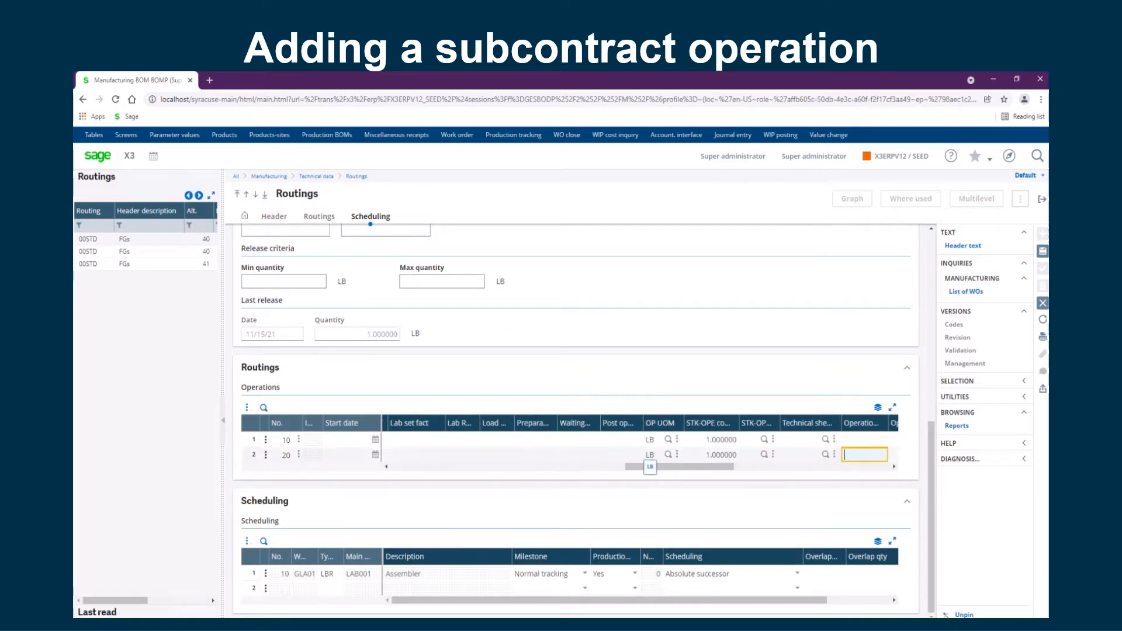
{"action": "key", "text": "Tab"}
{"action": "key", "text": "Tab"}
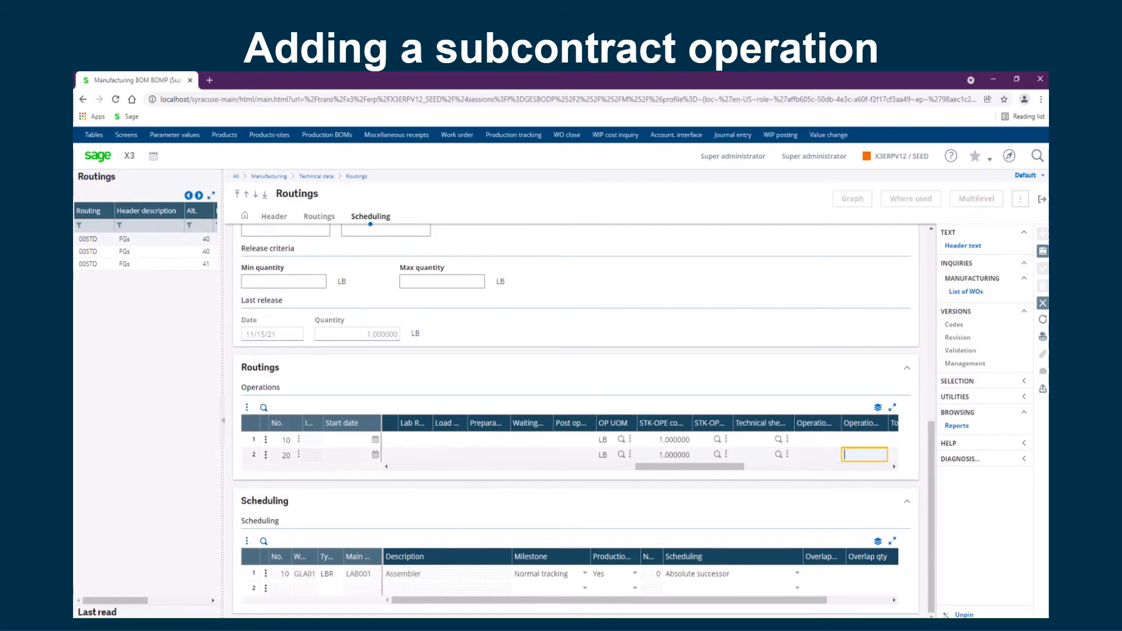
{"action": "key", "text": "Tab"}
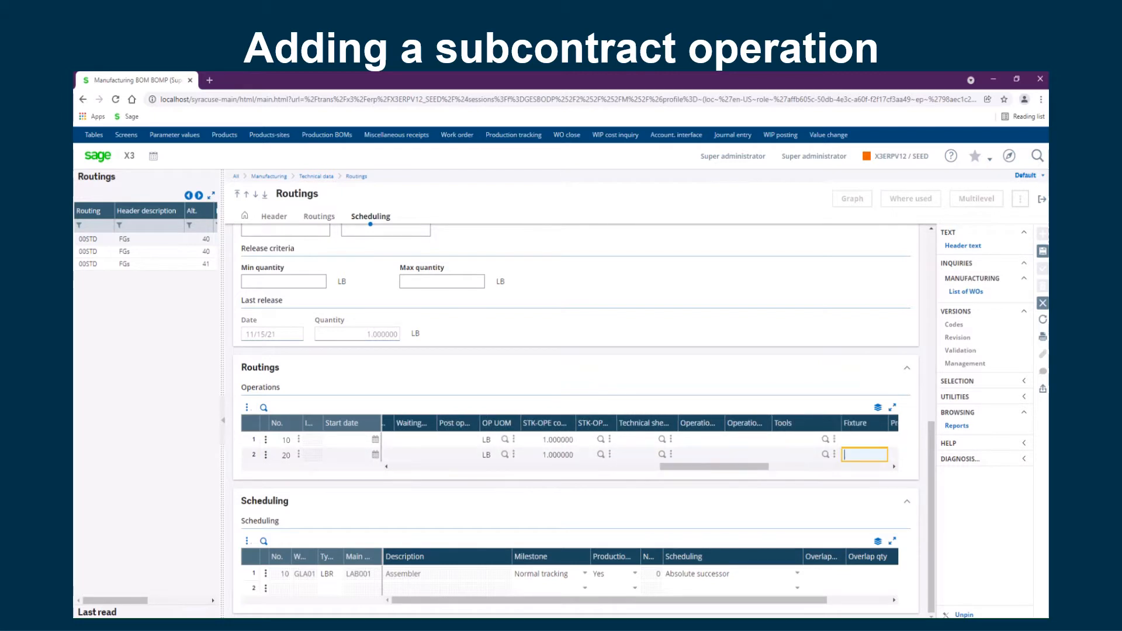
{"action": "key", "text": "Tab"}
{"action": "key", "text": "Tab"}
{"action": "key", "text": "Tab"}
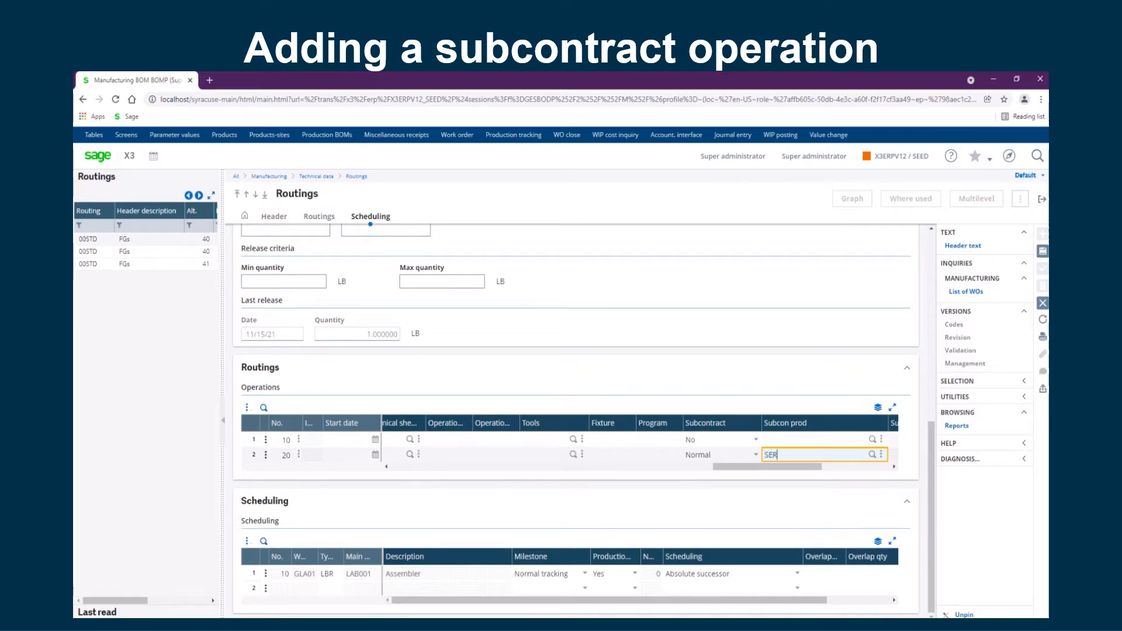
{"action": "type", "text": "SER001"}
{"action": "key", "text": "Tab"}
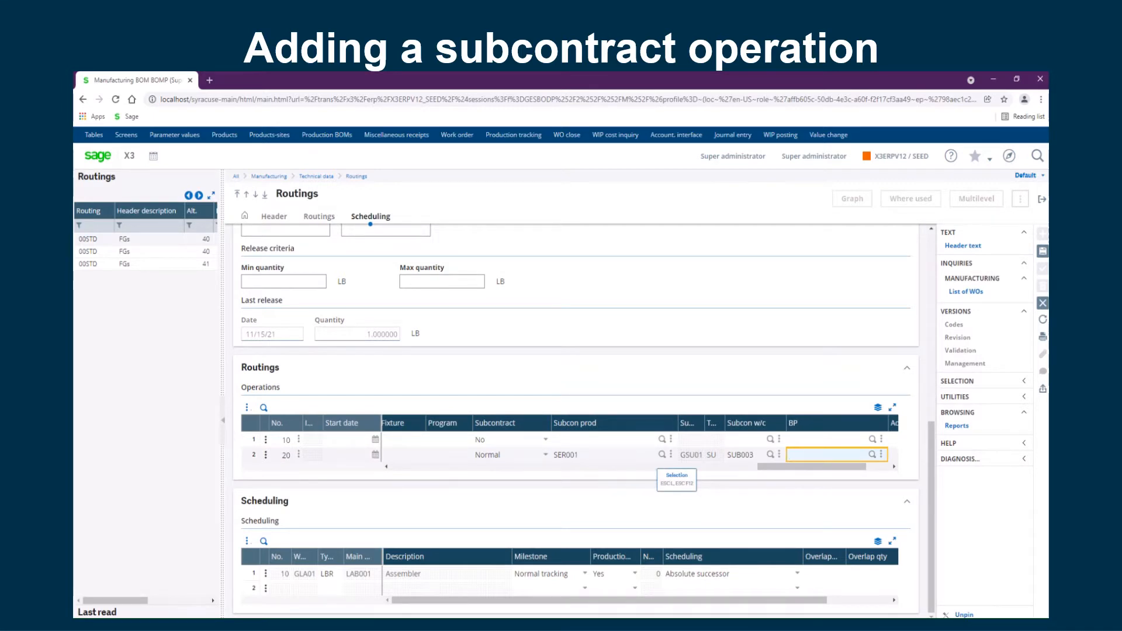
Set operation 20's BP to NA009 and its reference price to 500, and save the routing
{"action": "type", "text": "NA009"}
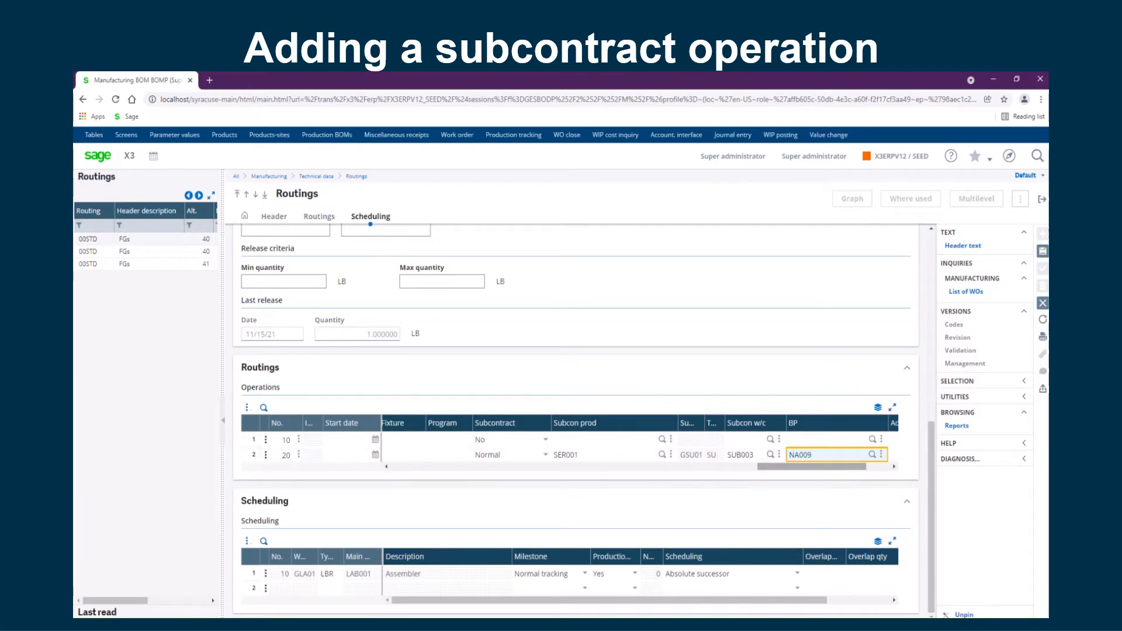
{"action": "key", "text": "Tab"}
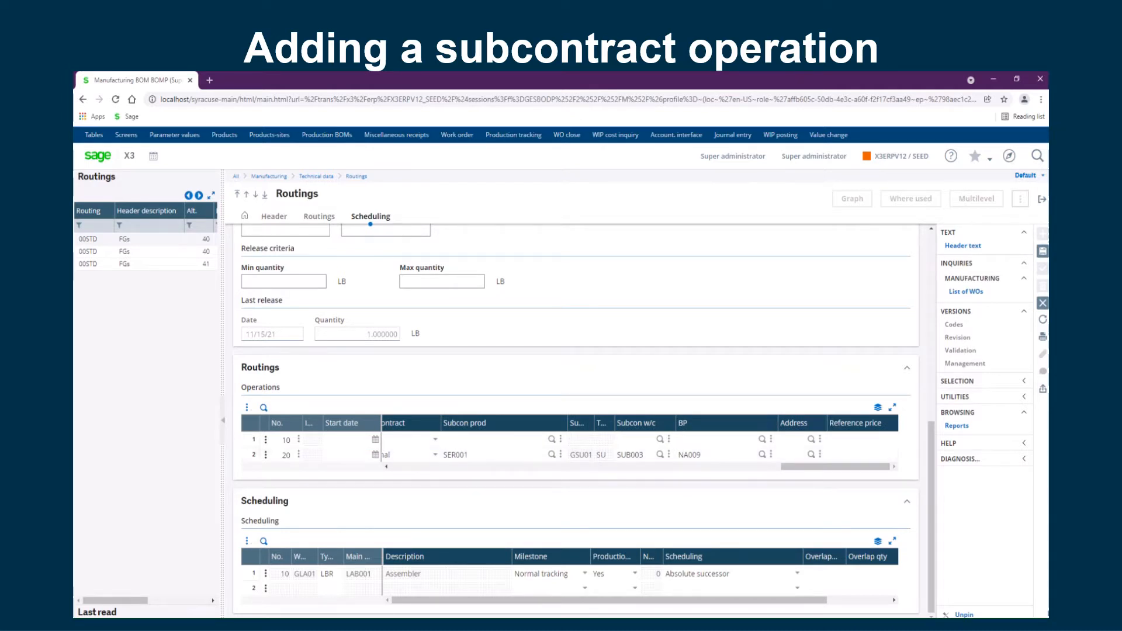
{"action": "left_click", "coordinate": [861, 454]}
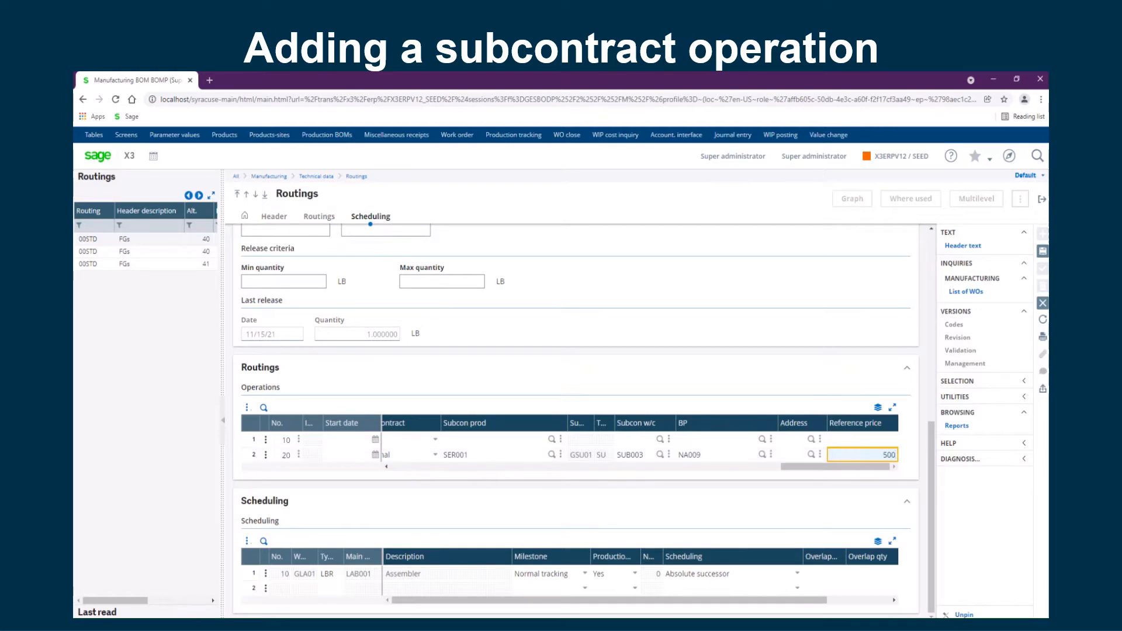
{"action": "left_click", "coordinate": [1043, 251]}
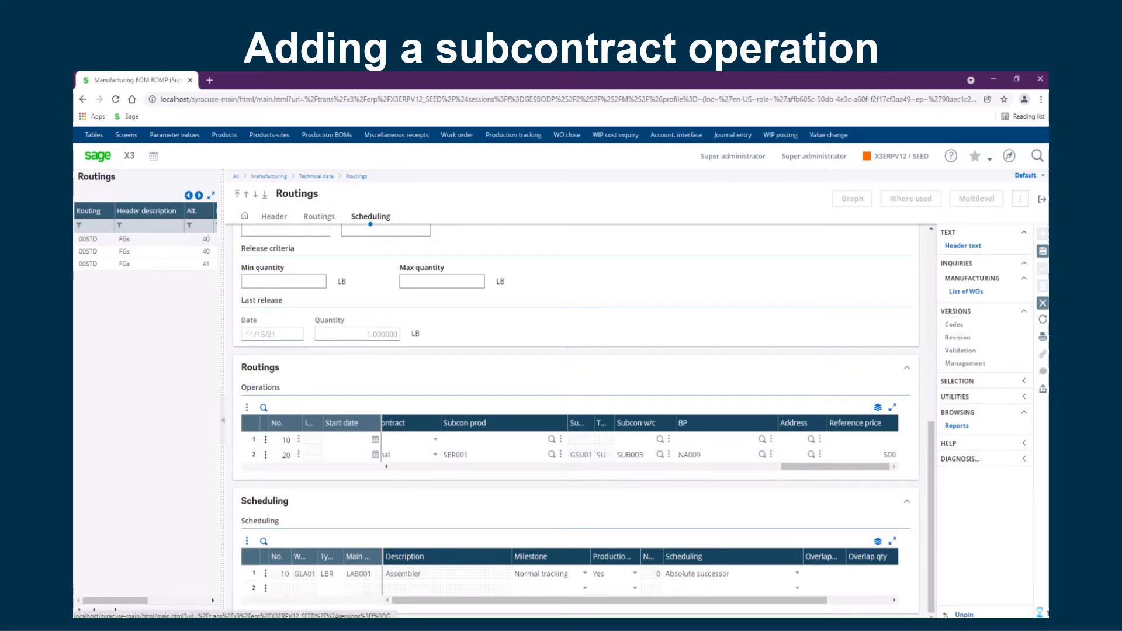
Set the scheduling production value to No for operation 10 and Yes for operation 20, and save the routing
{"action": "scroll", "coordinate": [596, 561], "scroll_direction": "down", "scroll_amount": 3}
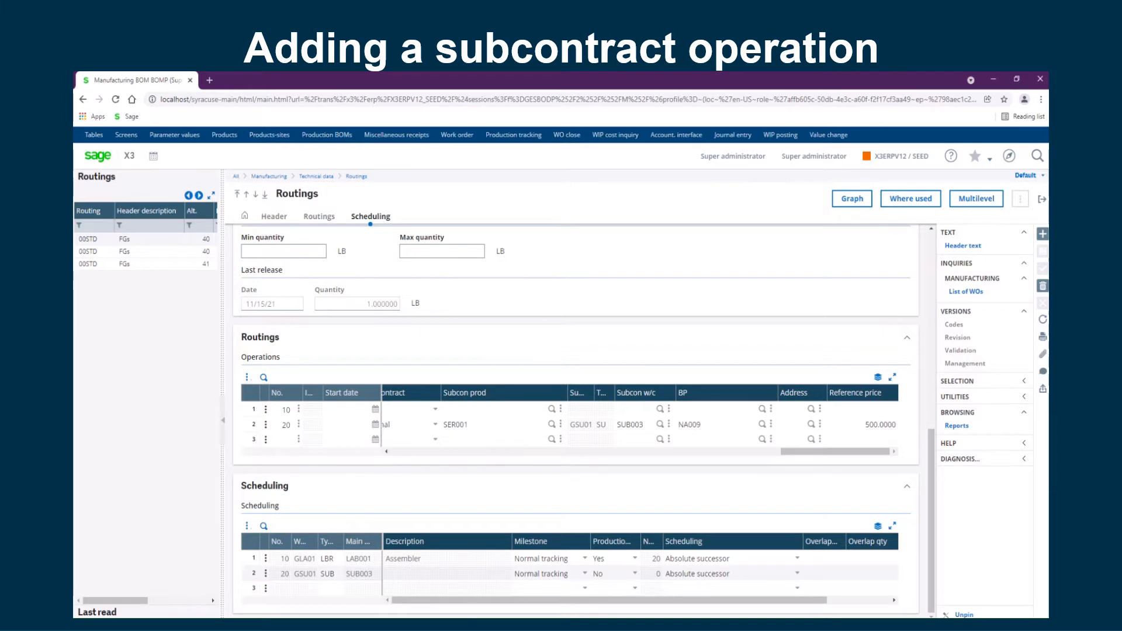
{"action": "left_click", "coordinate": [635, 558]}
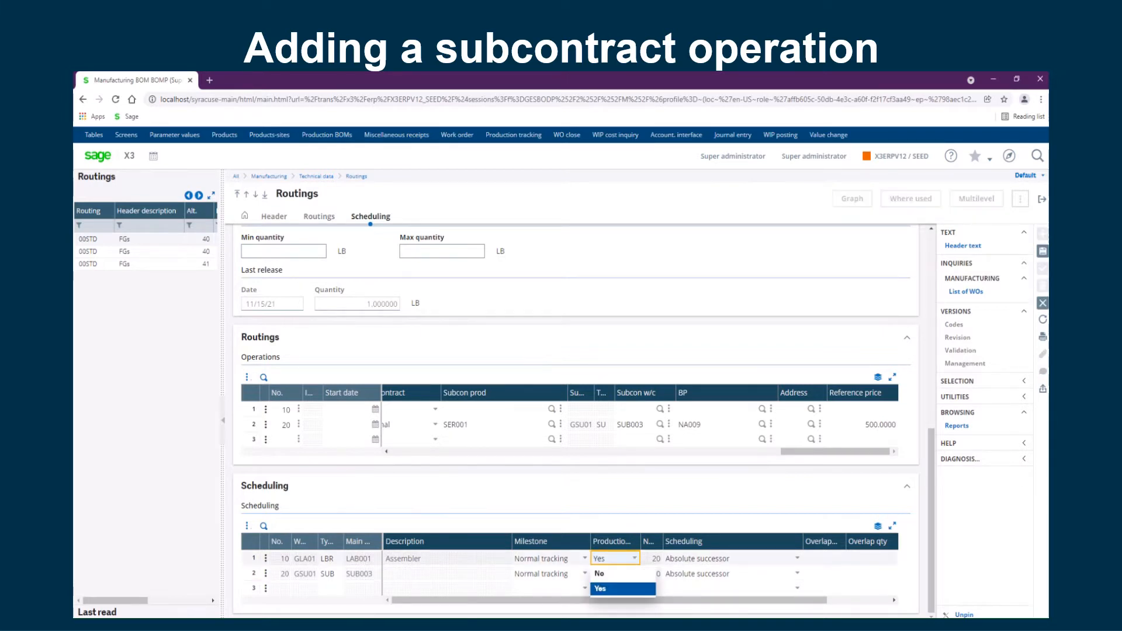
{"action": "left_click", "coordinate": [599, 574]}
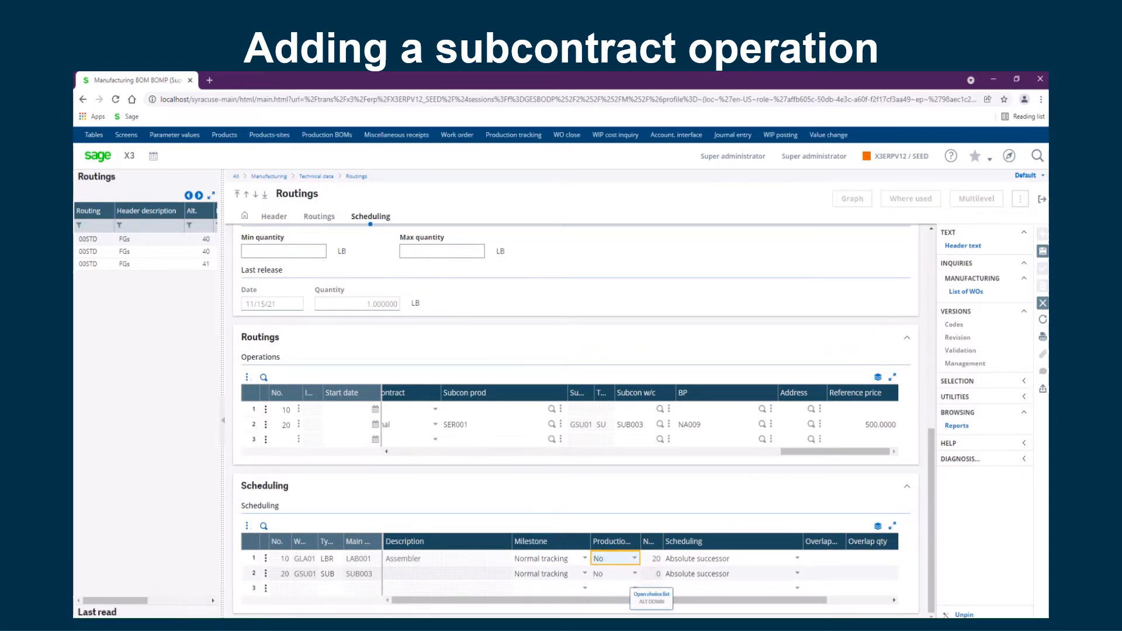
{"action": "left_click", "coordinate": [634, 573]}
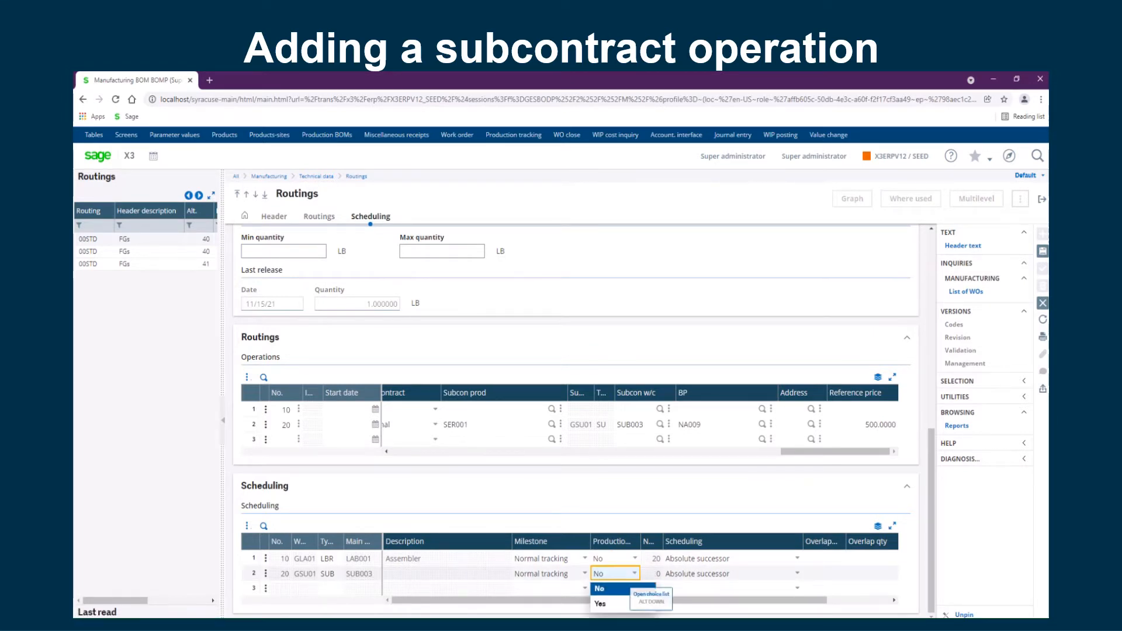
{"action": "left_click", "coordinate": [610, 603]}
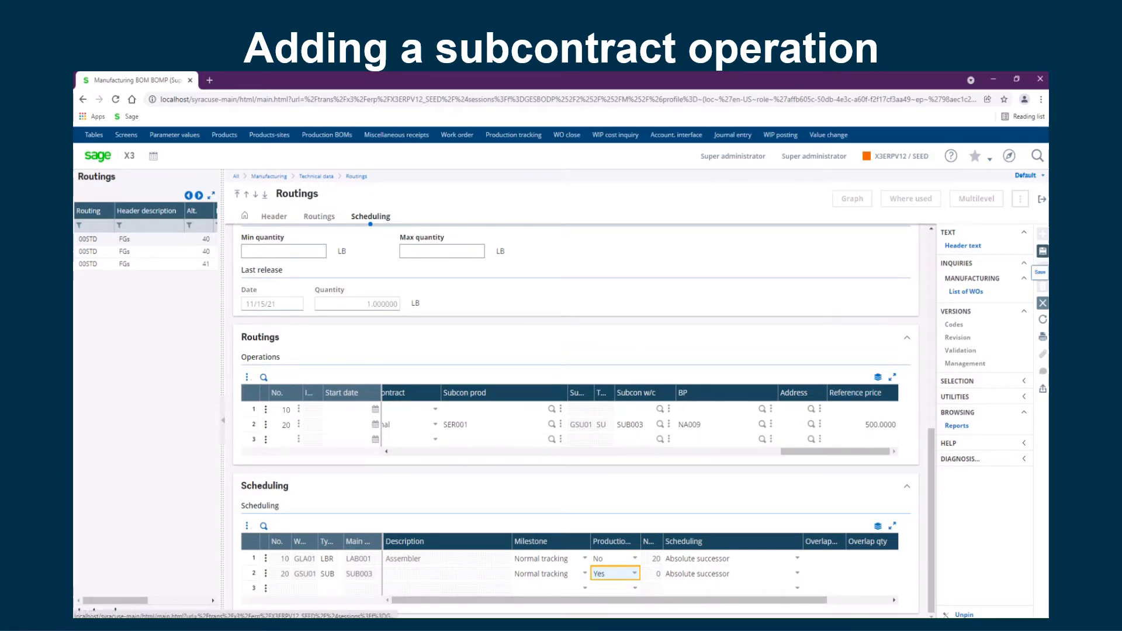
{"action": "left_click", "coordinate": [1042, 251]}
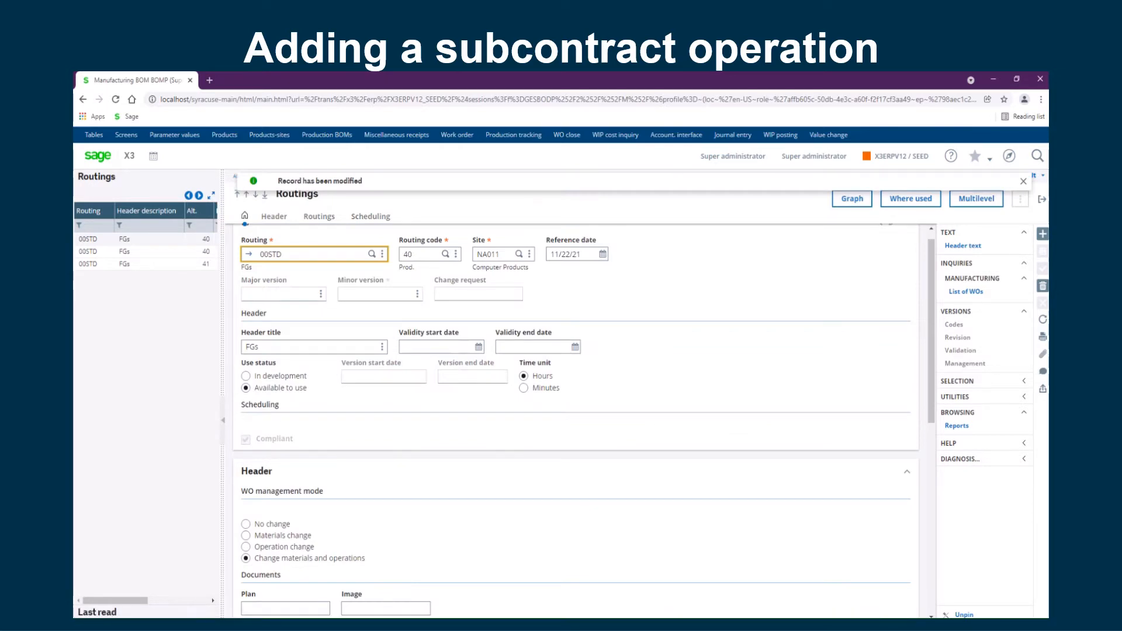
Examine operation 20's work center SUB003 and the rates of its costing dimension, and return to the routing
{"action": "left_click", "coordinate": [371, 216]}
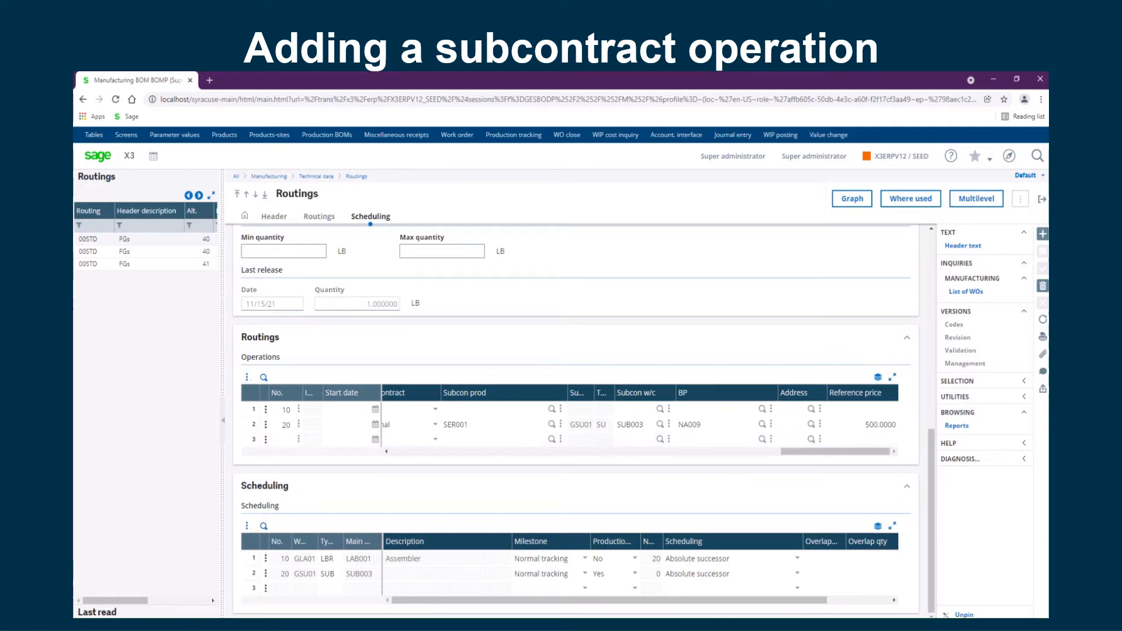
{"action": "left_click_drag", "start_coordinate": [835, 451], "coordinate": [445, 452]}
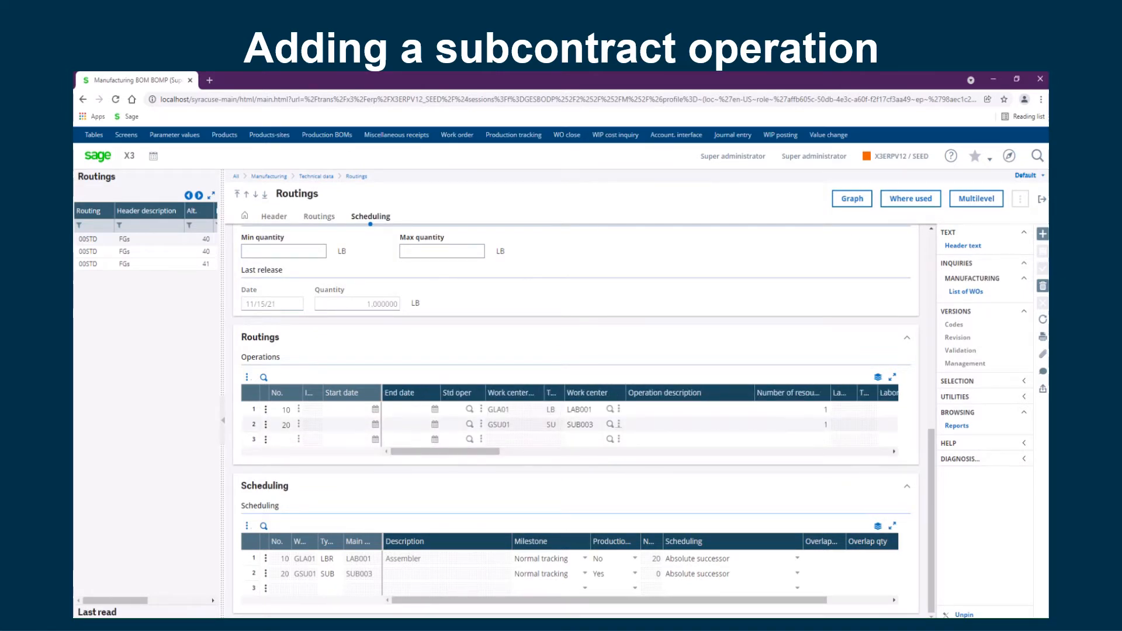
{"action": "left_click", "coordinate": [618, 424]}
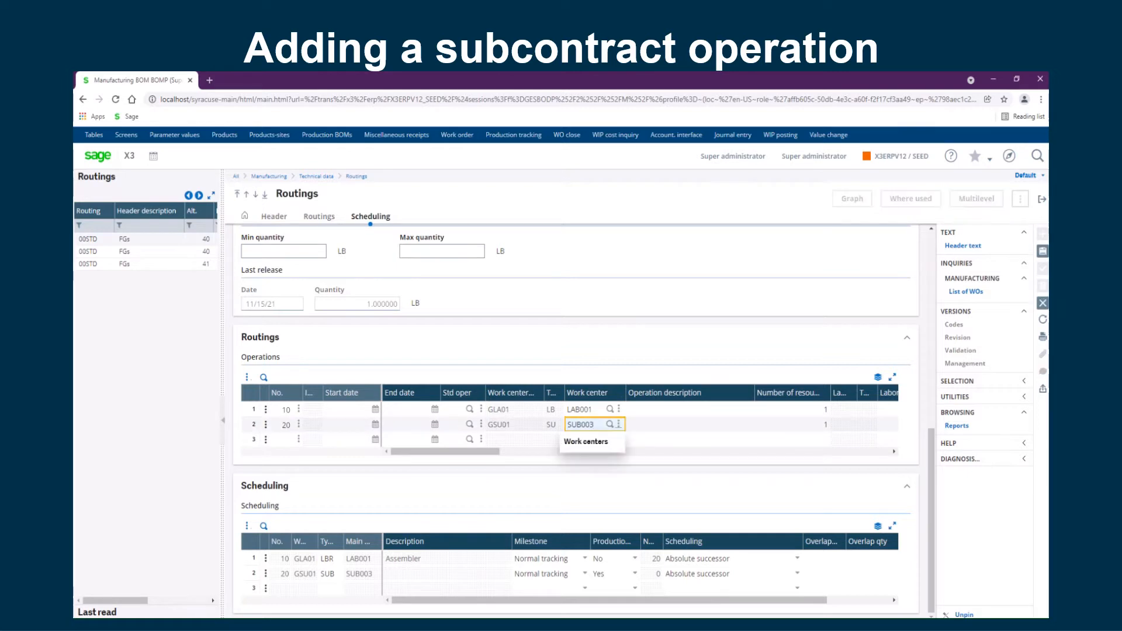
{"action": "left_click", "coordinate": [586, 443]}
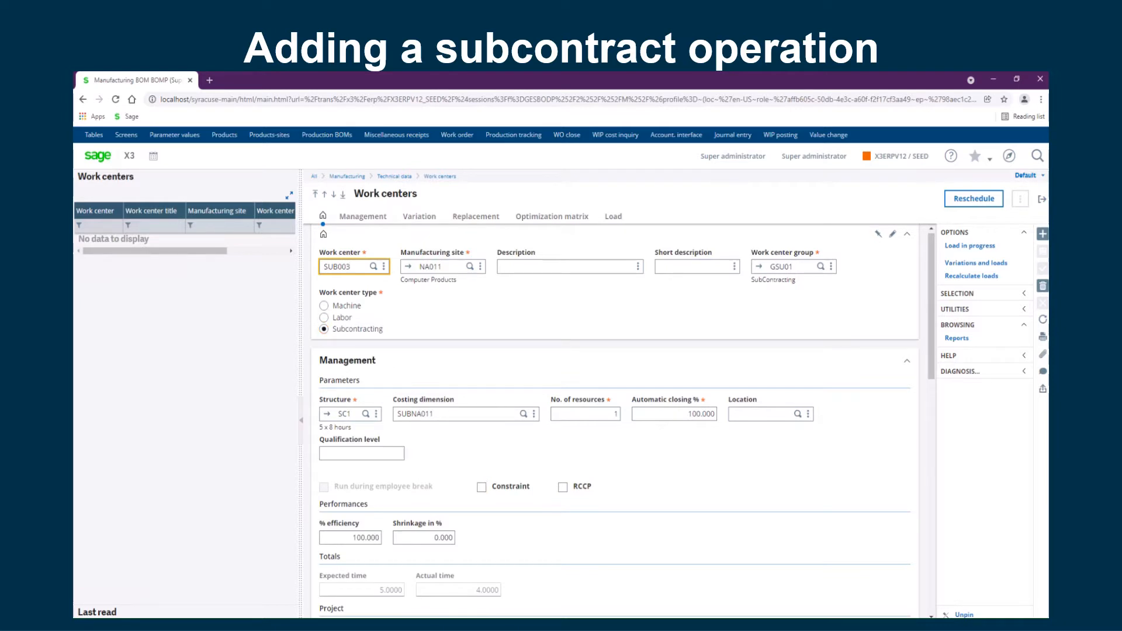
{"action": "left_click", "coordinate": [533, 414]}
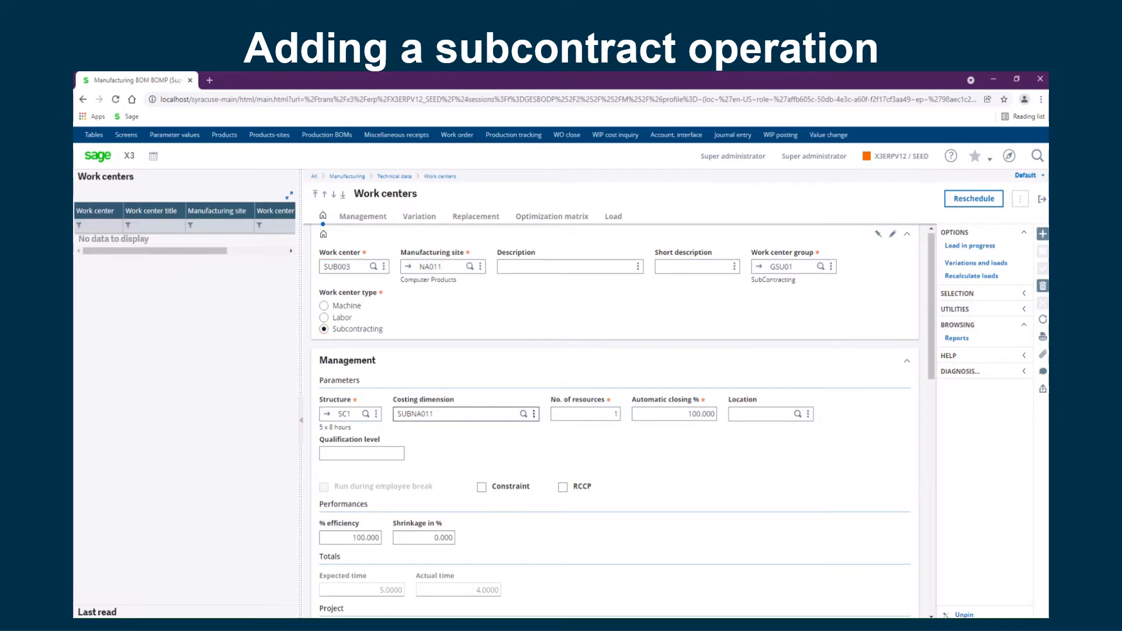
{"action": "left_click", "coordinate": [501, 432]}
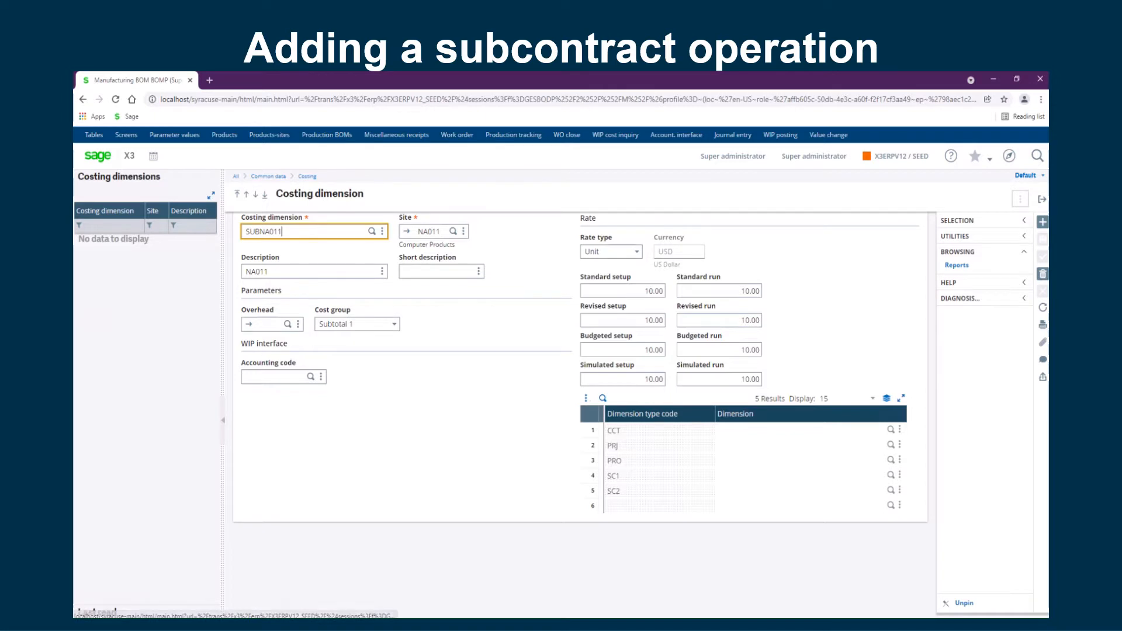
{"action": "left_click", "coordinate": [1041, 199]}
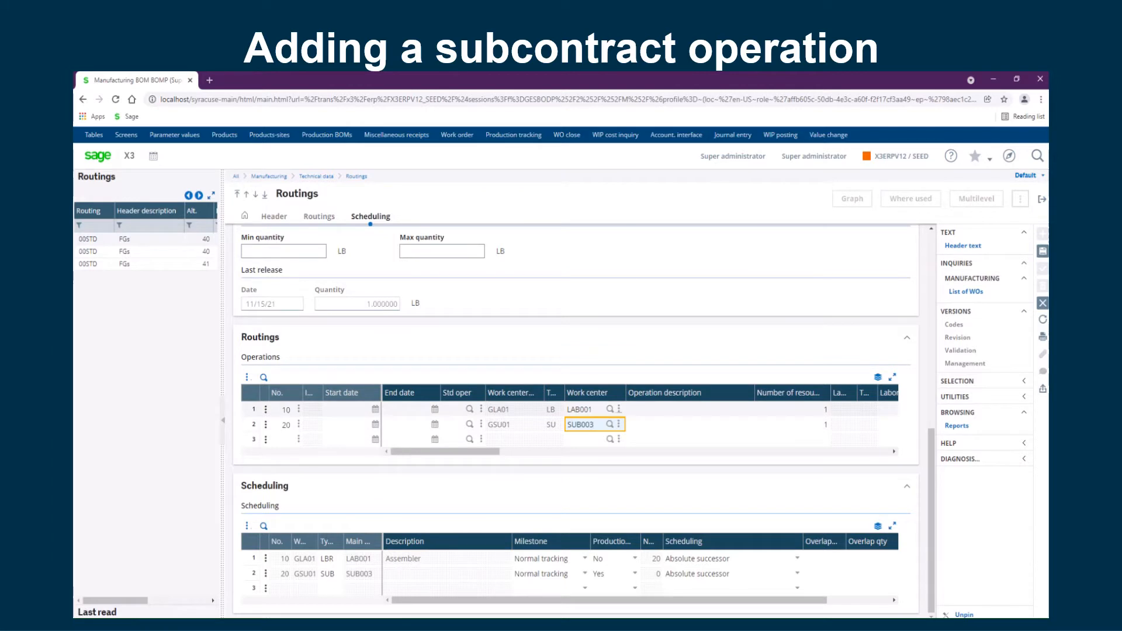
Examine operation 10's work center LAB001 and its costing dimension
{"action": "left_click", "coordinate": [618, 409]}
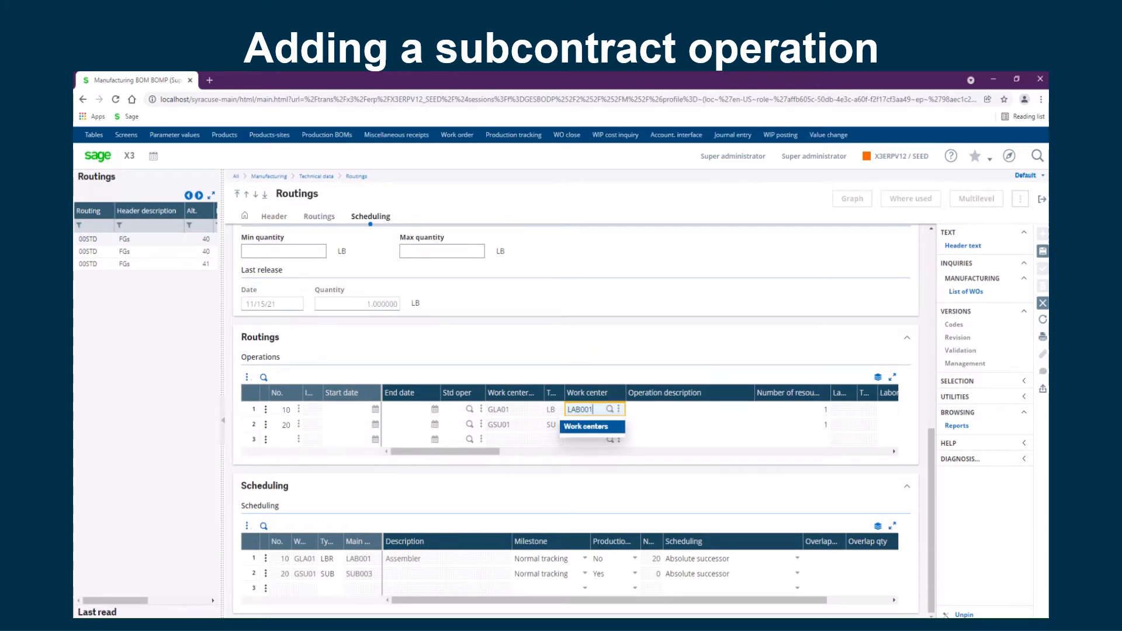
{"action": "left_click", "coordinate": [586, 427]}
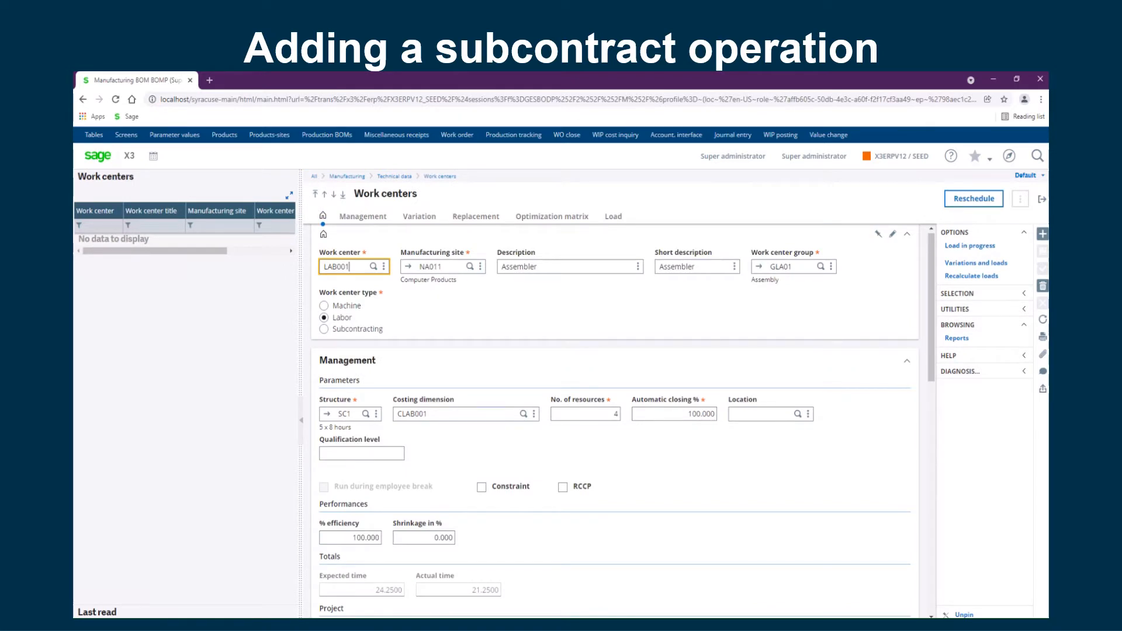
{"action": "left_click", "coordinate": [535, 414]}
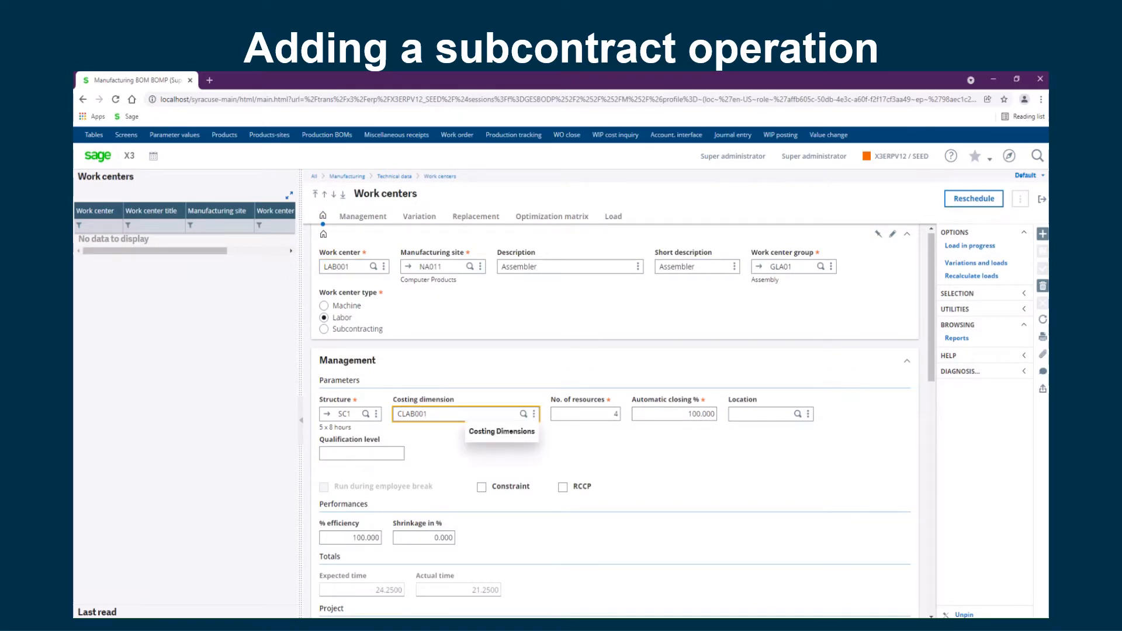
{"action": "left_click", "coordinate": [501, 431]}
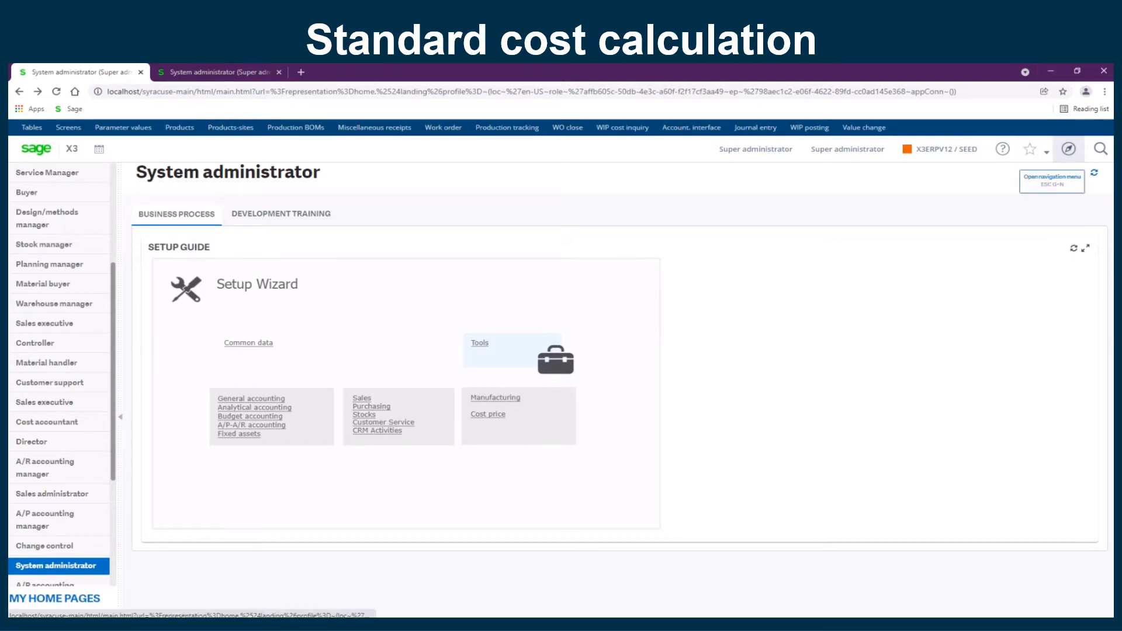
Start a standard cost calculation for storage site NA011 and the unique product 00STD
{"action": "left_click", "coordinate": [1068, 148]}
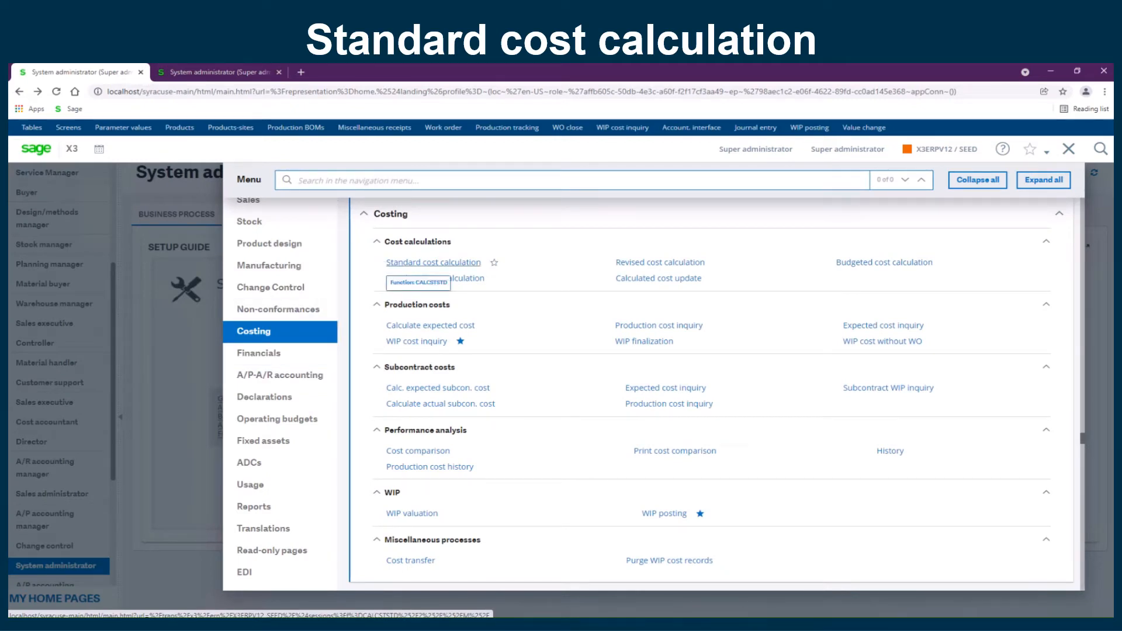
{"action": "left_click", "coordinate": [432, 262]}
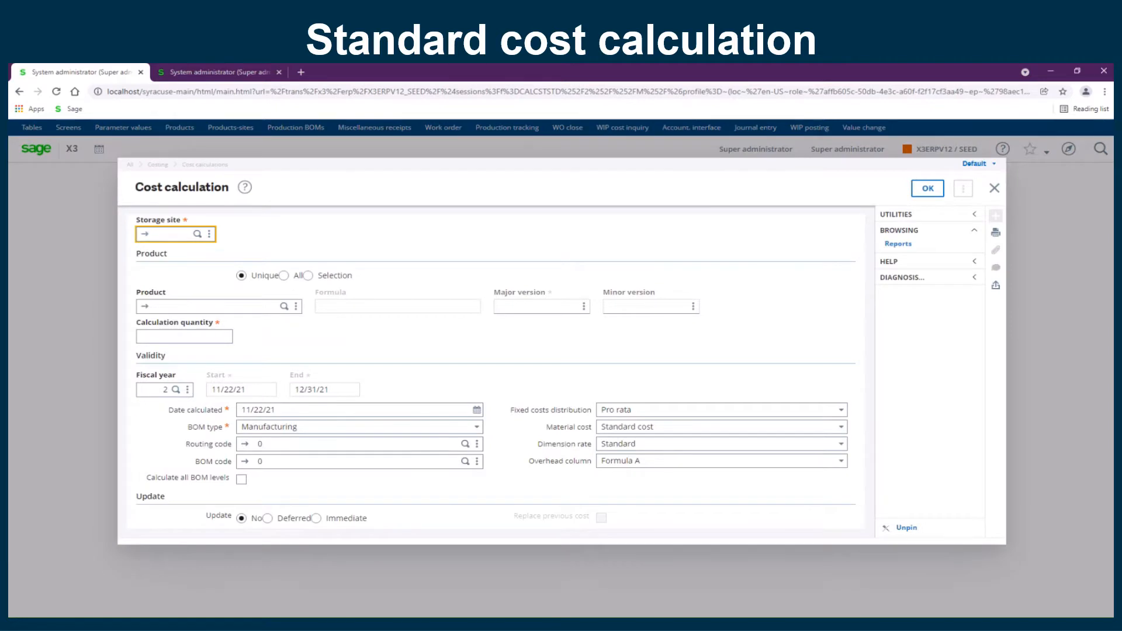
{"action": "type", "text": "NA011"}
{"action": "key", "text": "Tab"}
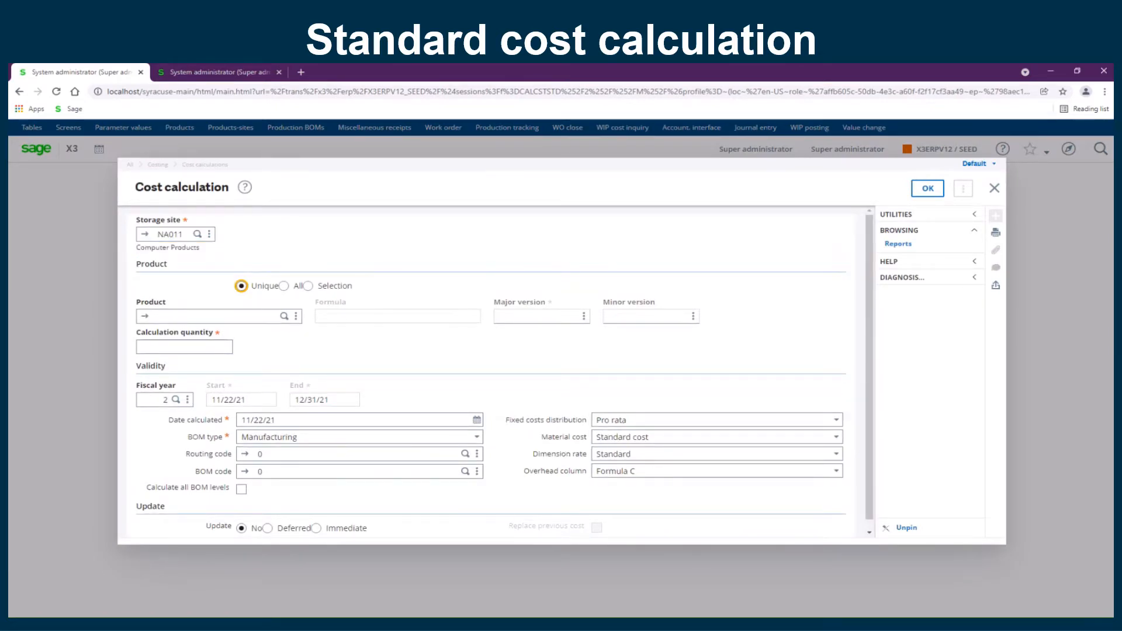
{"action": "key", "text": "Tab"}
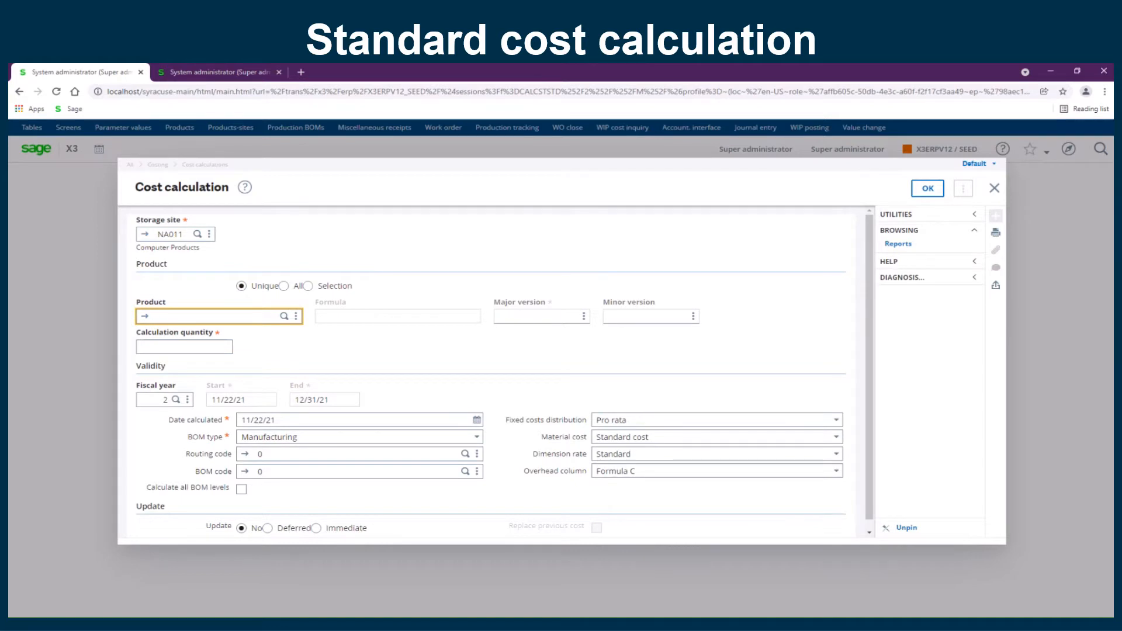
{"action": "type", "text": "00STD"}
{"action": "key", "text": "Tab"}
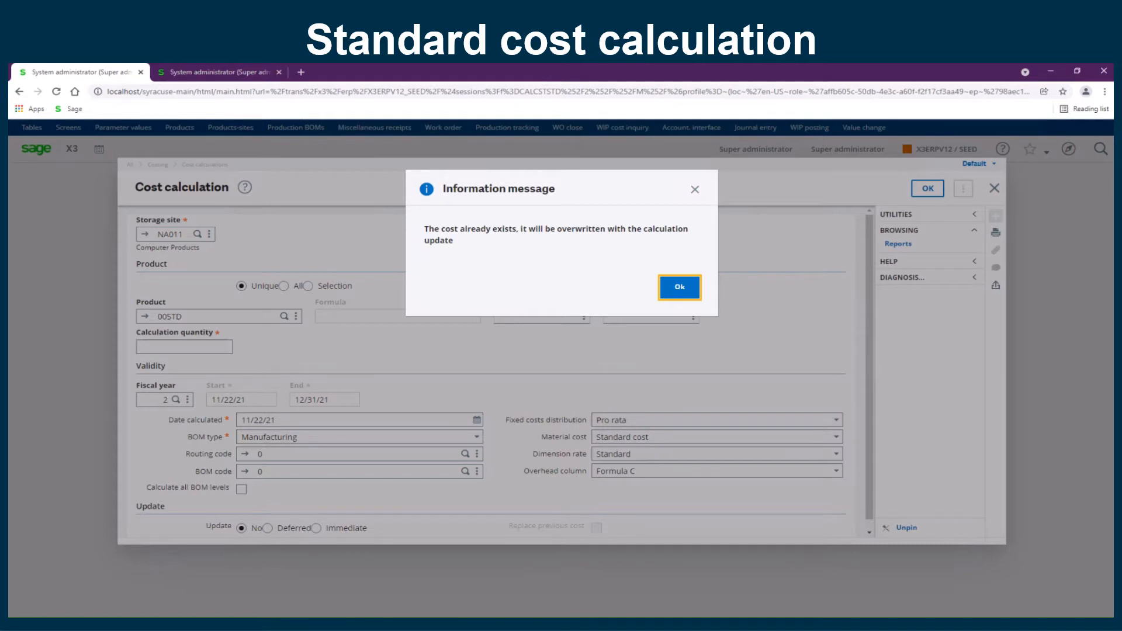
{"action": "key", "text": "Return"}
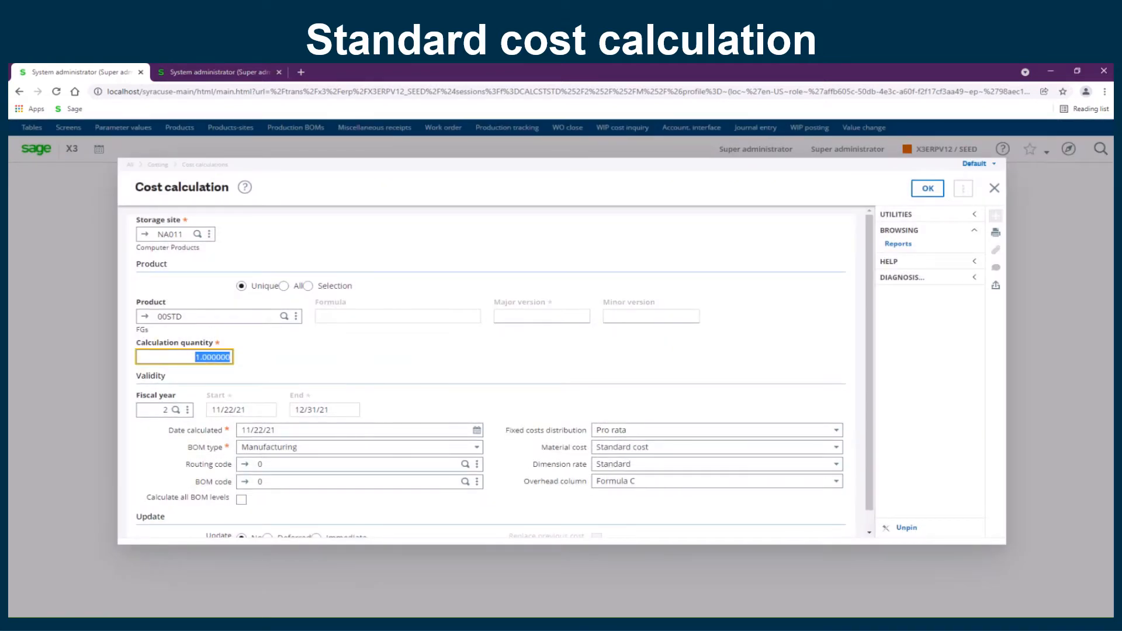
Run the cost calculation with routing code 40, all BOM levels and Immediate update, and close it without printing a report
{"action": "left_click", "coordinate": [260, 464]}
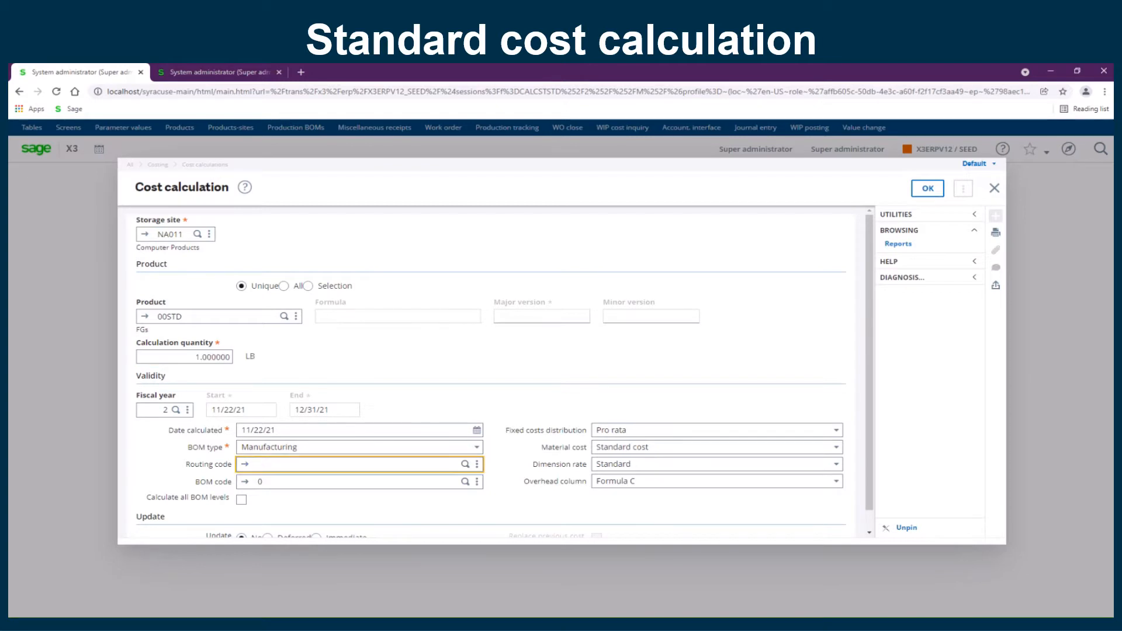
{"action": "type", "text": "40"}
{"action": "key", "text": "Tab"}
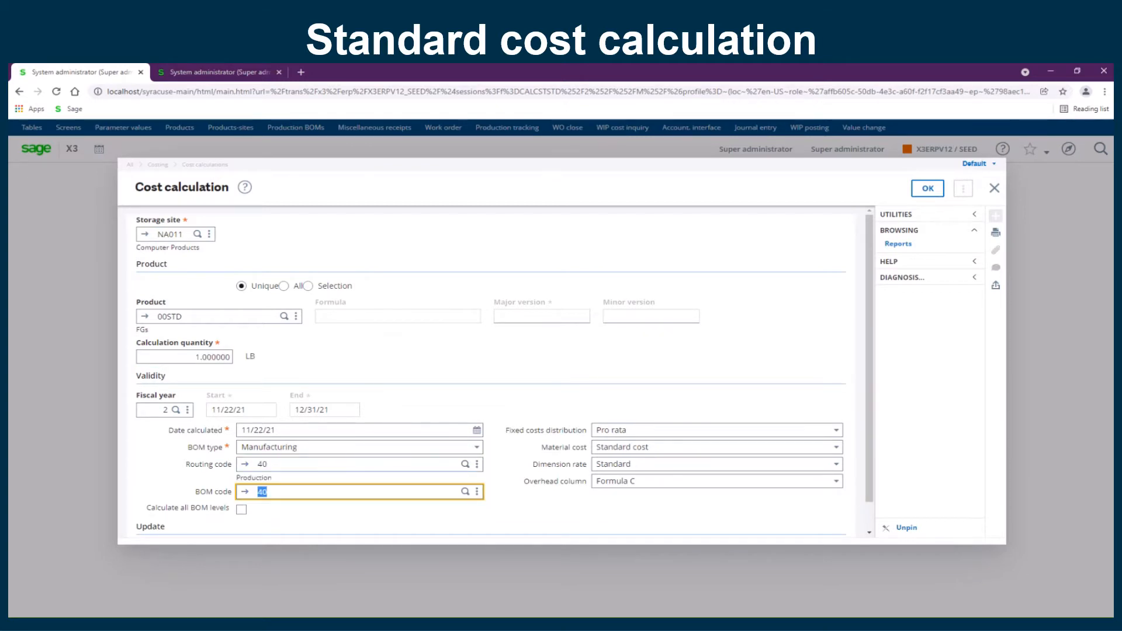
{"action": "scroll", "coordinate": [503, 371], "scroll_direction": "down", "scroll_amount": 1}
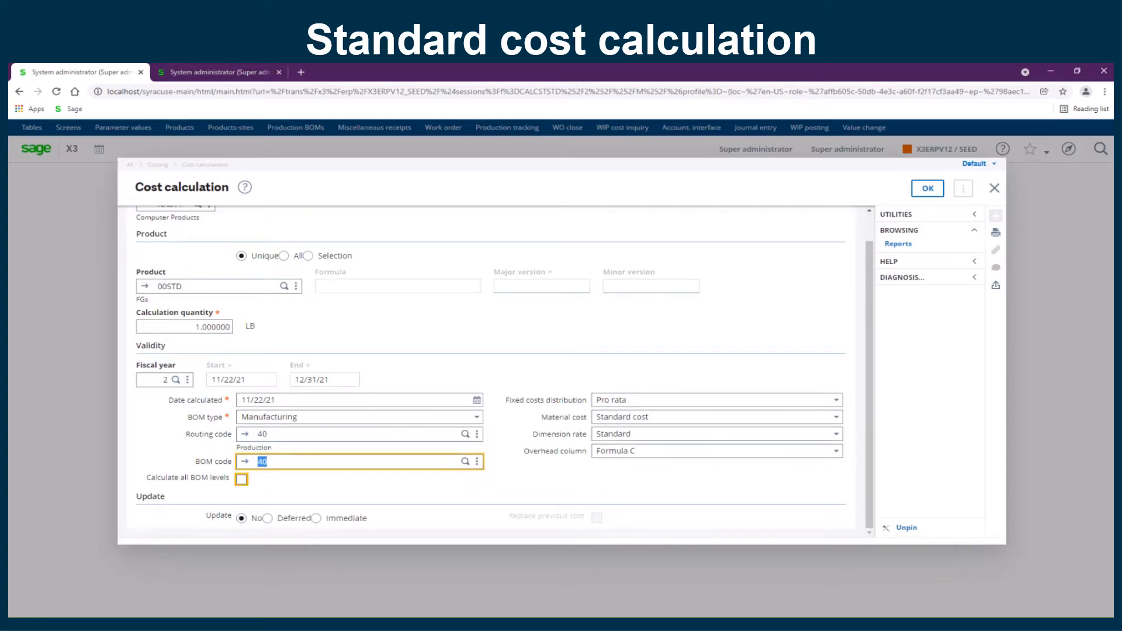
{"action": "left_click", "coordinate": [241, 479]}
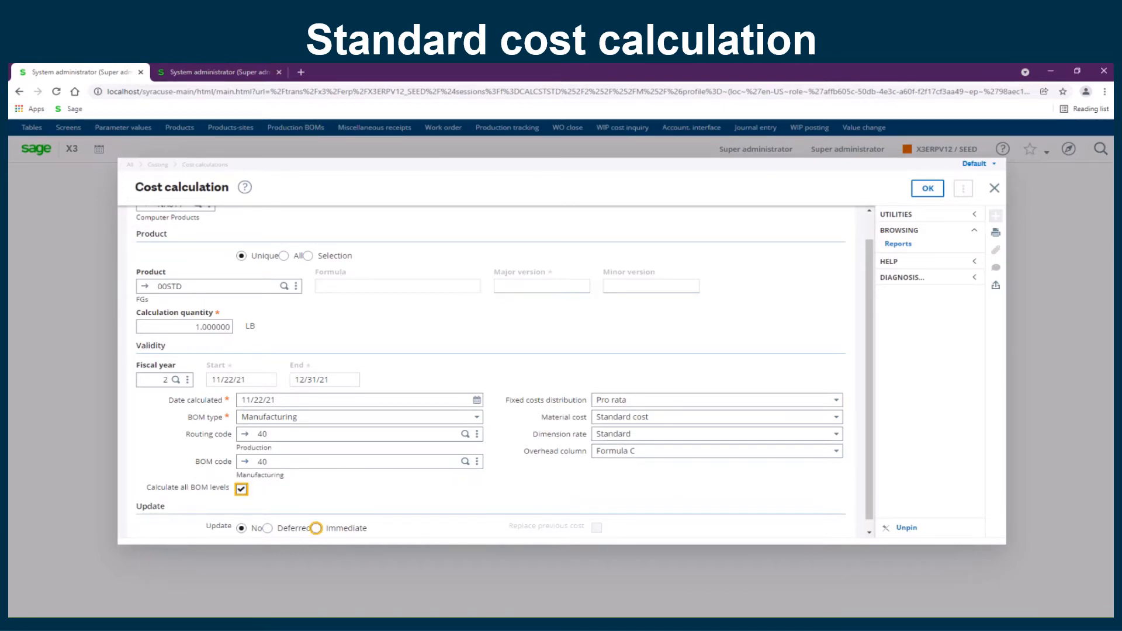
{"action": "left_click", "coordinate": [315, 528]}
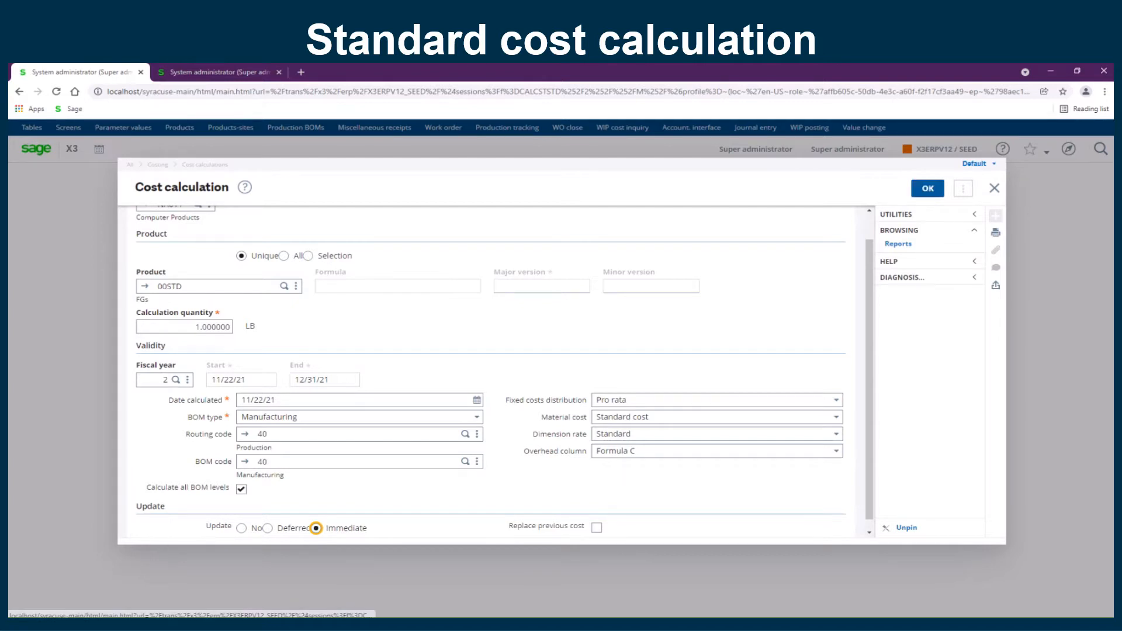
{"action": "left_click", "coordinate": [927, 189]}
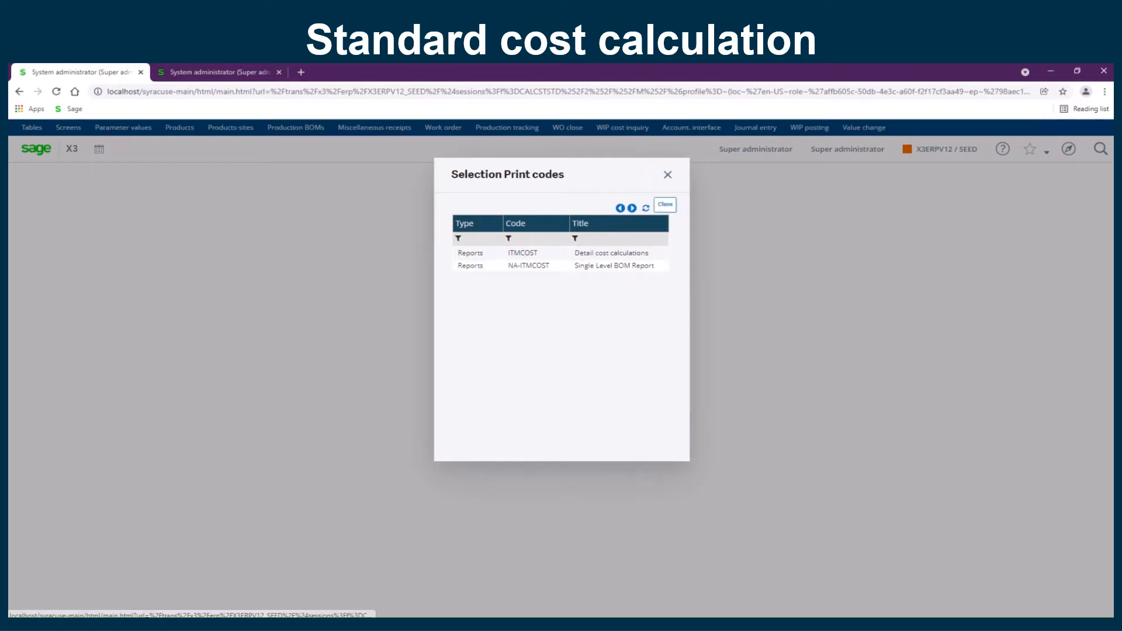
{"action": "left_click", "coordinate": [667, 174]}
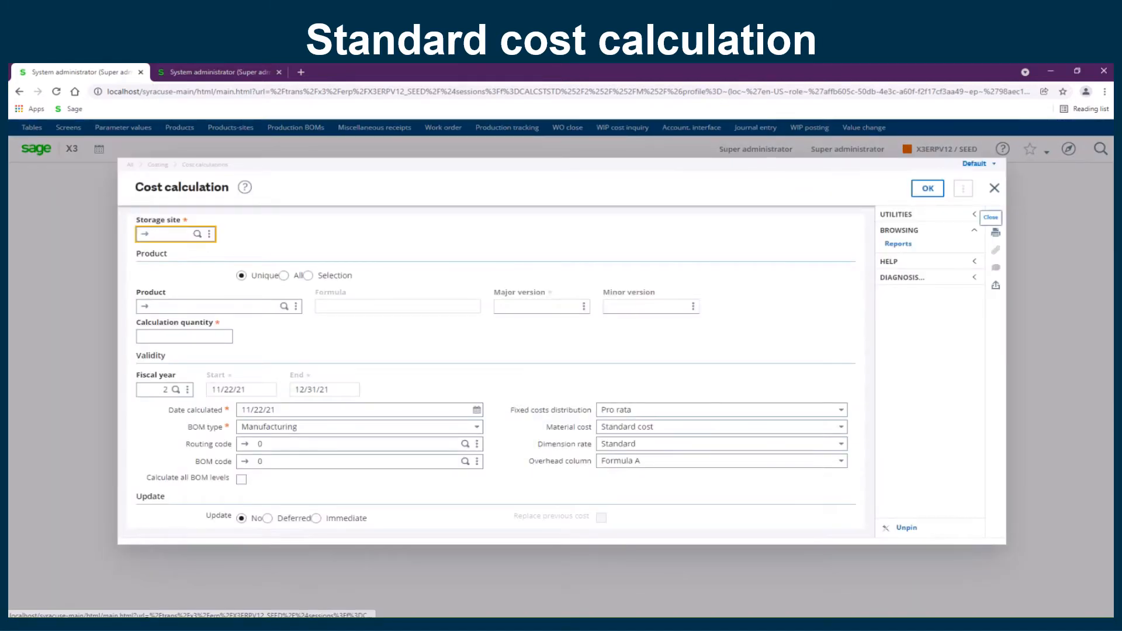
{"action": "left_click", "coordinate": [994, 188]}
Open the product standard costs in the common data to review the cost record of 00STD
{"action": "left_click", "coordinate": [1068, 149]}
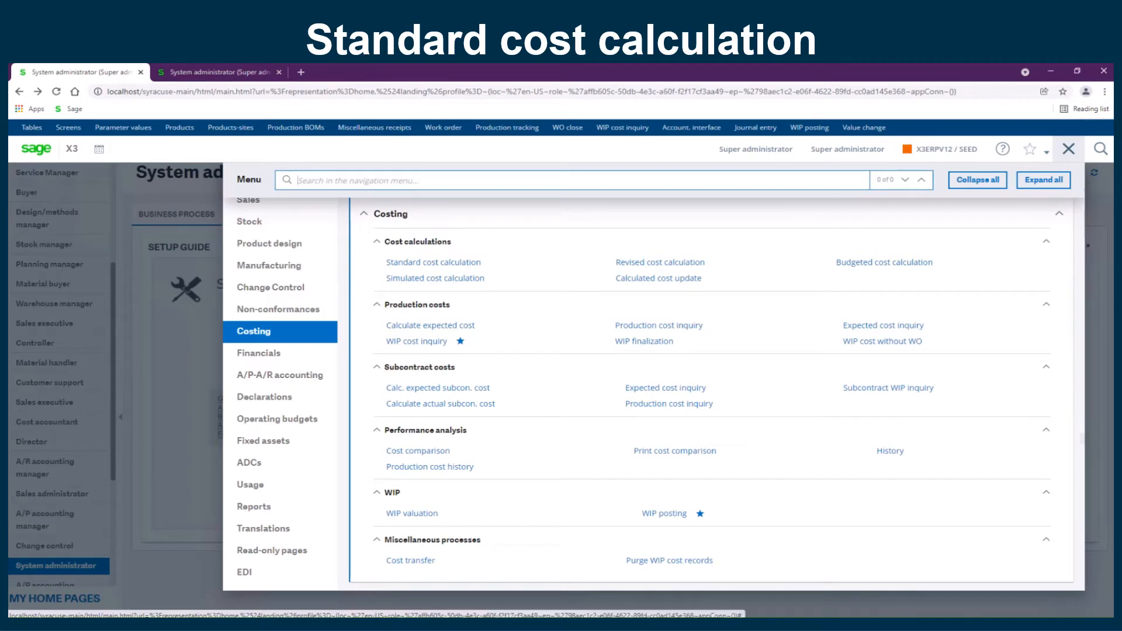
{"action": "scroll", "coordinate": [275, 279], "scroll_direction": "up", "scroll_amount": 3}
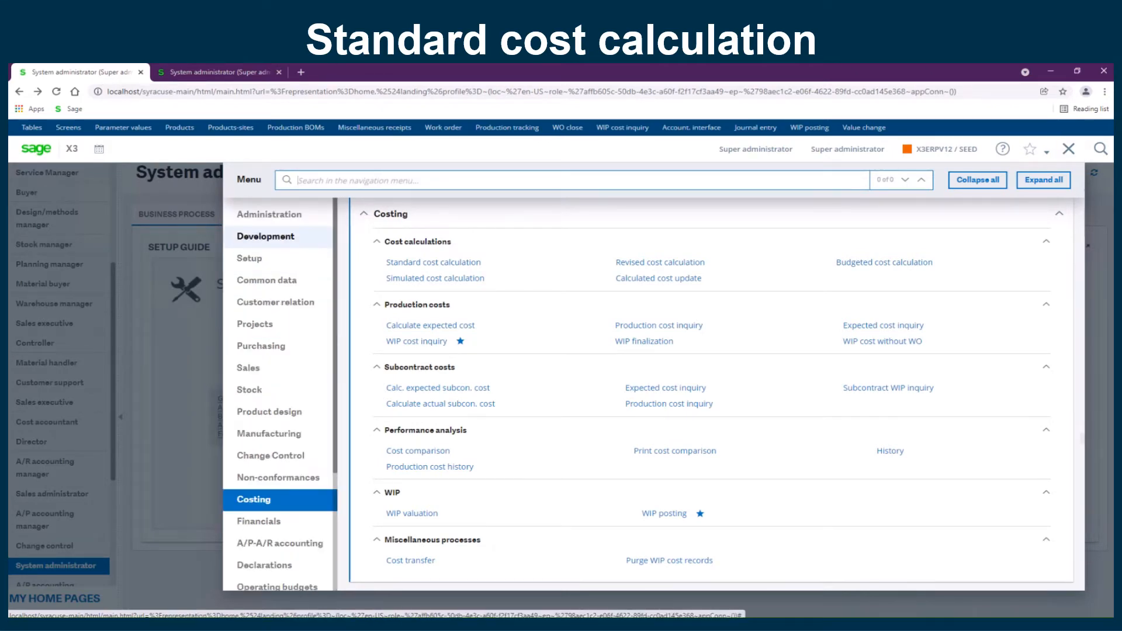
{"action": "left_click", "coordinate": [267, 280]}
{"action": "scroll", "coordinate": [711, 395], "scroll_direction": "down", "scroll_amount": 4}
{"action": "scroll", "coordinate": [711, 395], "scroll_direction": "down", "scroll_amount": 10}
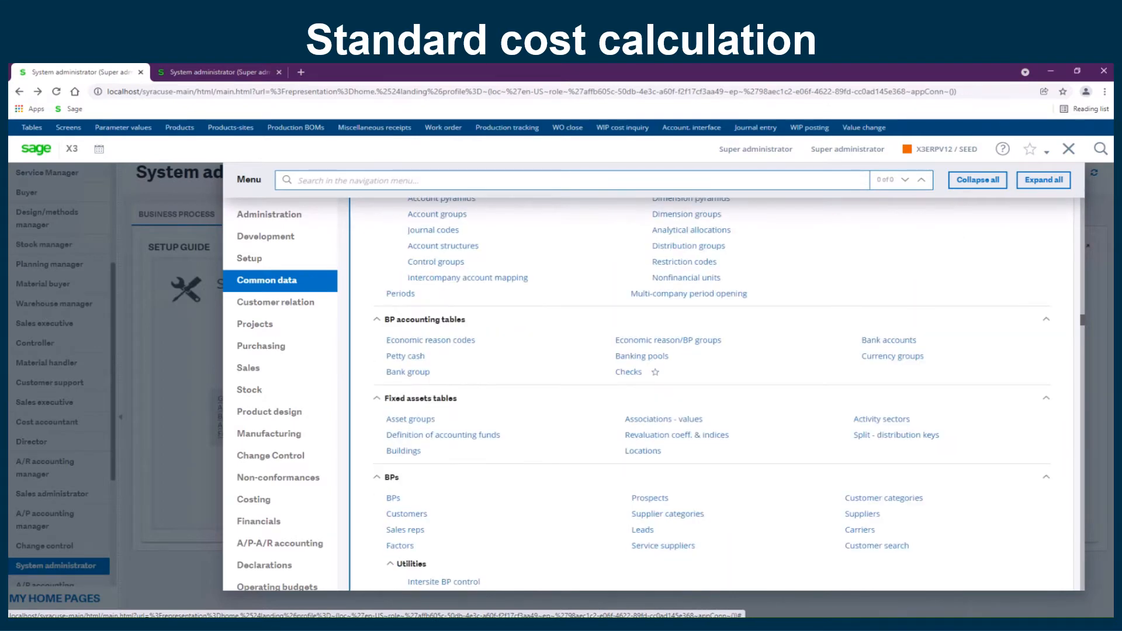
{"action": "scroll", "coordinate": [599, 528], "scroll_direction": "down", "scroll_amount": 3}
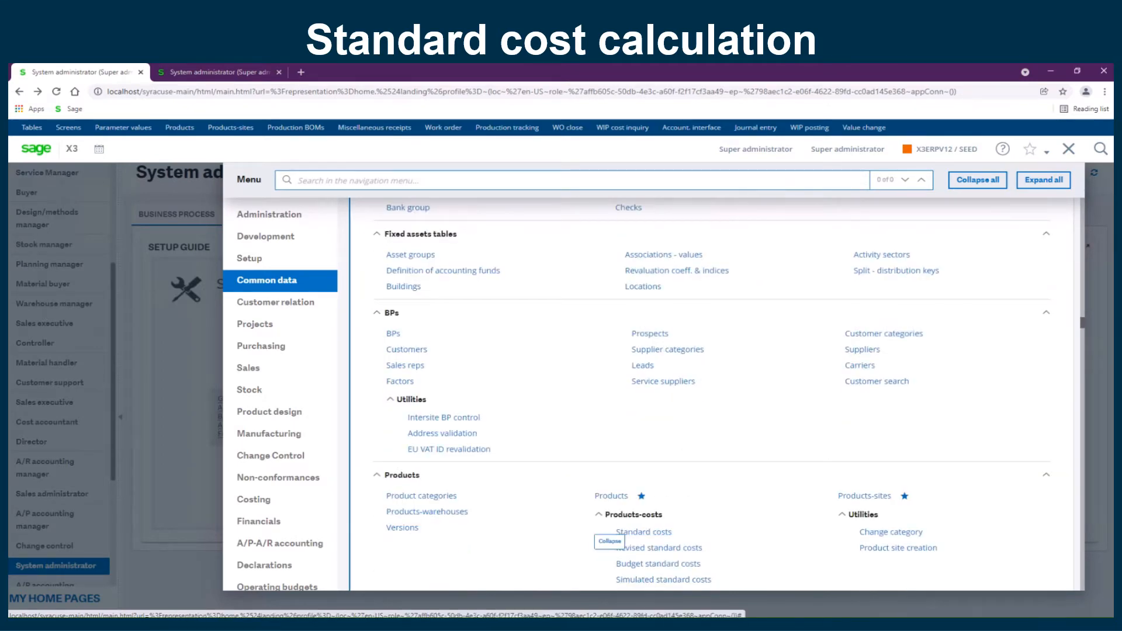
{"action": "left_click", "coordinate": [643, 531]}
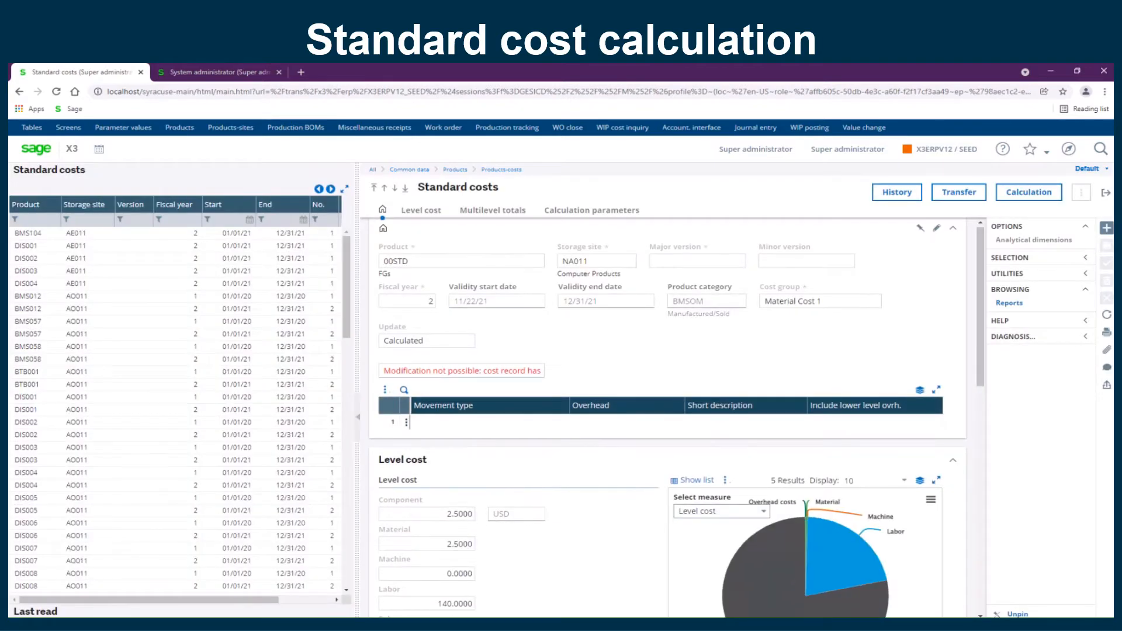
Filter the standard cost records by product 00STD and storage site NA011, and review the level cost breakdown
{"action": "type", "text": "00STD"}
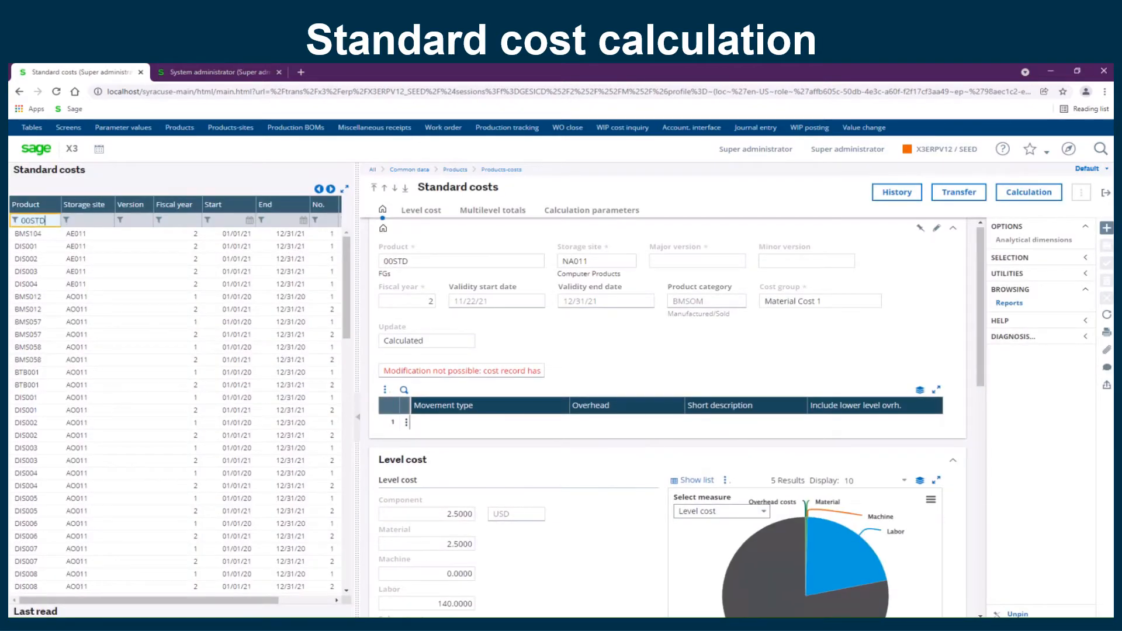
{"action": "key", "text": "Tab"}
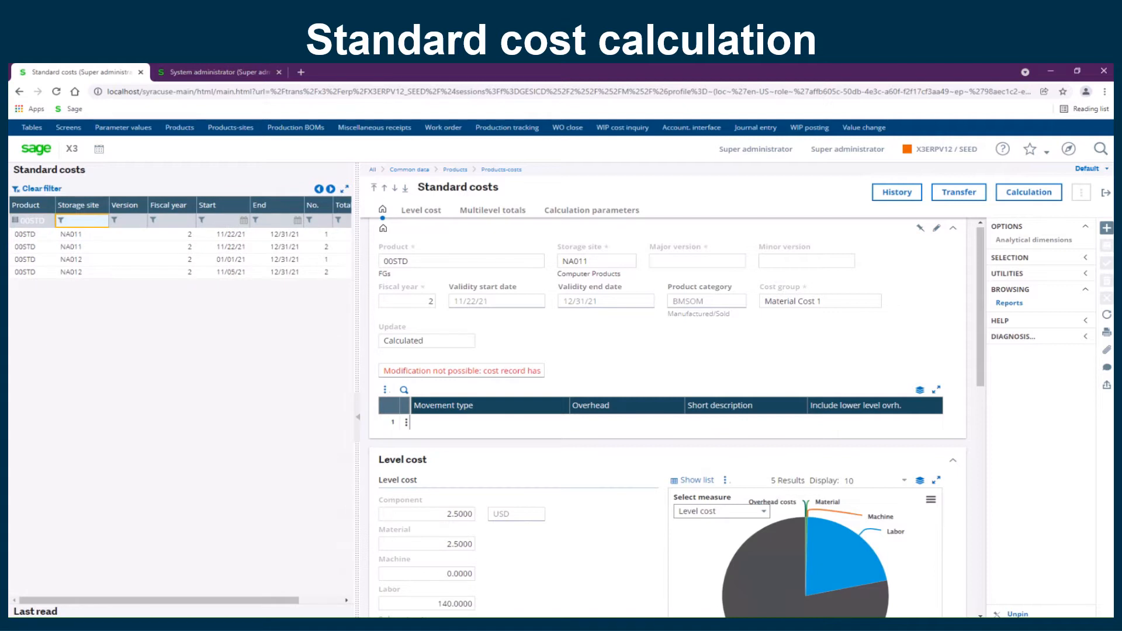
{"action": "type", "text": "NA011"}
{"action": "key", "text": "Tab"}
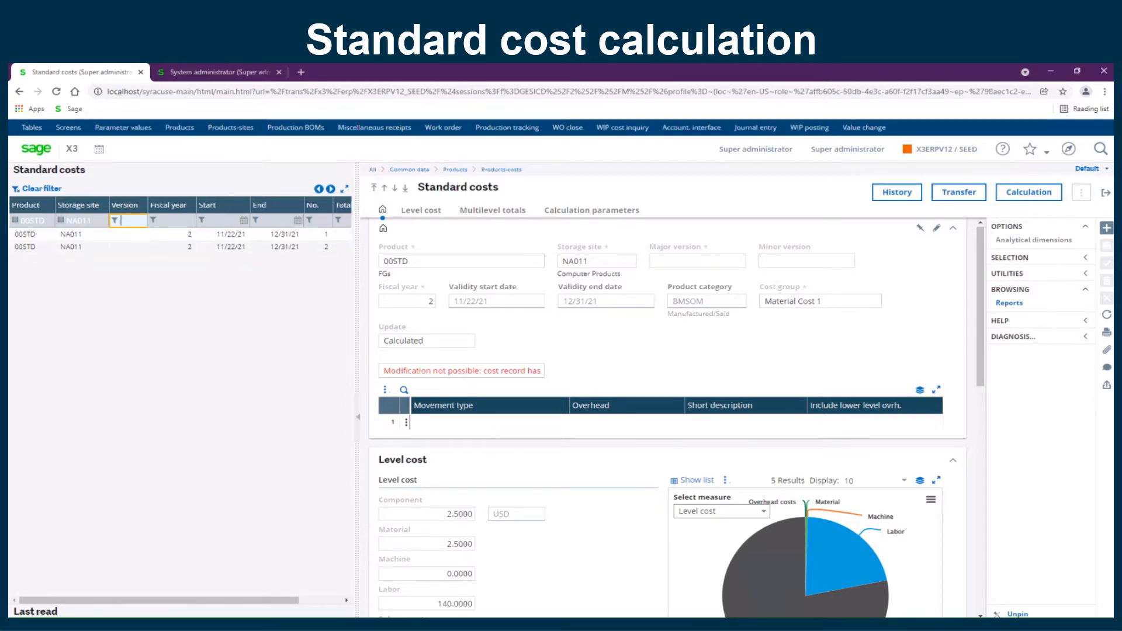
{"action": "left_click", "coordinate": [49, 170]}
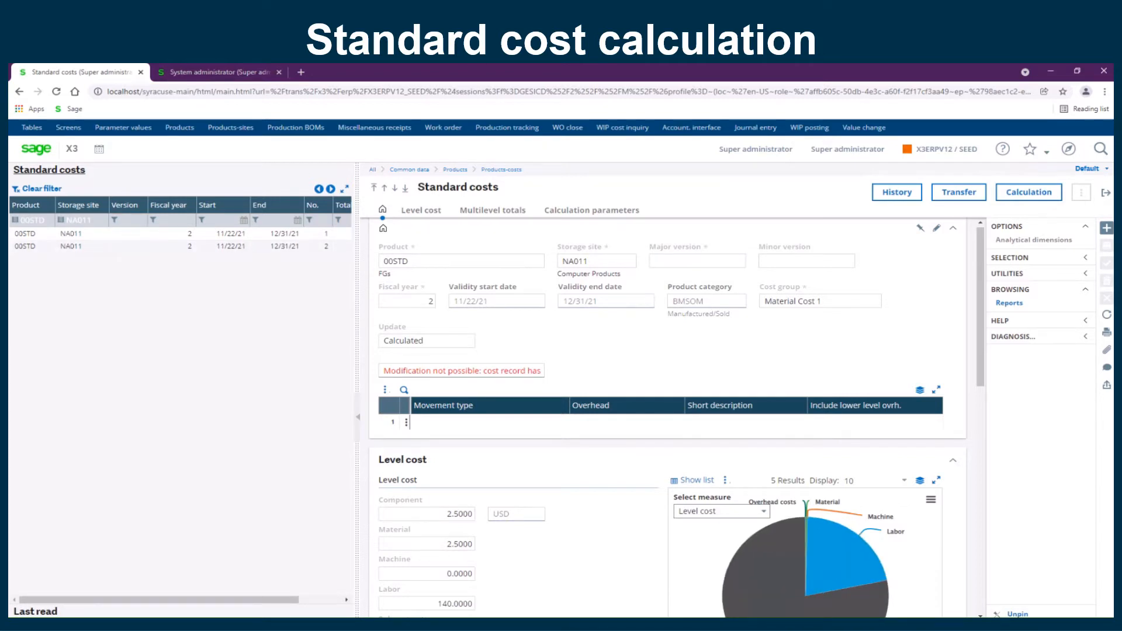
{"action": "scroll", "coordinate": [666, 418], "scroll_direction": "down", "scroll_amount": 2}
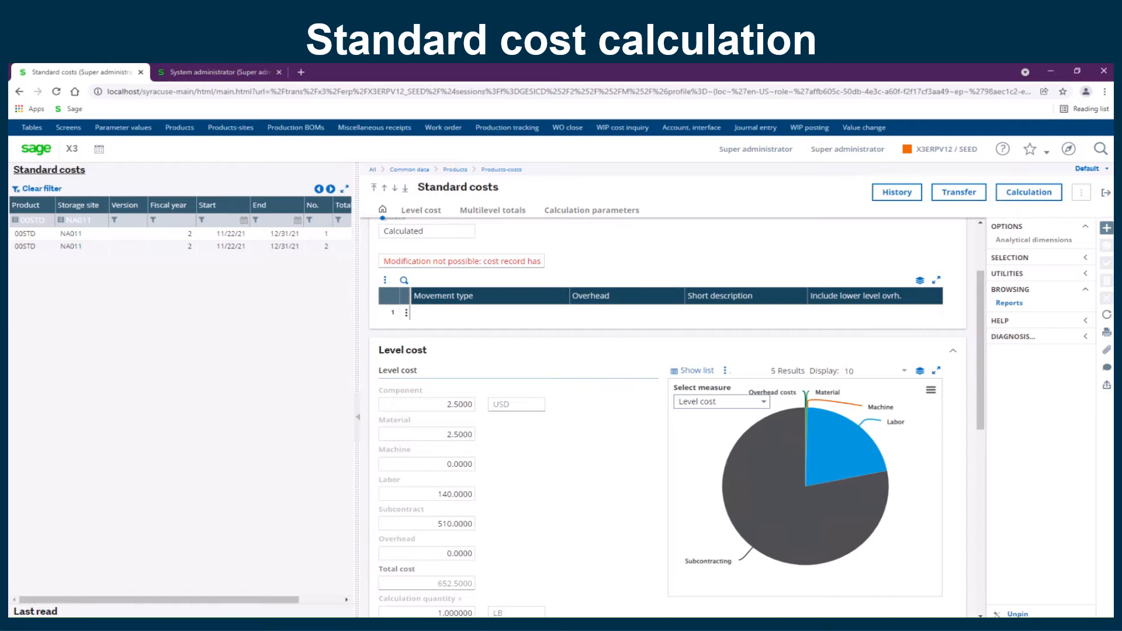
{"action": "scroll", "coordinate": [666, 418], "scroll_direction": "down", "scroll_amount": 1}
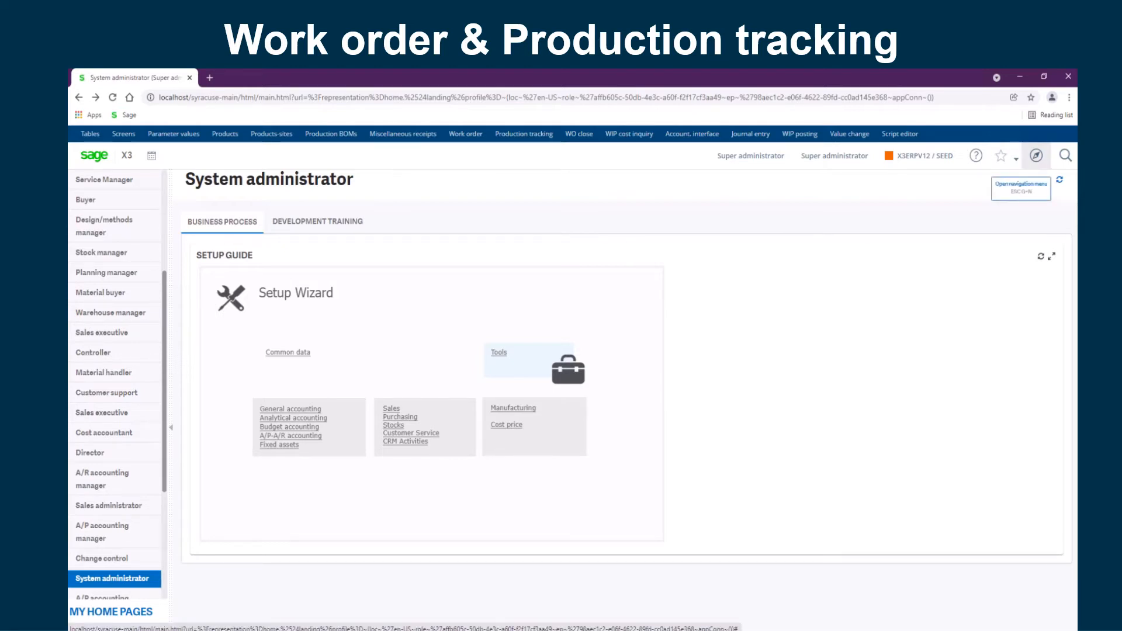
Open the manufacturing work orders with the ALL Full entry transaction and start a new work order
{"action": "left_click", "coordinate": [1036, 156]}
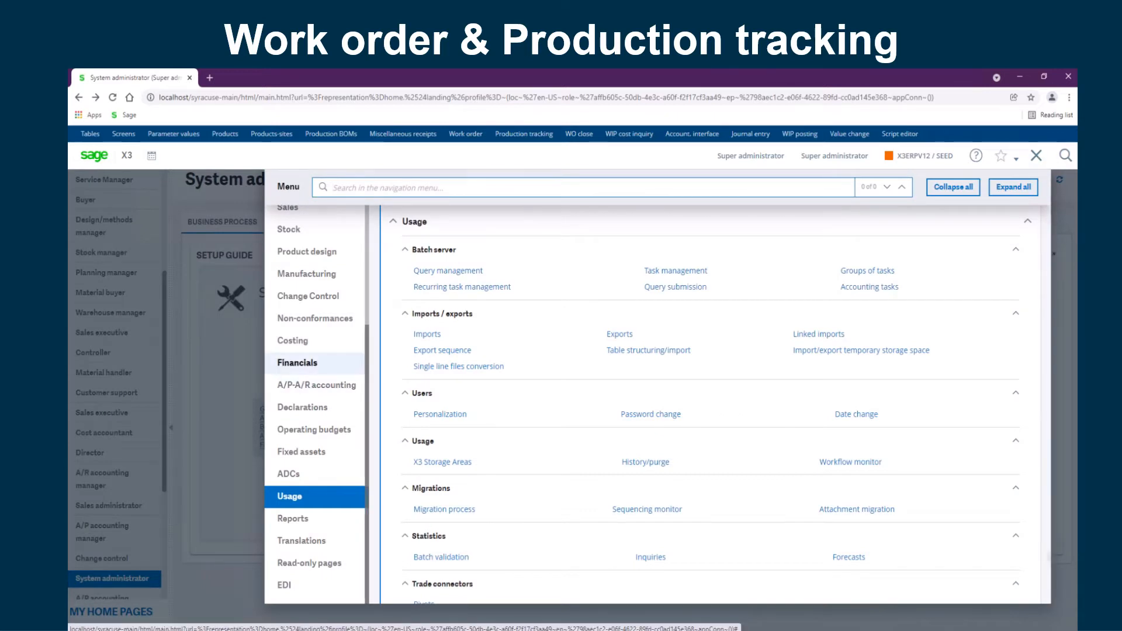
{"action": "left_click", "coordinate": [306, 274]}
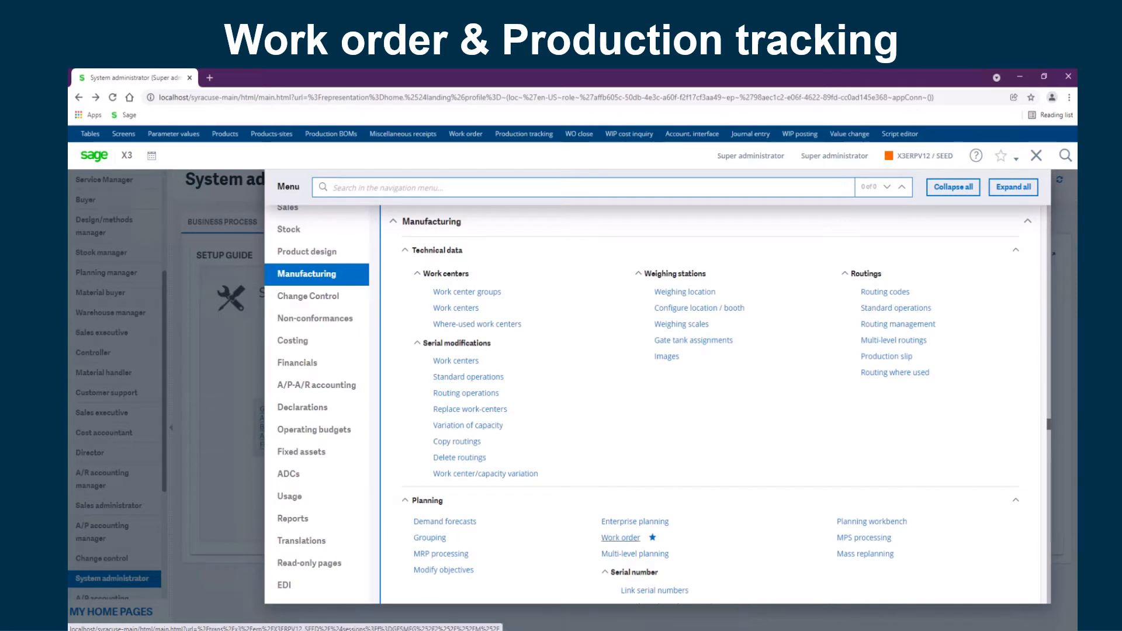
{"action": "left_click", "coordinate": [620, 537]}
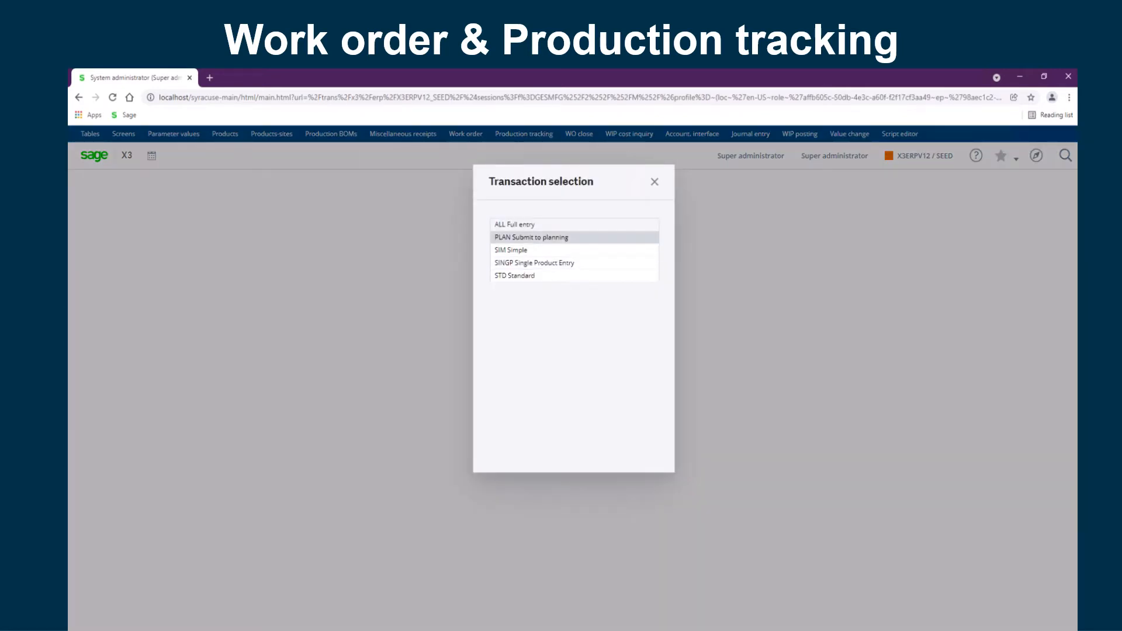
{"action": "left_click", "coordinate": [514, 224]}
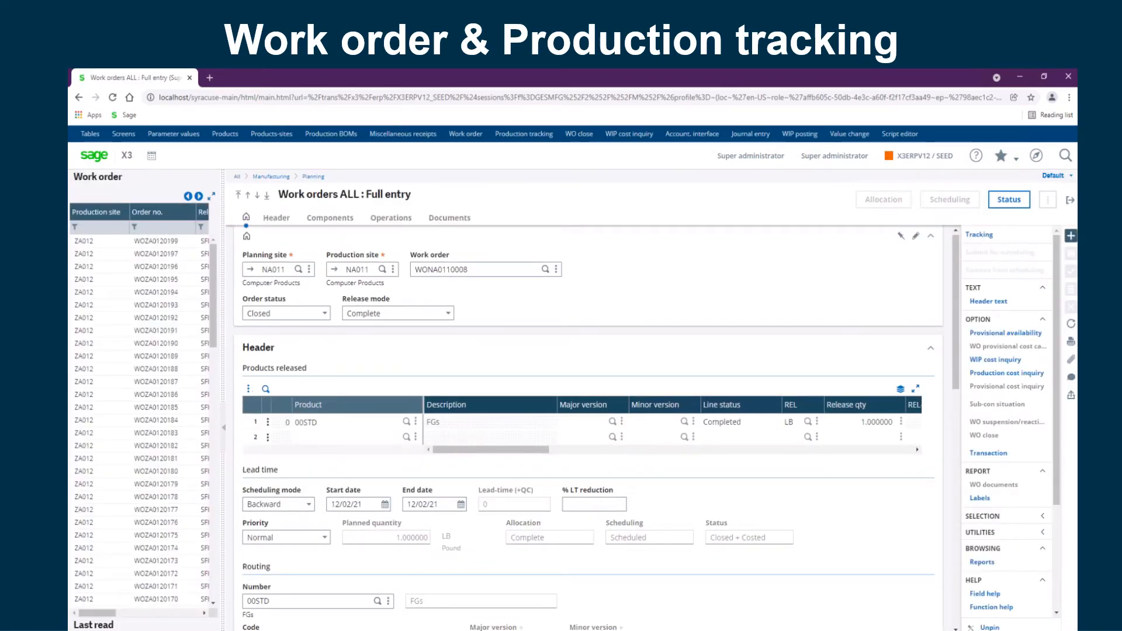
{"action": "left_click", "coordinate": [1070, 236]}
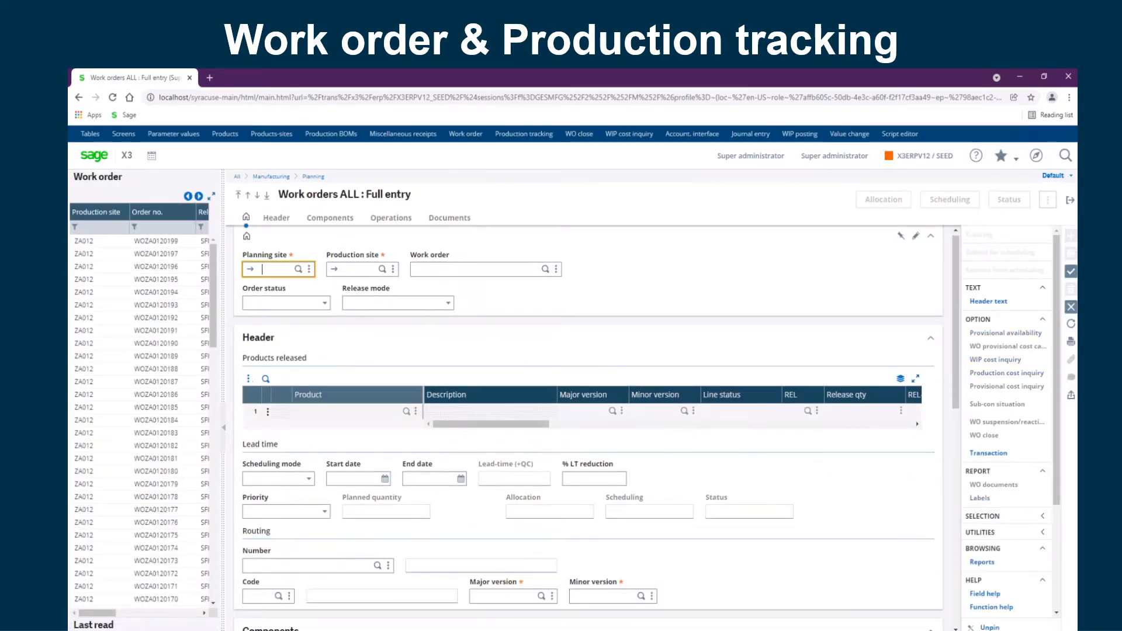
Set the planning and production sites to NA011, keeping order status Firm and release mode Complete
{"action": "type", "text": "na011"}
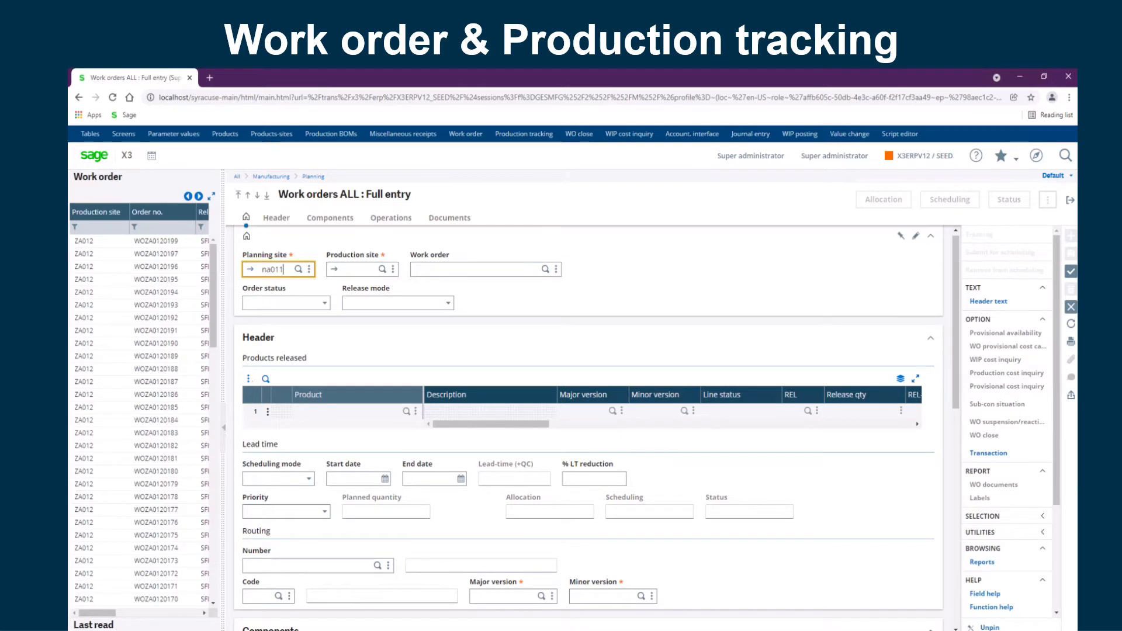
{"action": "key", "text": "Tab"}
{"action": "type", "text": "na011"}
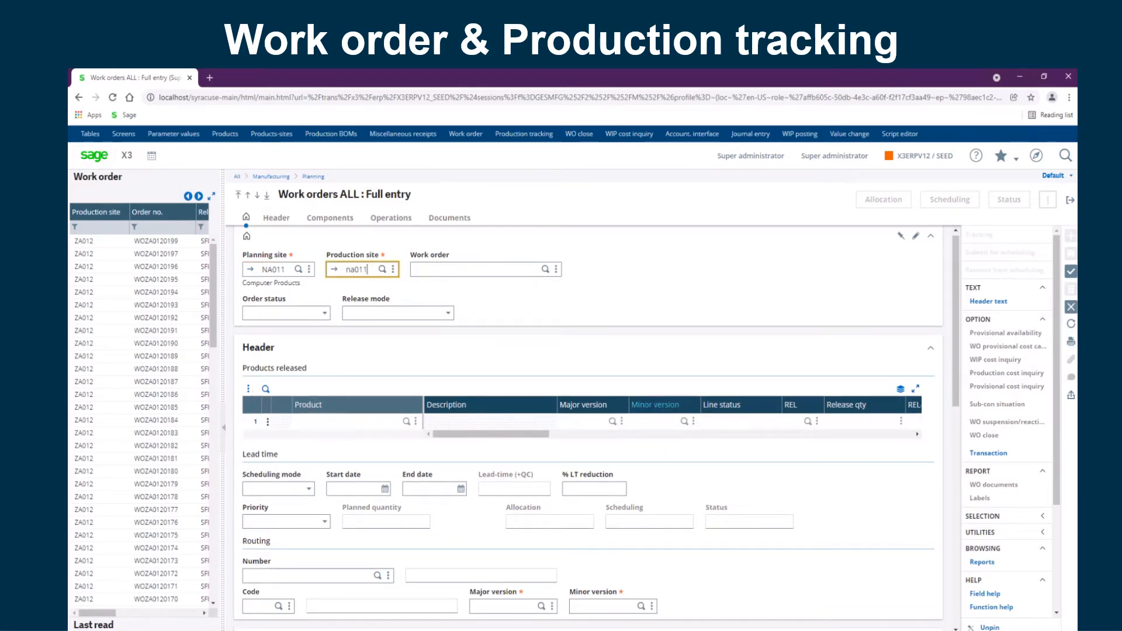
{"action": "key", "text": "Tab"}
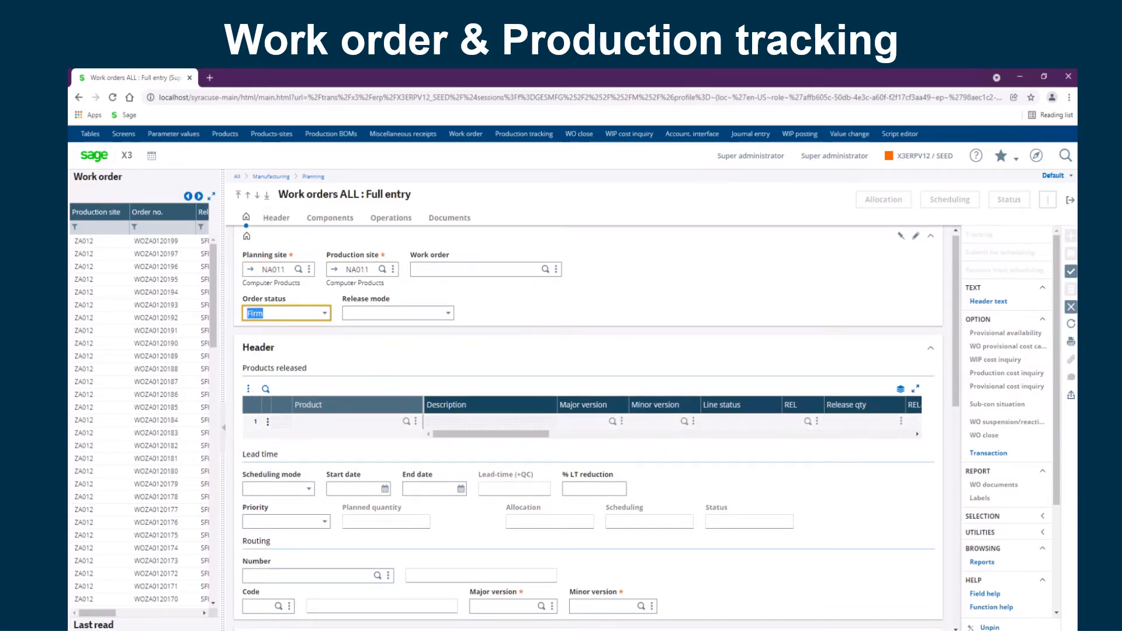
{"action": "key", "text": "Tab"}
{"action": "key", "text": "Tab"}
Add product 00STD to the products released with a release quantity of 1 LB and BOM code 40
{"action": "type", "text": "00std"}
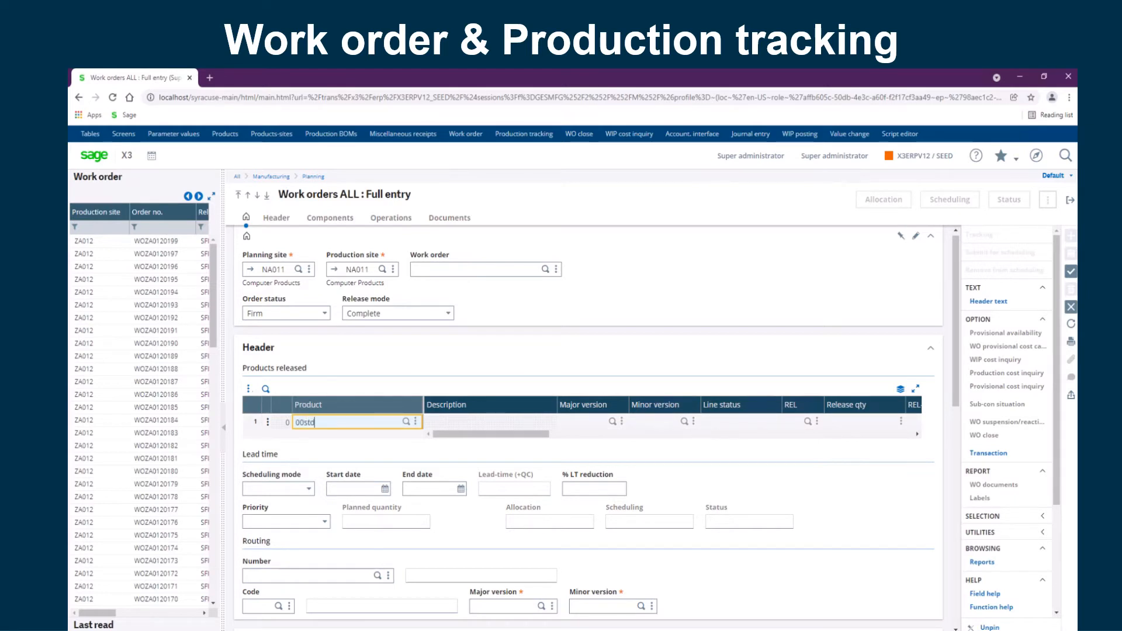
{"action": "key", "text": "Tab"}
{"action": "key", "text": "Tab"}
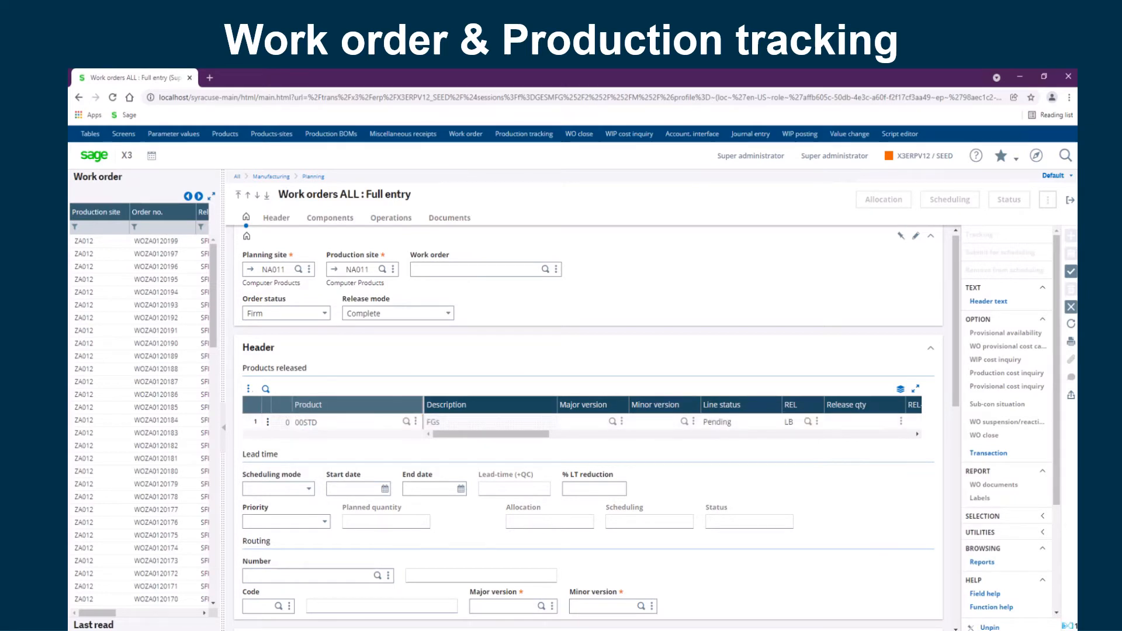
{"action": "type", "text": "1"}
{"action": "key", "text": "Tab"}
{"action": "type", "text": "1"}
{"action": "key", "text": "BackSpace"}
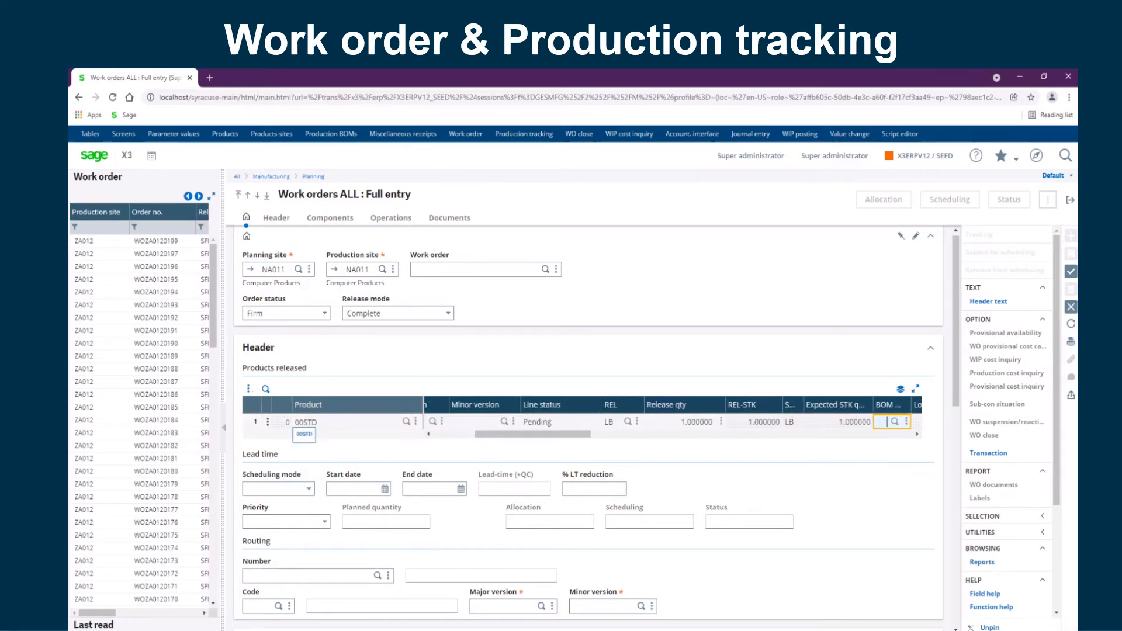
{"action": "type", "text": "40"}
{"action": "key", "text": "Tab"}
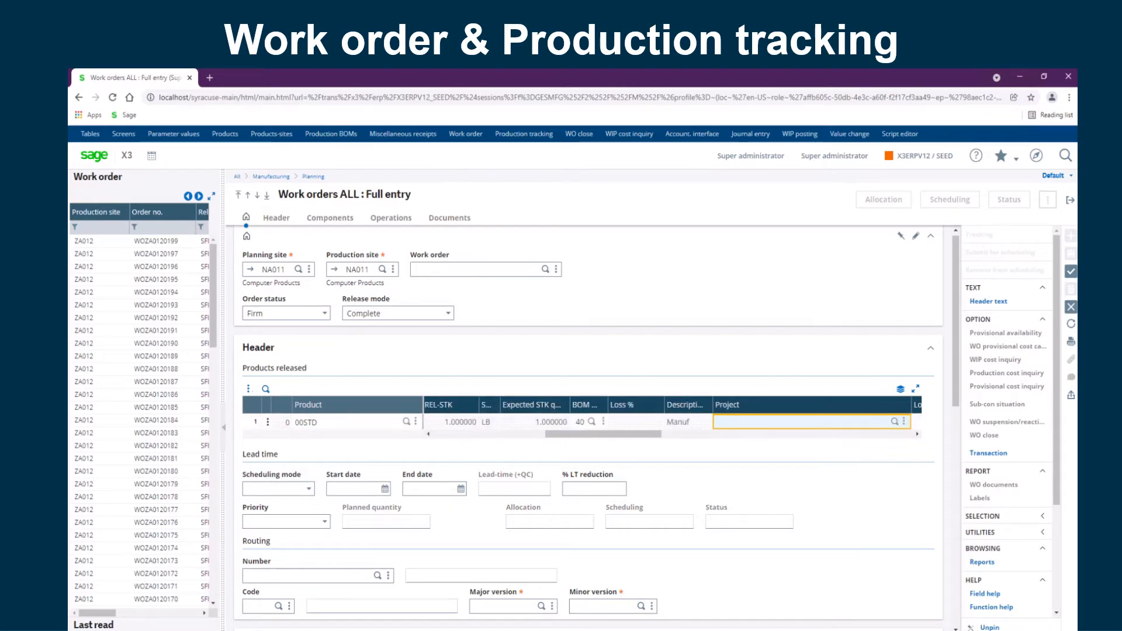
Set the work order's end date to 12/02/21, create the order, and close the provisional cost calculation log
{"action": "left_click", "coordinate": [461, 503]}
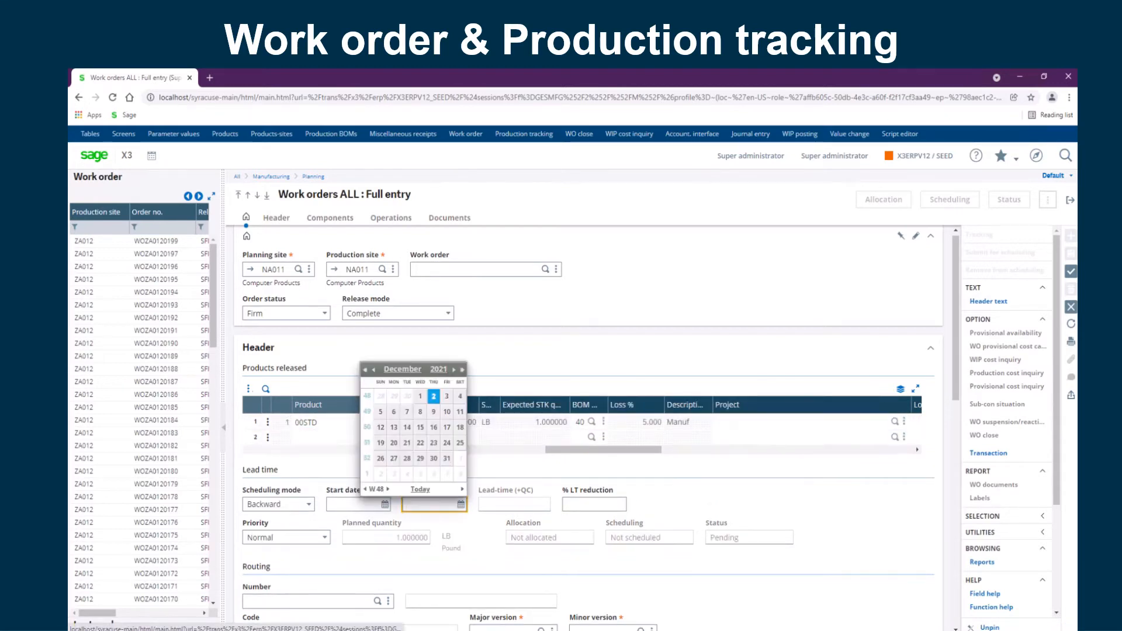
{"action": "left_click", "coordinate": [434, 396]}
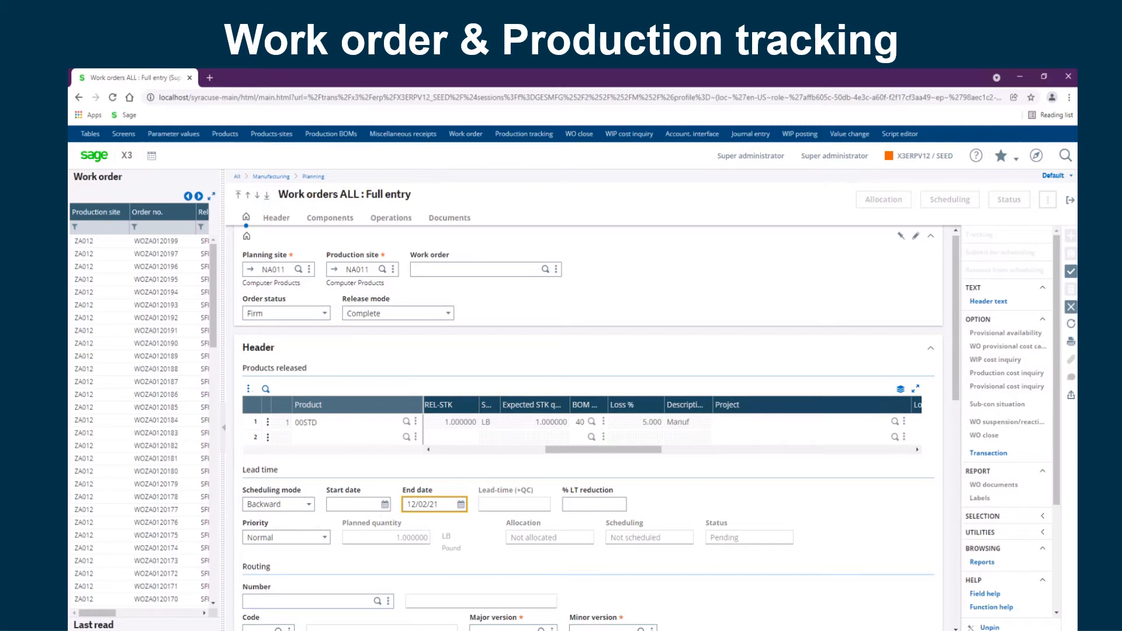
{"action": "key", "text": "Tab"}
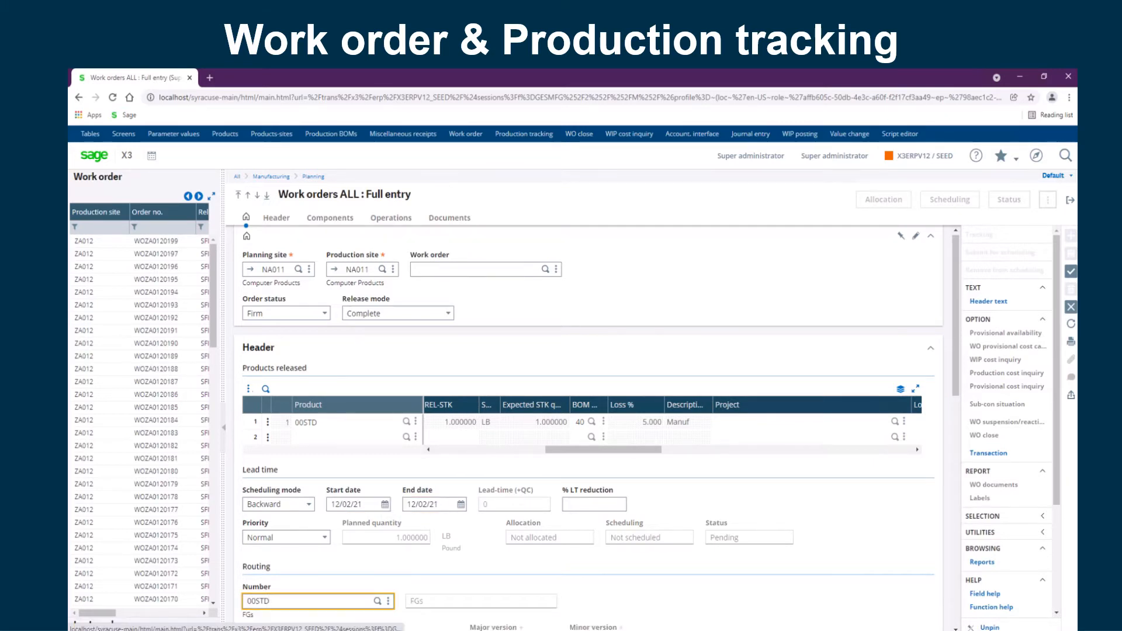
{"action": "left_click", "coordinate": [329, 218]}
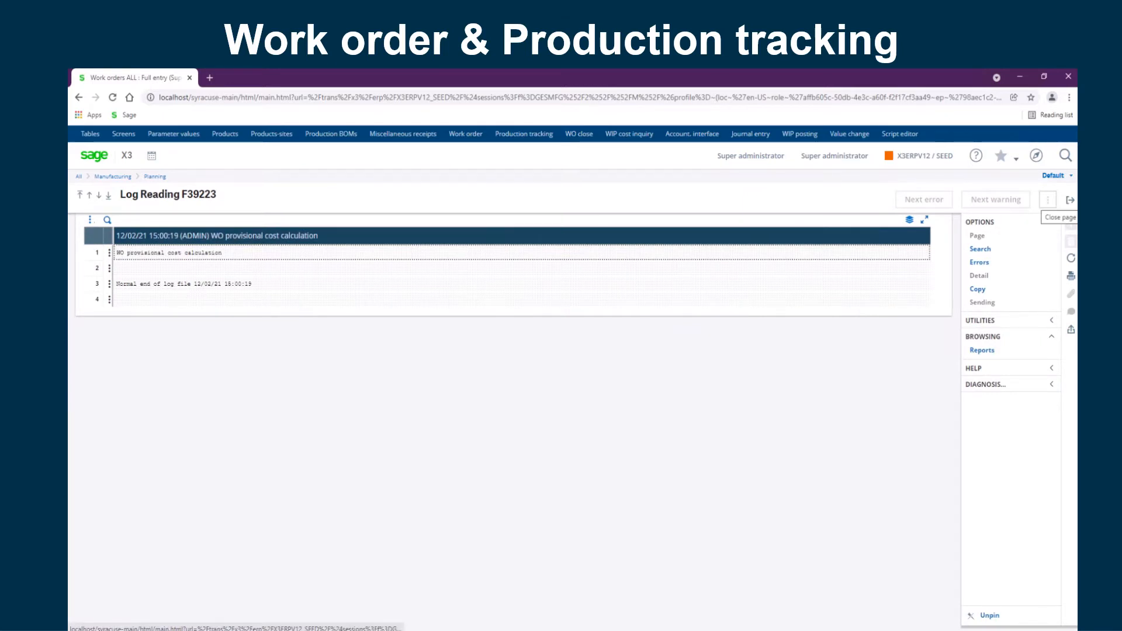
{"action": "left_click", "coordinate": [1070, 199]}
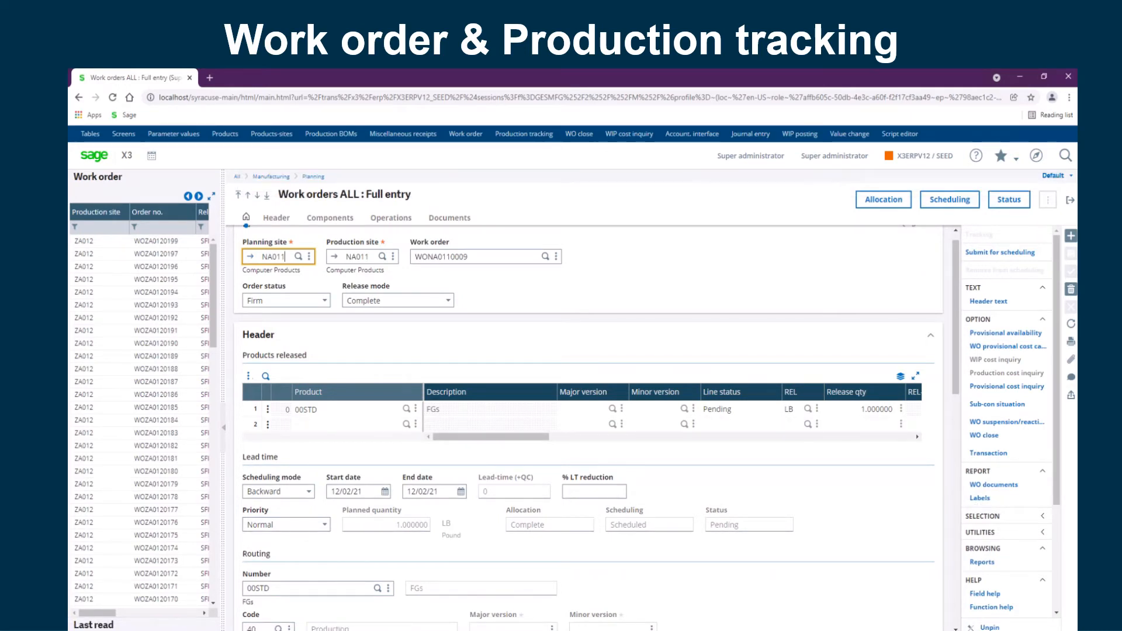
Copy the new work order's number
{"action": "double_click", "coordinate": [441, 257]}
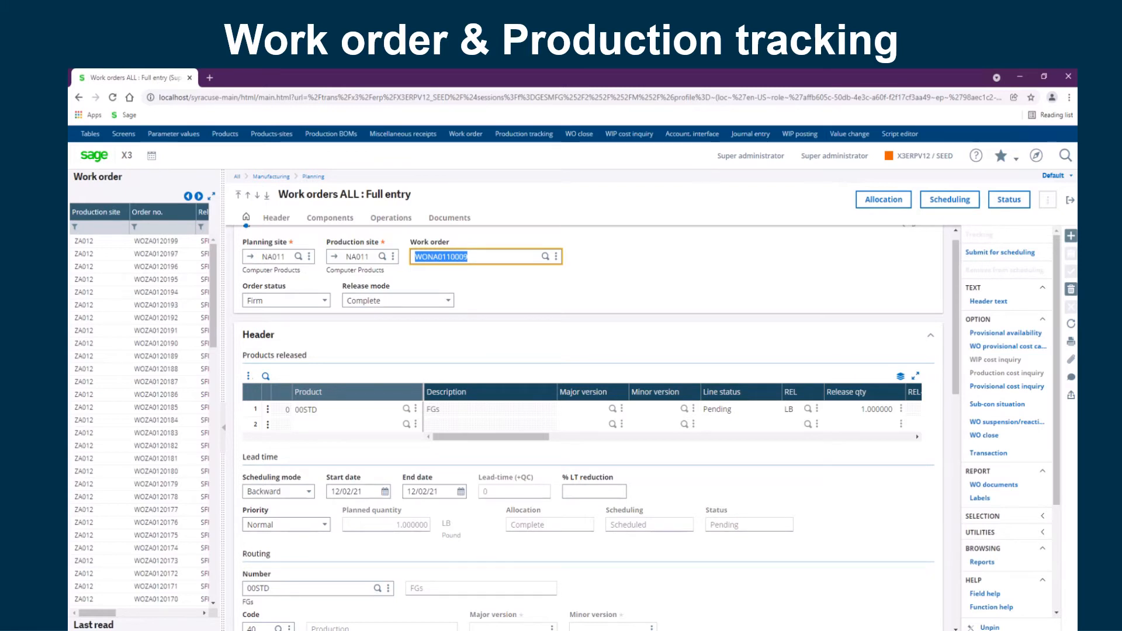
{"action": "right_click", "coordinate": [431, 258]}
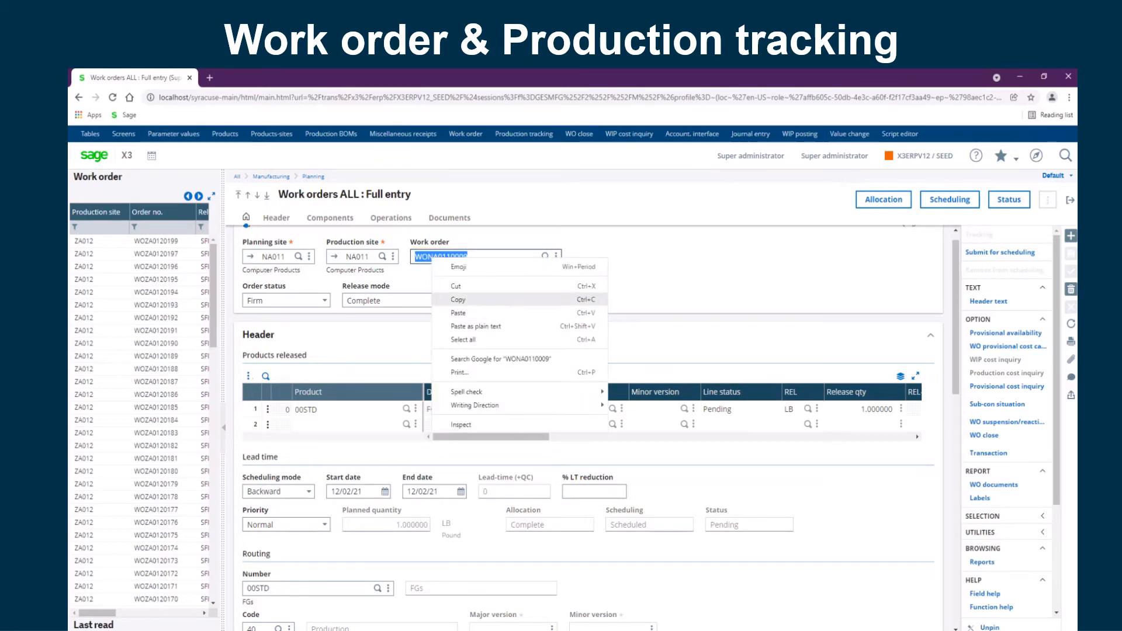
{"action": "left_click", "coordinate": [458, 299]}
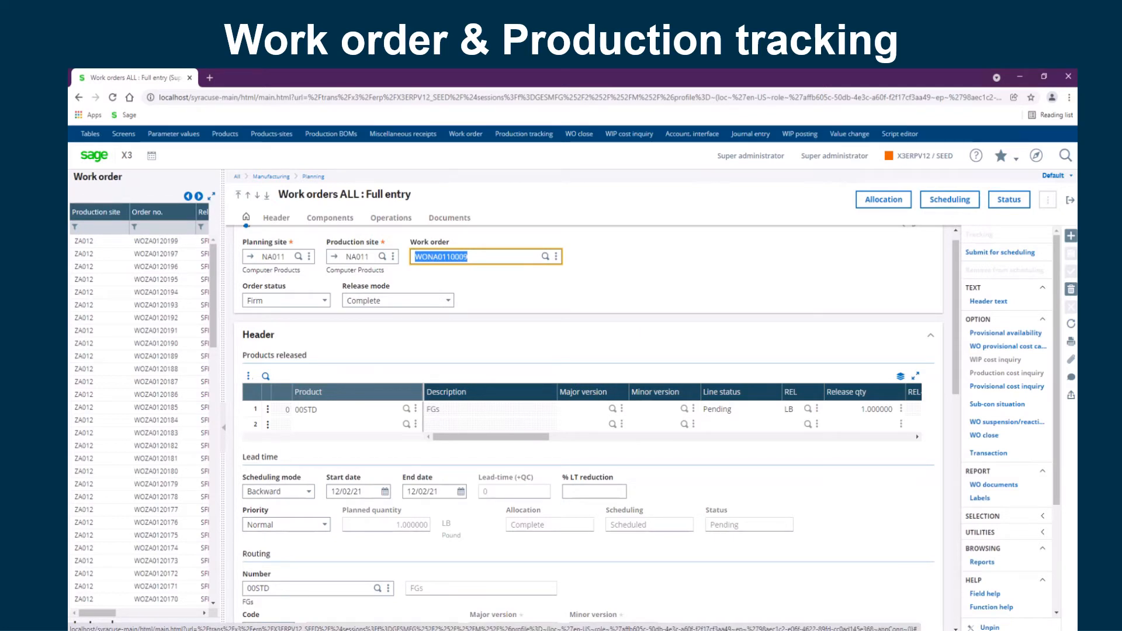
Generate the subcontract purchase order for operation 20 on work center SUB003 with supplier NA009 and a quantity of 1 HR
{"action": "left_click", "coordinate": [391, 218]}
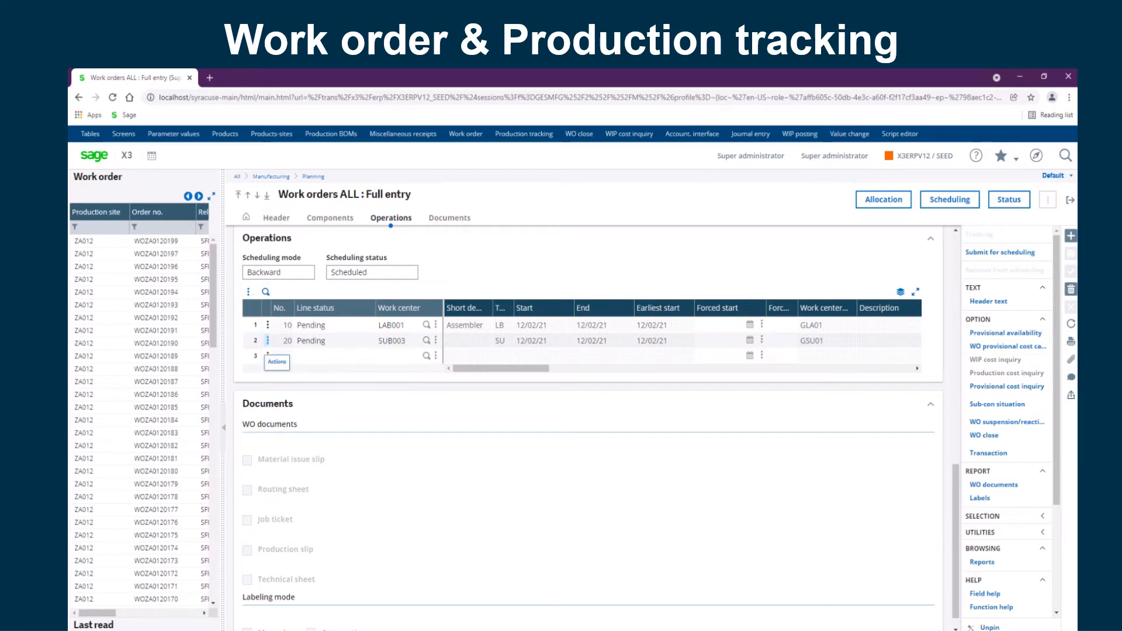
{"action": "left_click", "coordinate": [268, 341]}
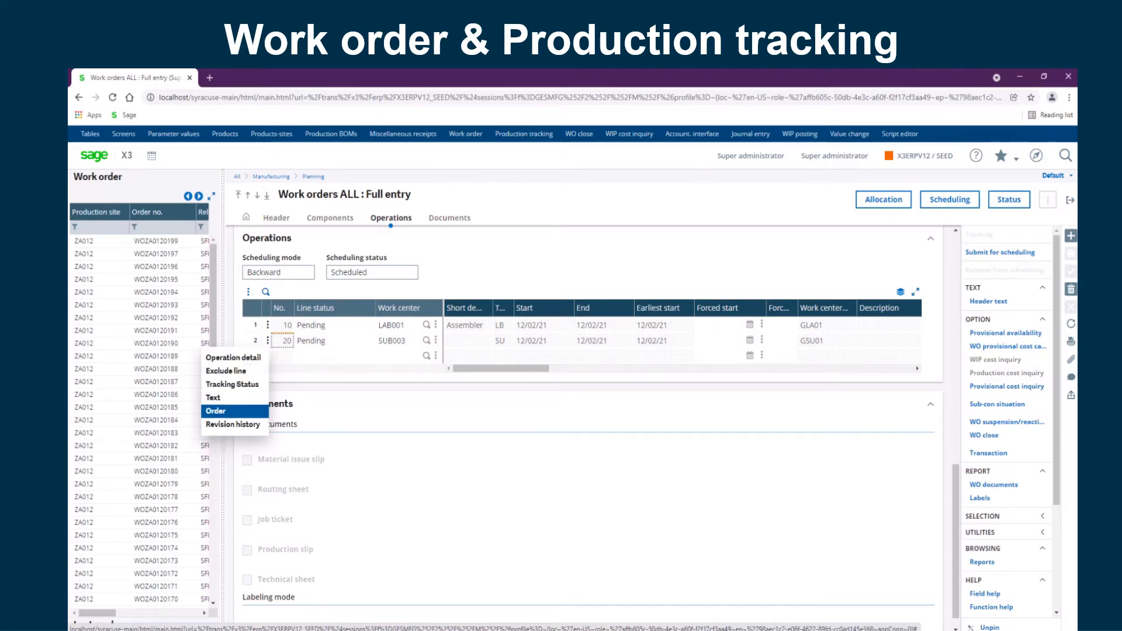
{"action": "left_click", "coordinate": [229, 410]}
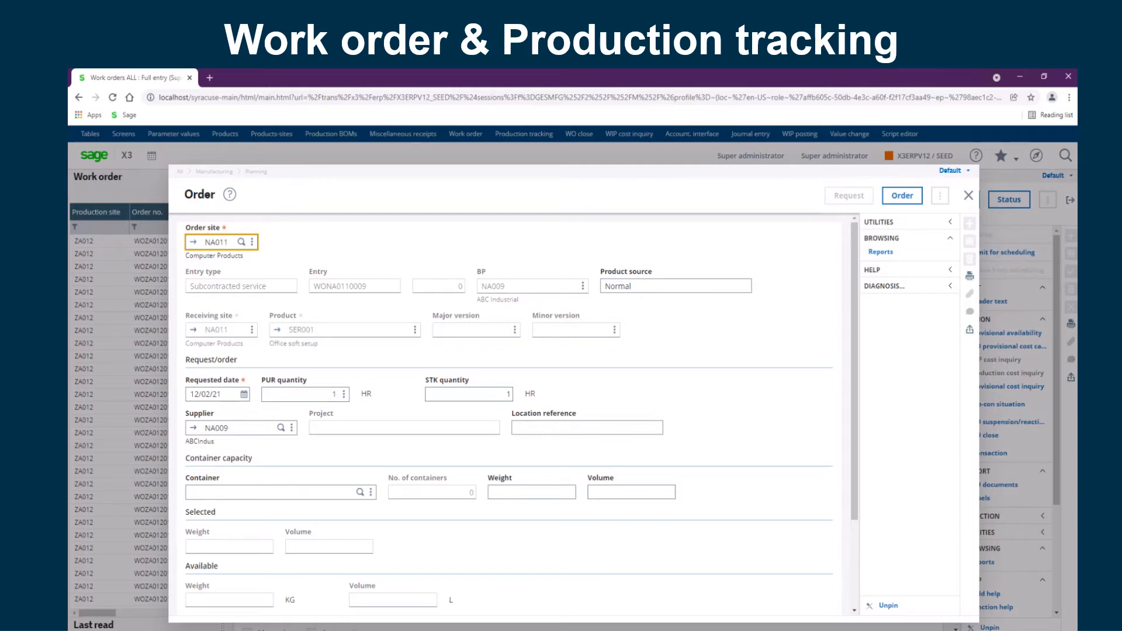
{"action": "scroll", "coordinate": [508, 409], "scroll_direction": "down", "scroll_amount": 2}
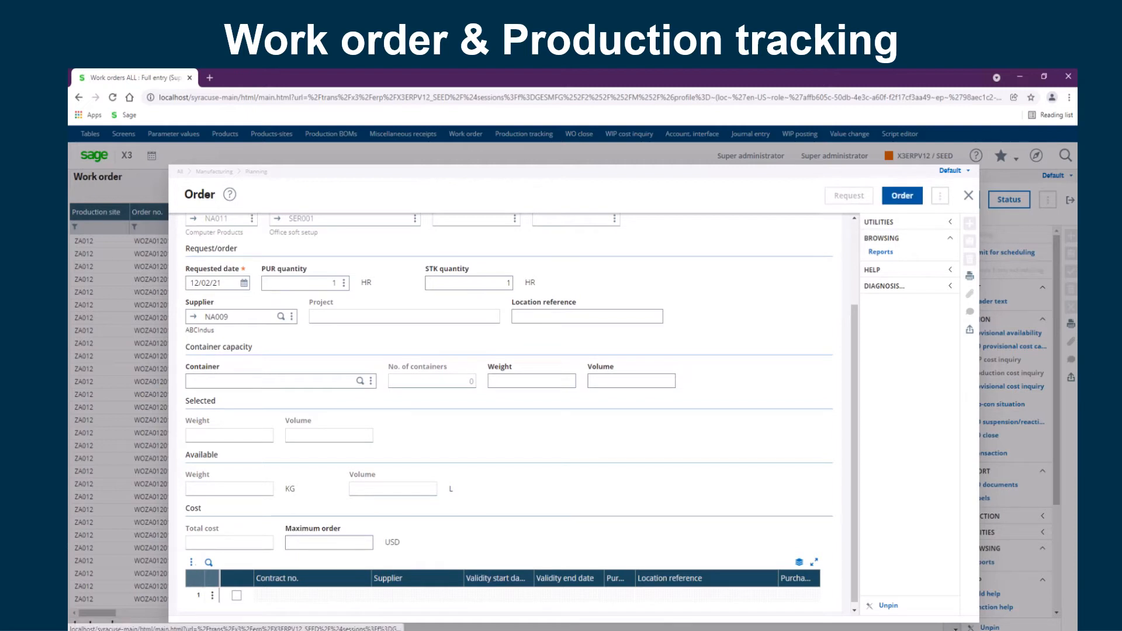
{"action": "left_click", "coordinate": [902, 195]}
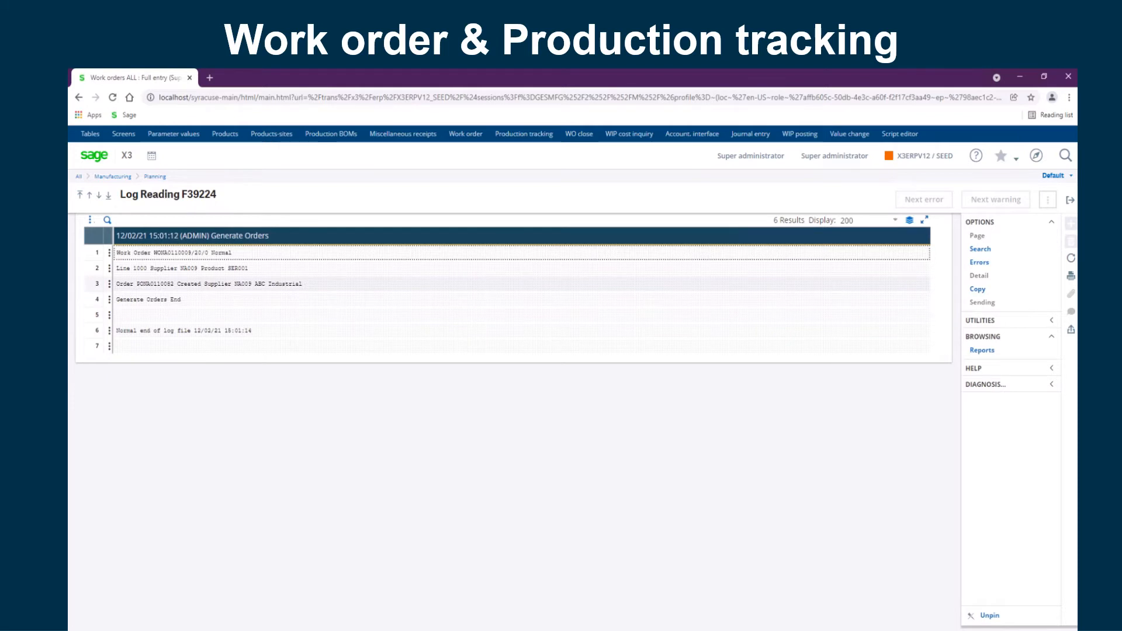
Copy the generated purchase order's number from the log, and close the log and the work order
{"action": "double_click", "coordinate": [155, 283]}
{"action": "right_click", "coordinate": [155, 284]}
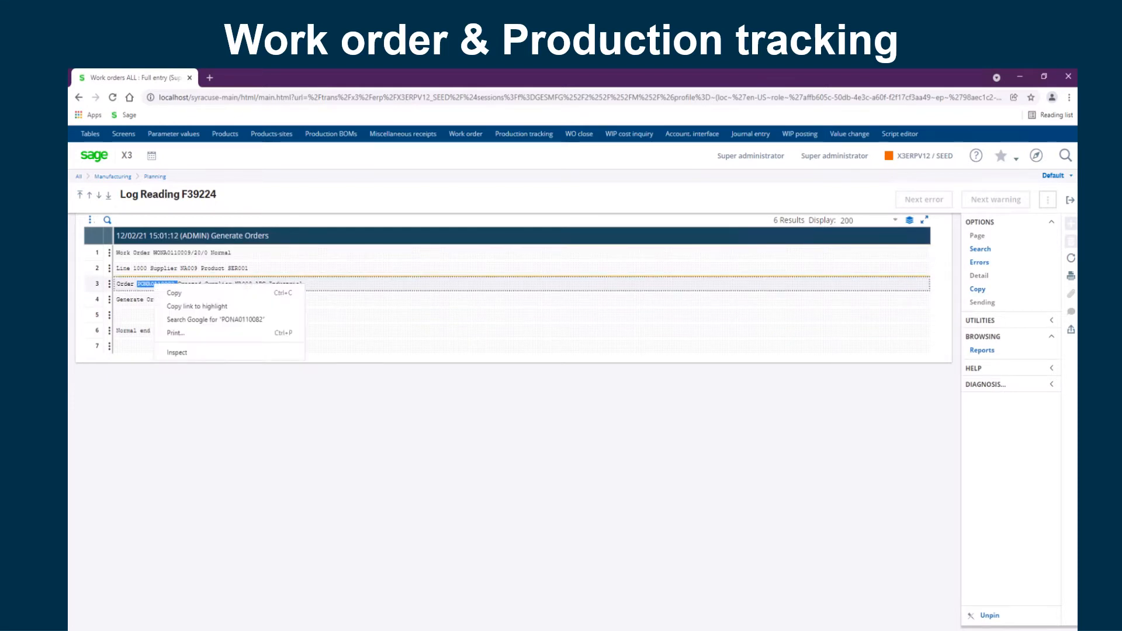
{"action": "left_click", "coordinate": [174, 293]}
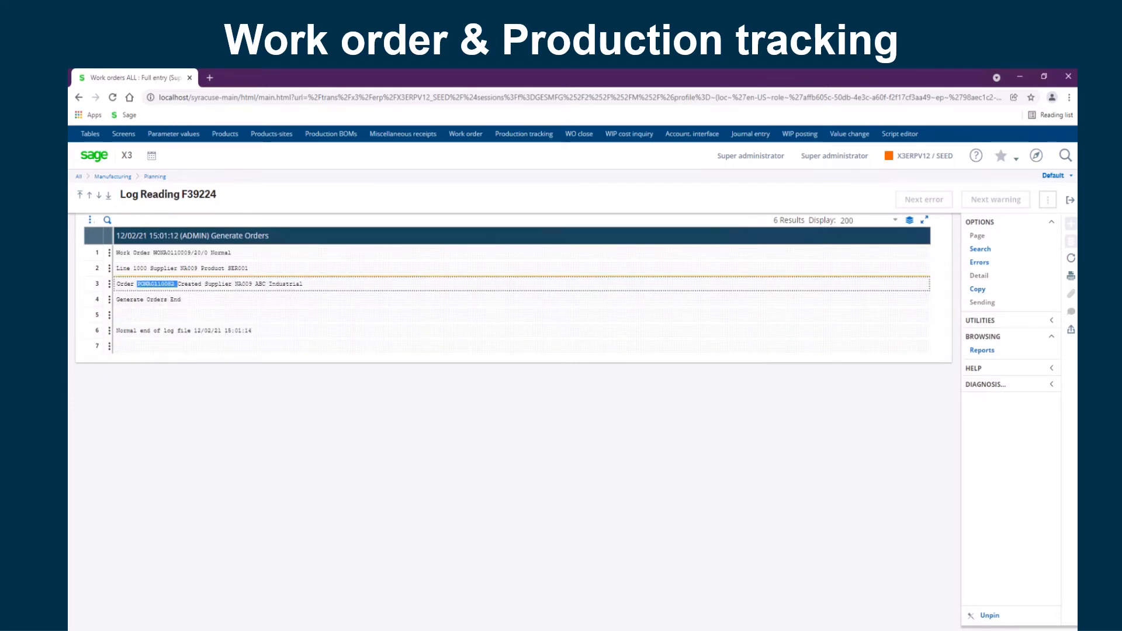
{"action": "left_click", "coordinate": [1070, 200]}
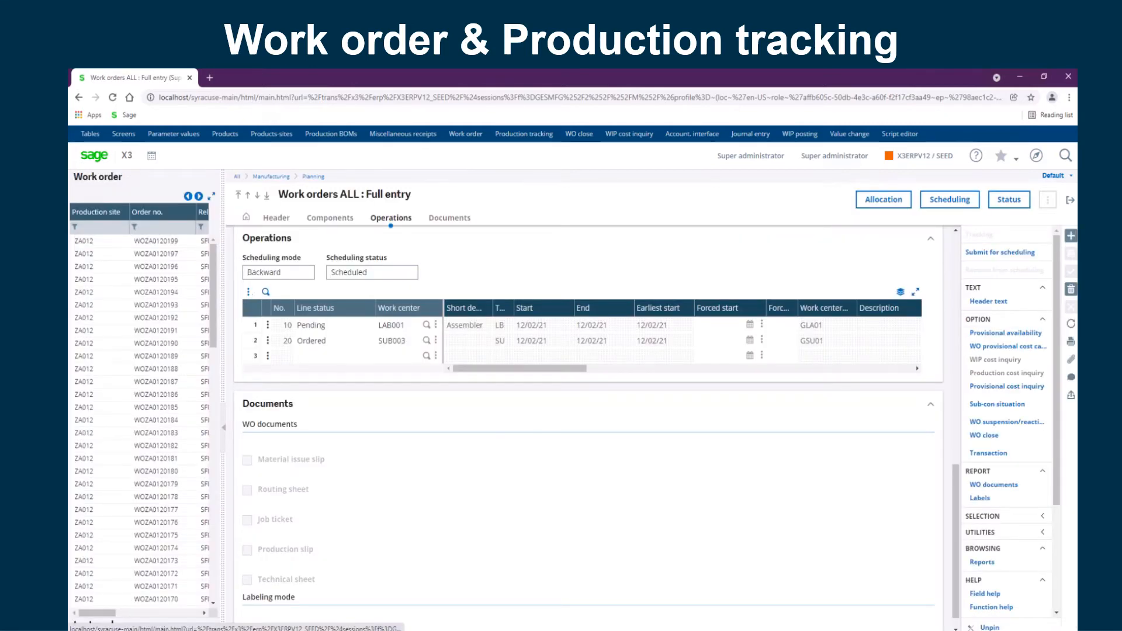
{"action": "left_click", "coordinate": [1070, 200]}
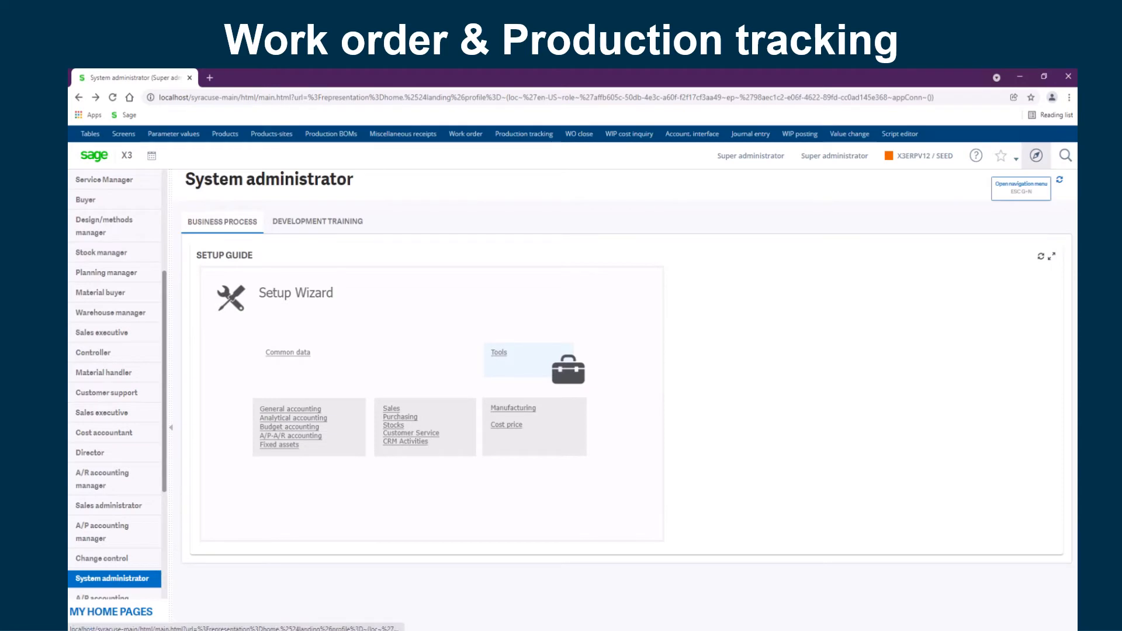
Open the purchase orders with the ALL Full entry transaction and find the generated order by its copied number
{"action": "left_click", "coordinate": [1036, 155]}
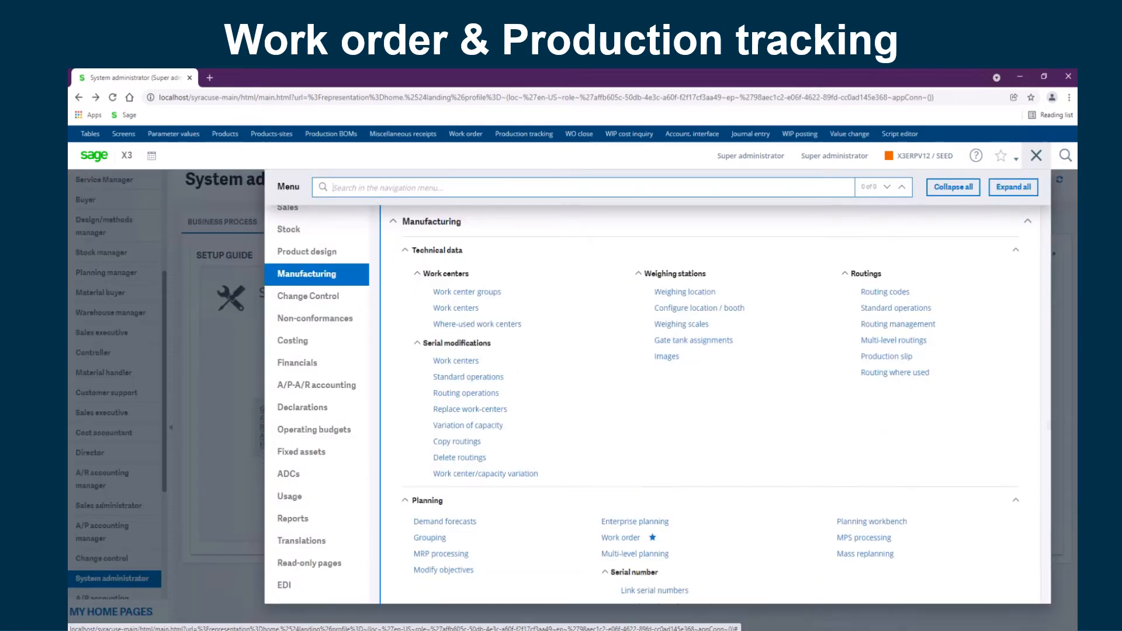
{"action": "scroll", "coordinate": [315, 403], "scroll_direction": "up", "scroll_amount": 1}
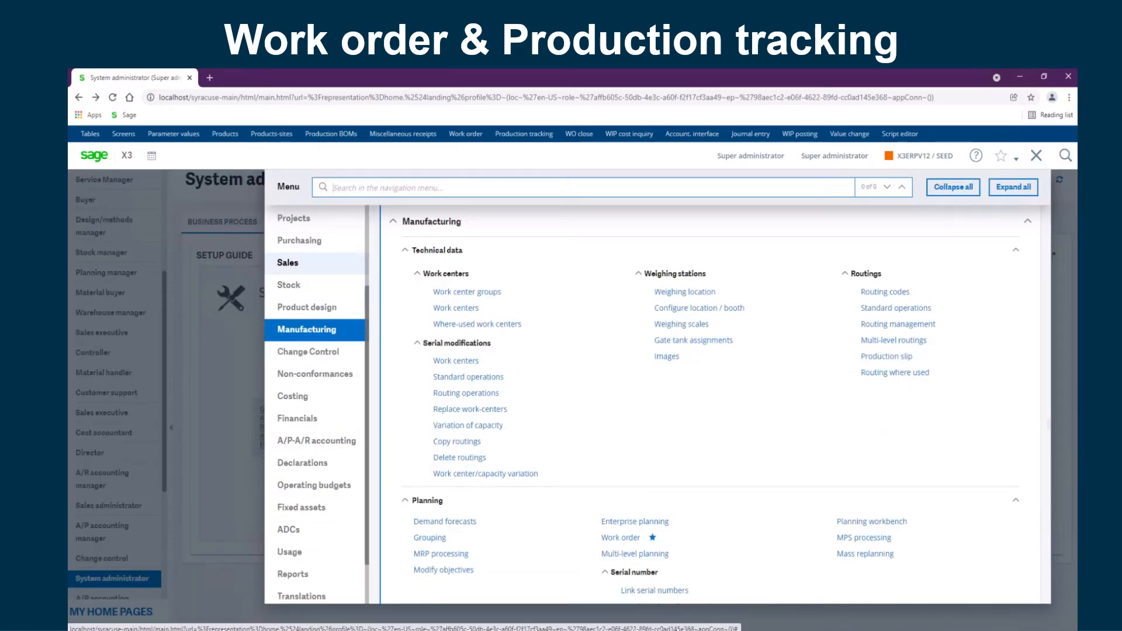
{"action": "left_click", "coordinate": [299, 241]}
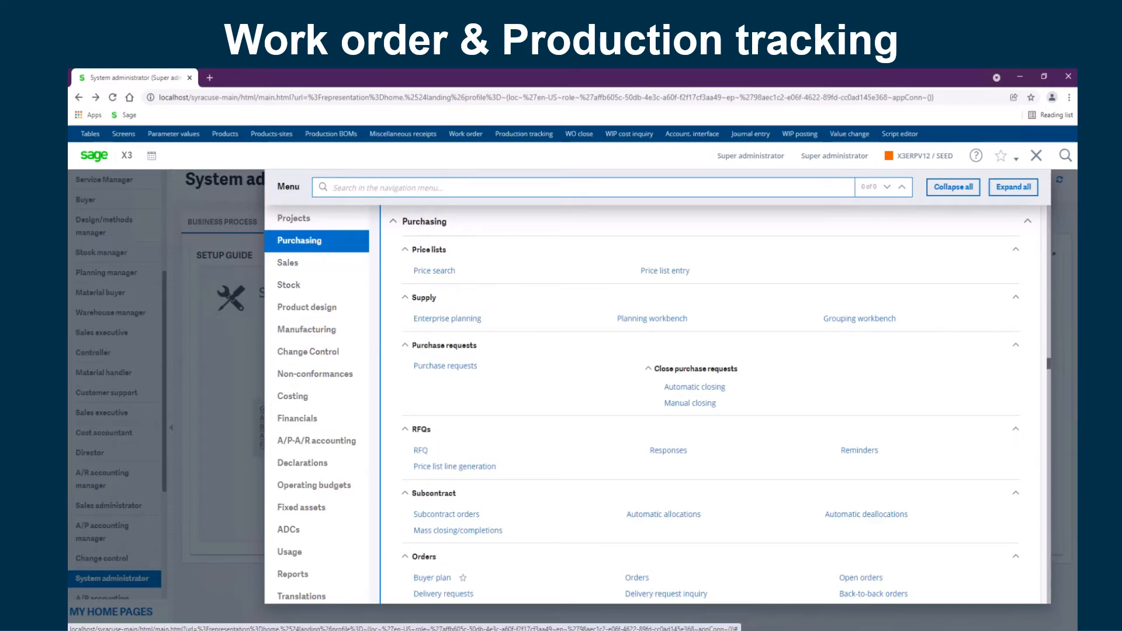
{"action": "left_click", "coordinate": [637, 577]}
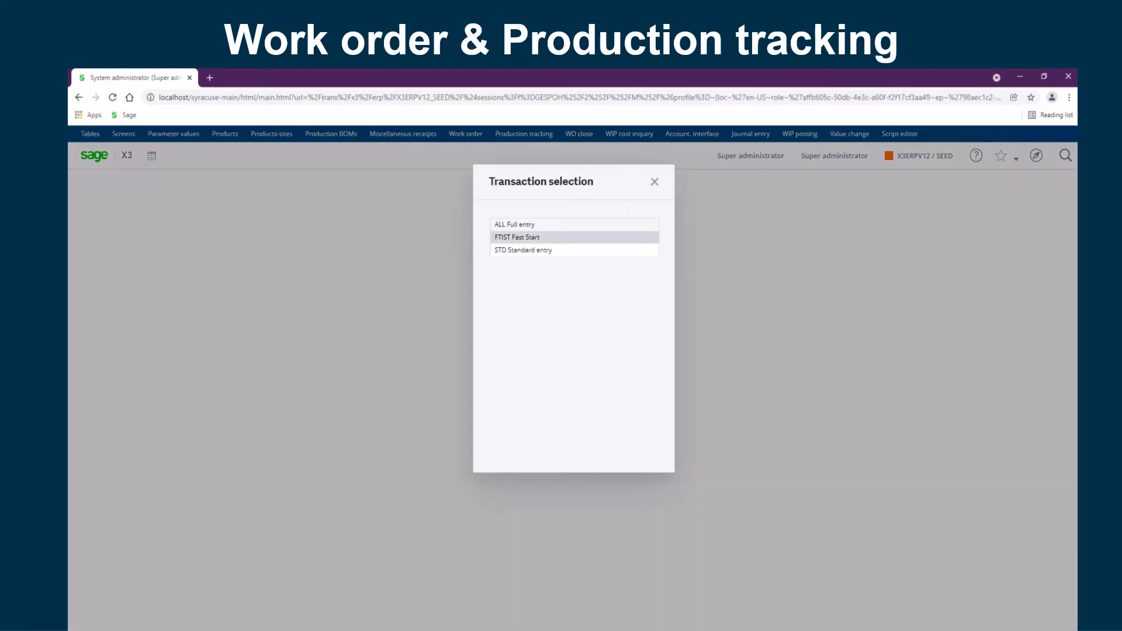
{"action": "left_click", "coordinate": [514, 225]}
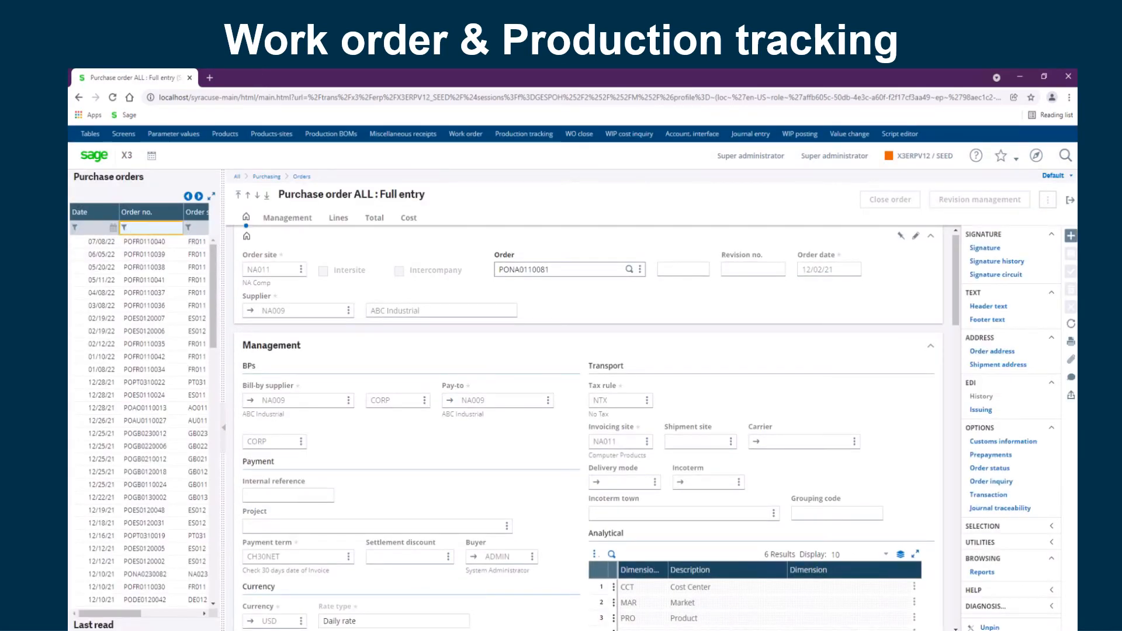
{"action": "key", "text": "ctrl+v"}
{"action": "key", "text": "Return"}
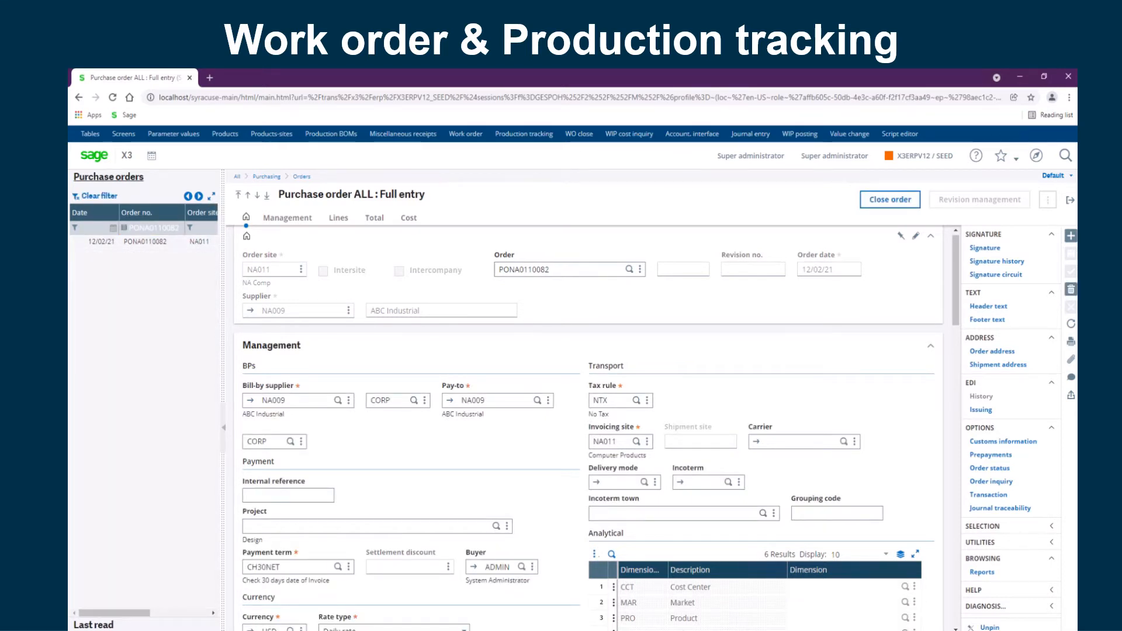
Check the purchase order's SER001 line, including product type, expected receipt date and gross price, and close the order
{"action": "scroll", "coordinate": [588, 427], "scroll_direction": "down", "scroll_amount": 2}
{"action": "scroll", "coordinate": [588, 428], "scroll_direction": "down", "scroll_amount": 4}
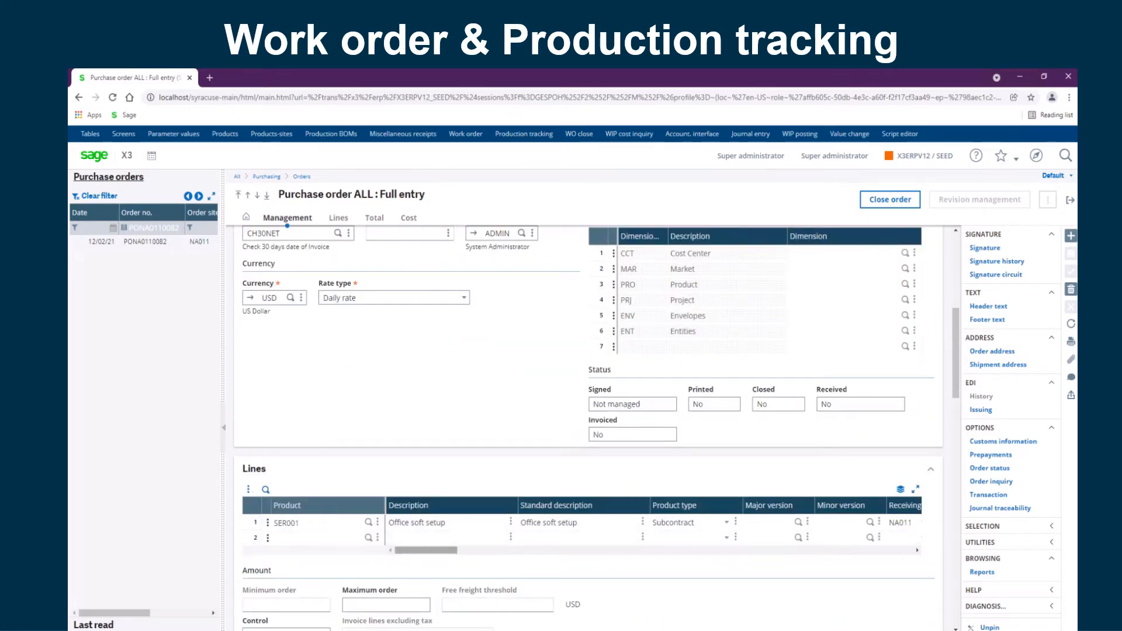
{"action": "left_click_drag", "start_coordinate": [426, 550], "coordinate": [563, 550]}
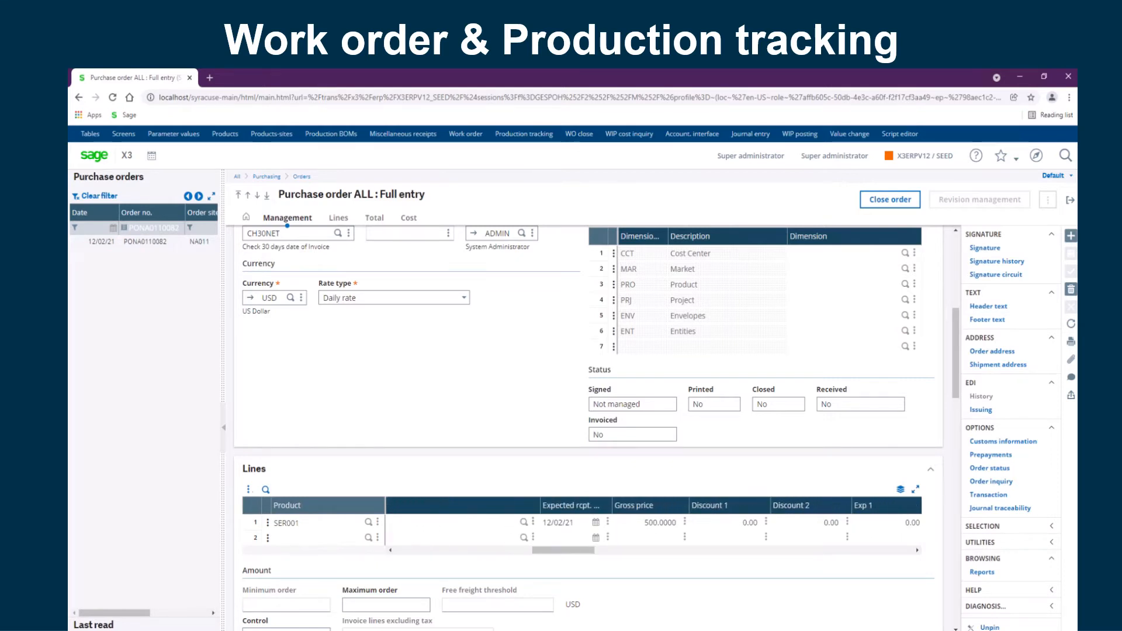
{"action": "scroll", "coordinate": [588, 426], "scroll_direction": "up", "scroll_amount": 6}
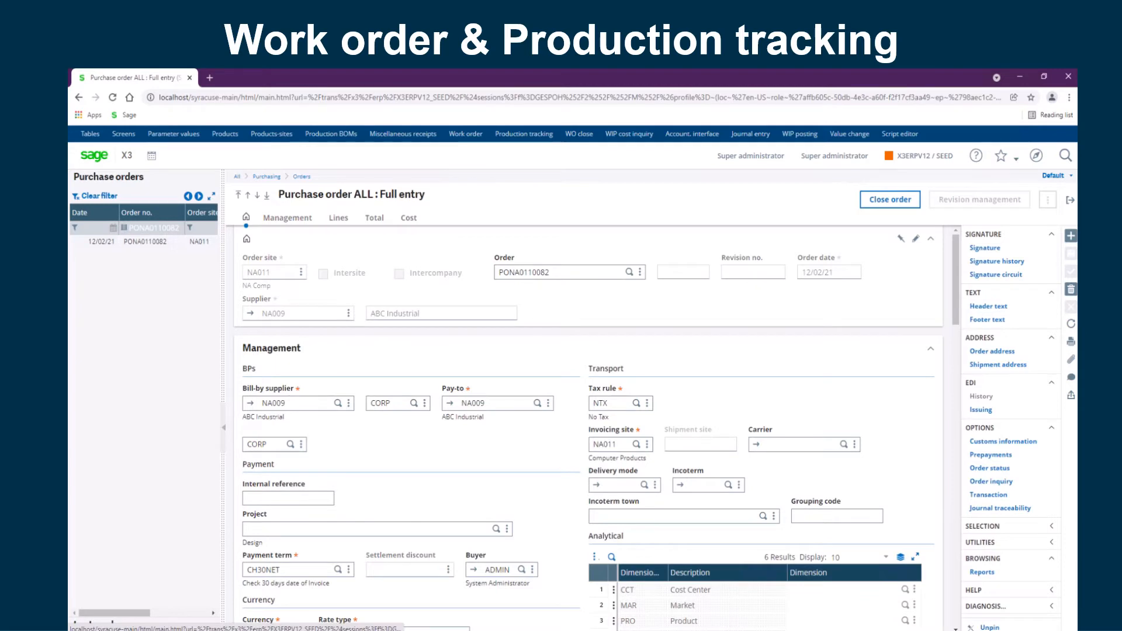
{"action": "left_click", "coordinate": [1069, 200]}
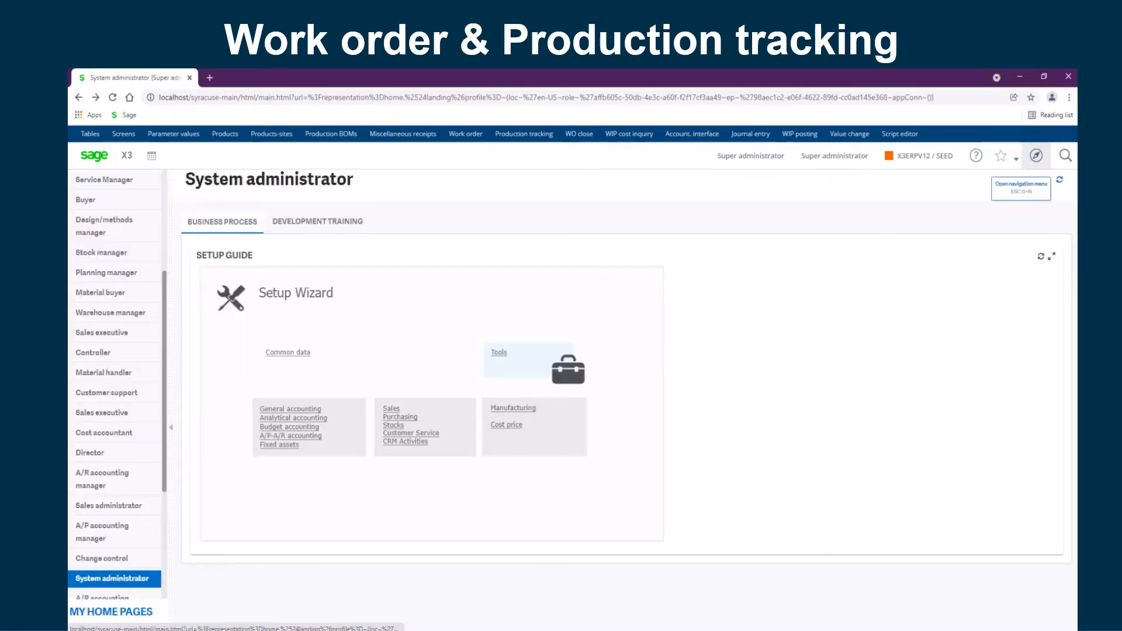
Open the purchase receipts with the ALL Full entry transaction and start a new receipt
{"action": "left_click", "coordinate": [1036, 155]}
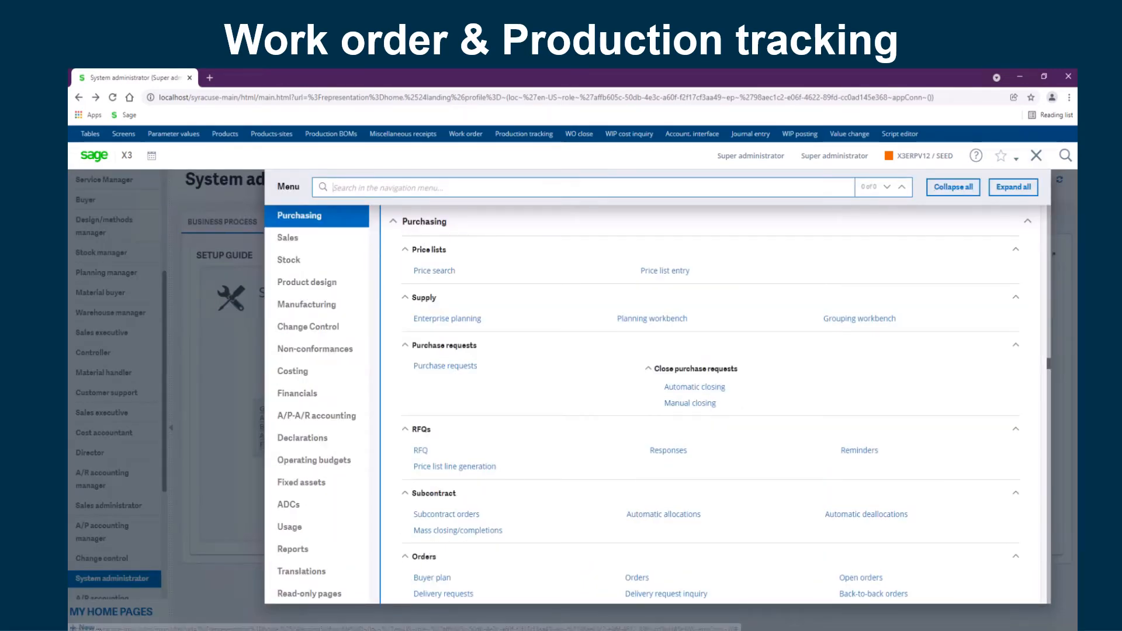
{"action": "scroll", "coordinate": [456, 482], "scroll_direction": "down", "scroll_amount": 3}
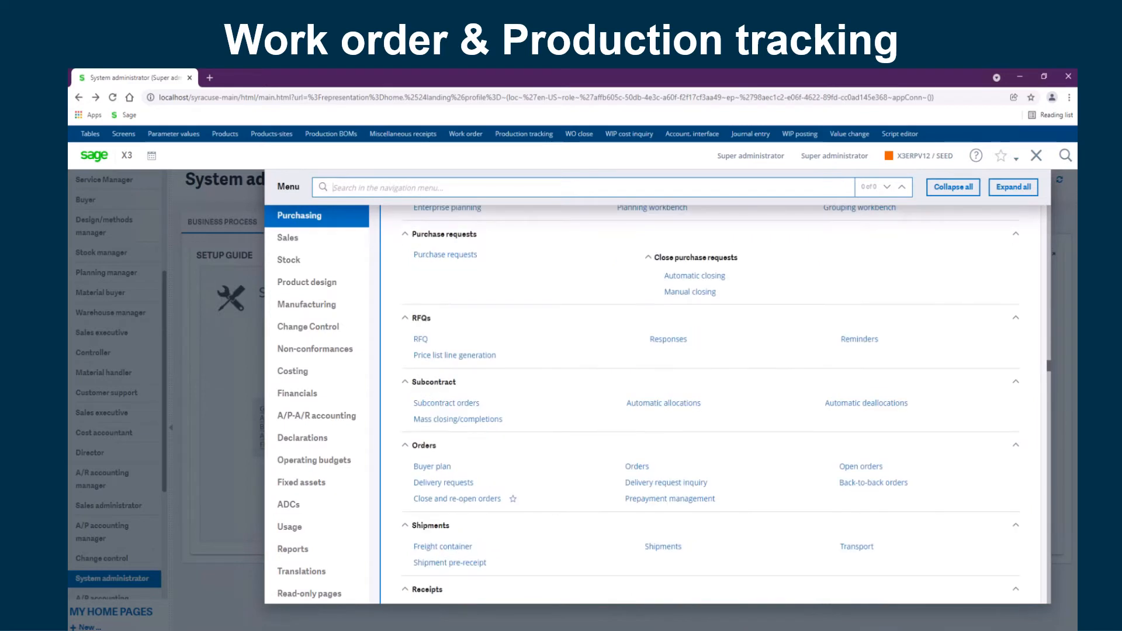
{"action": "scroll", "coordinate": [467, 499], "scroll_direction": "down", "scroll_amount": 3}
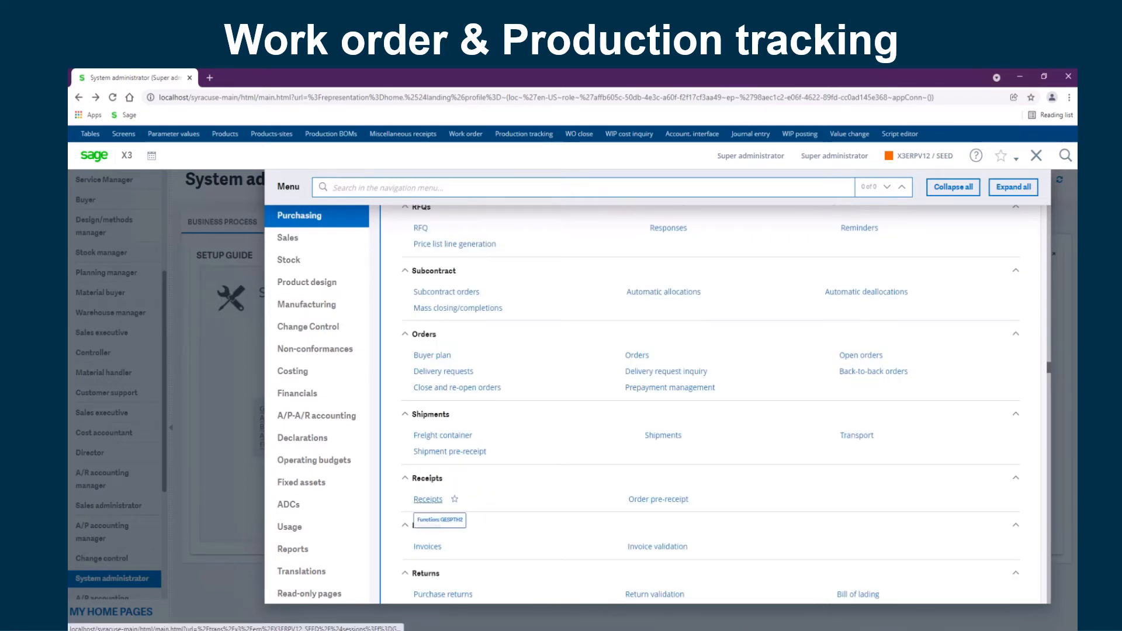
{"action": "left_click", "coordinate": [428, 499]}
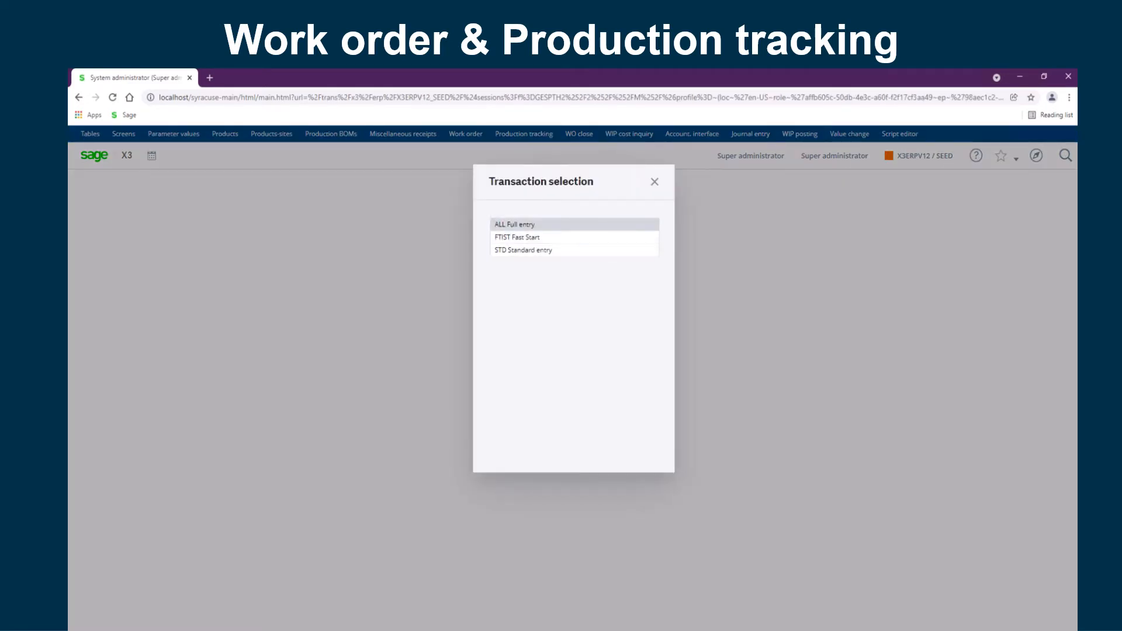
{"action": "left_click", "coordinate": [522, 224]}
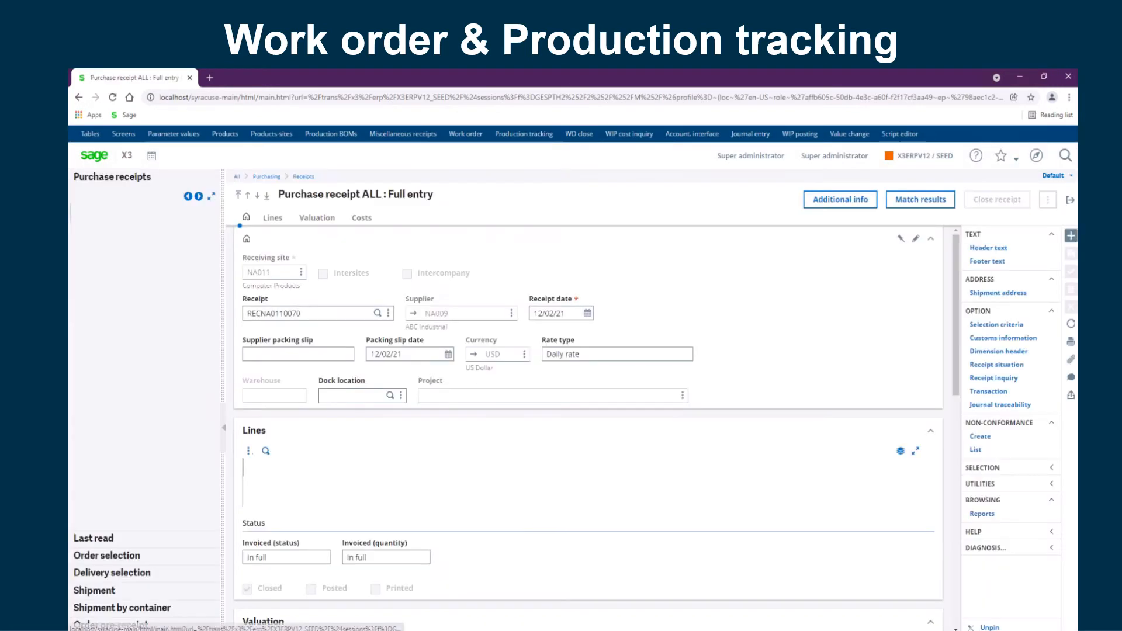
{"action": "left_click", "coordinate": [1071, 236]}
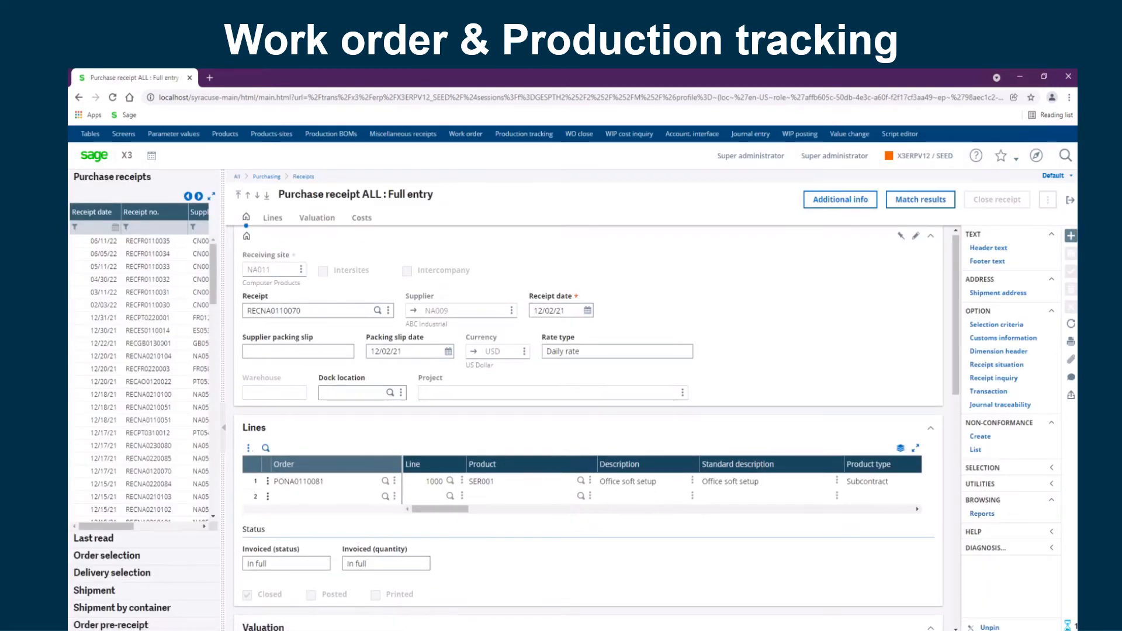
Set the new receipt's receiving site to NA011 and its supplier to NA009
{"action": "type", "text": "NA011"}
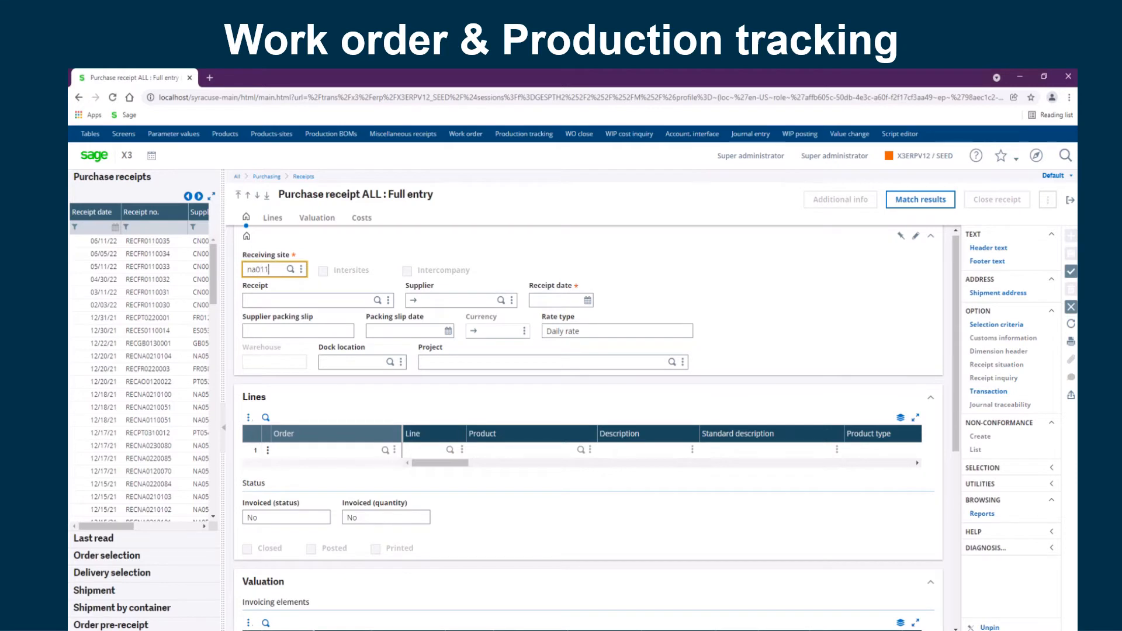
{"action": "key", "text": "Tab"}
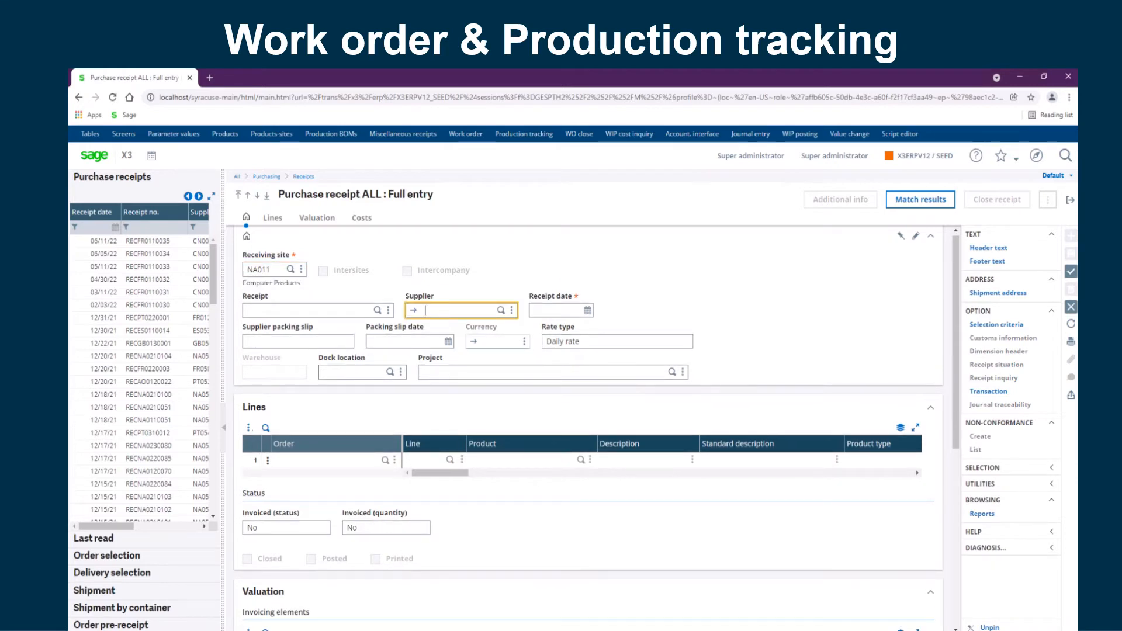
{"action": "type", "text": "na009"}
{"action": "key", "text": "Tab"}
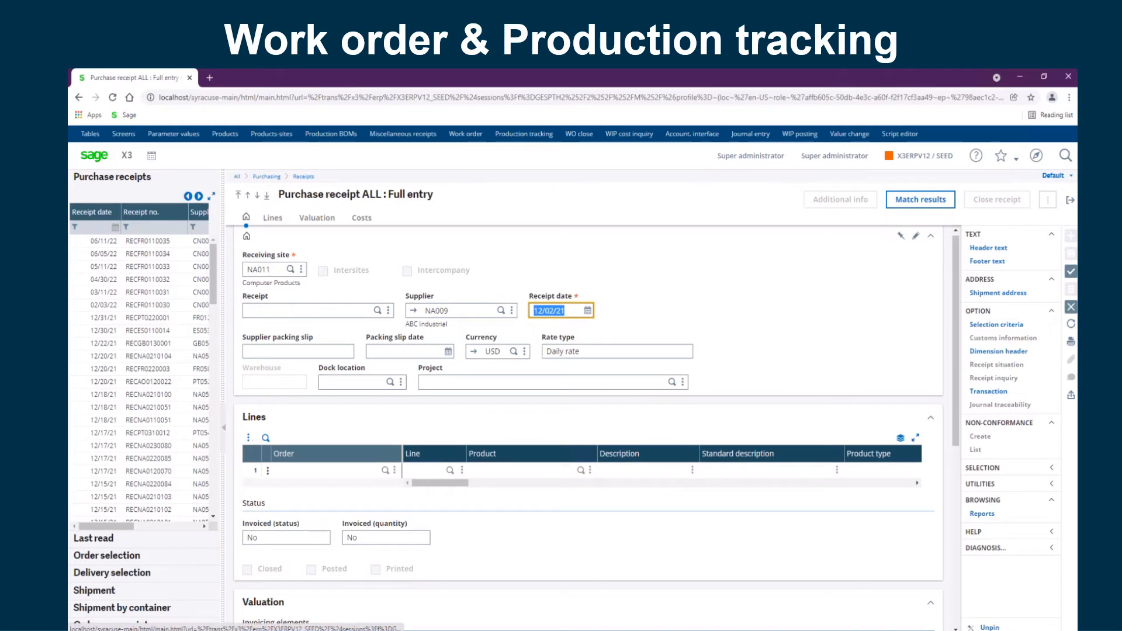
Add the subcontract purchase order dated 12/02/2021 with its SER001 line to the receipt, and create the receipt
{"action": "left_click", "coordinate": [107, 556]}
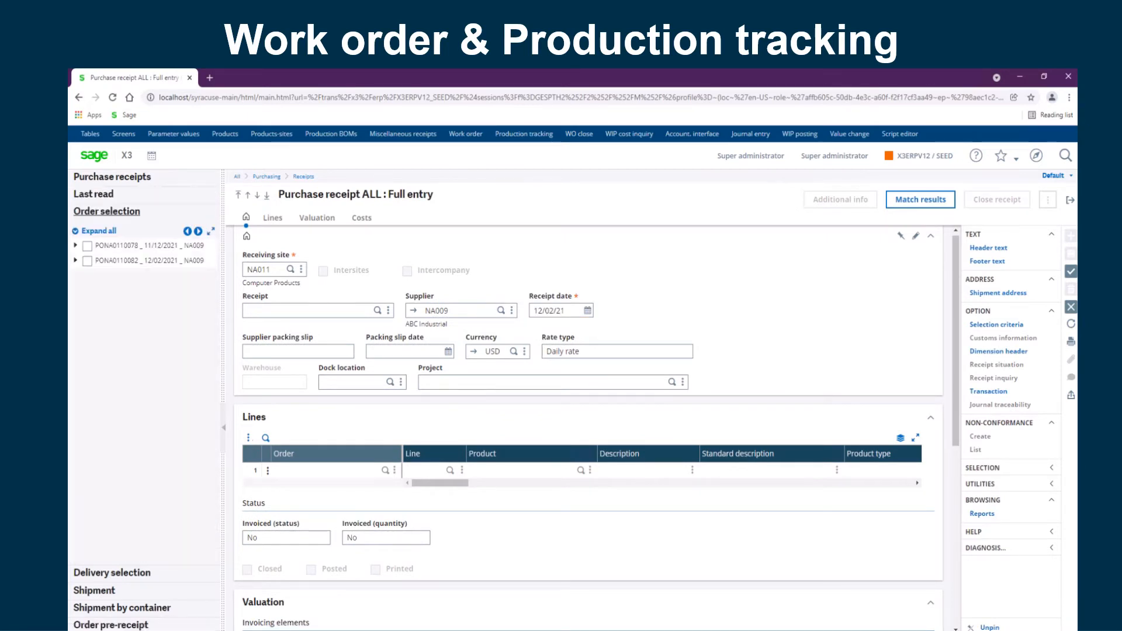
{"action": "left_click", "coordinate": [87, 260]}
{"action": "scroll", "coordinate": [596, 427], "scroll_direction": "down", "scroll_amount": 2}
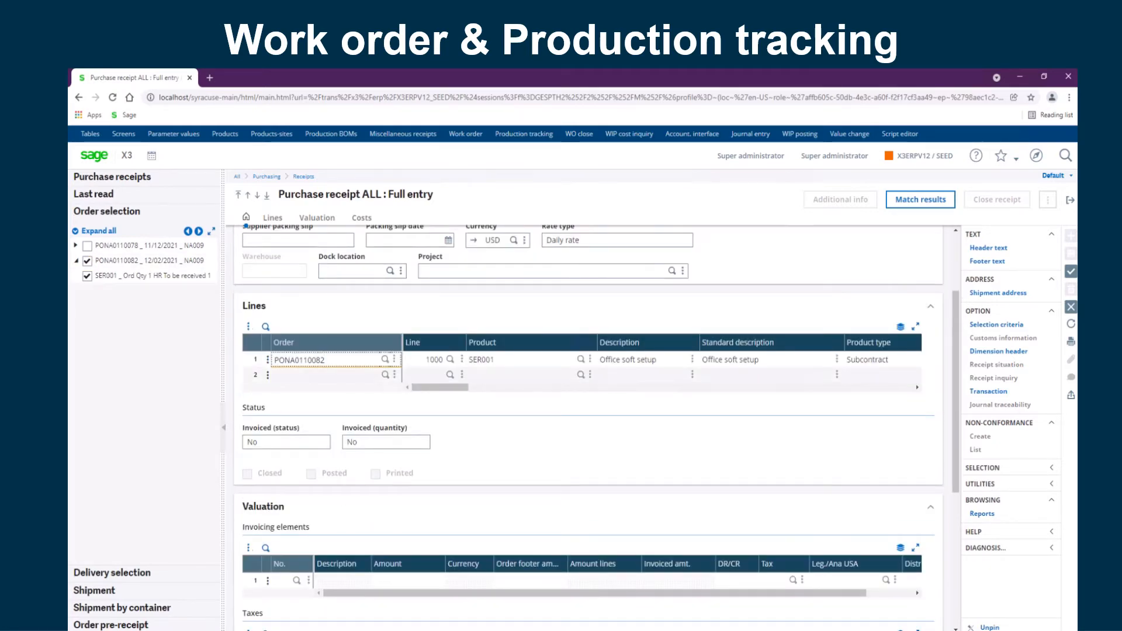
{"action": "scroll", "coordinate": [584, 426], "scroll_direction": "down", "scroll_amount": 3}
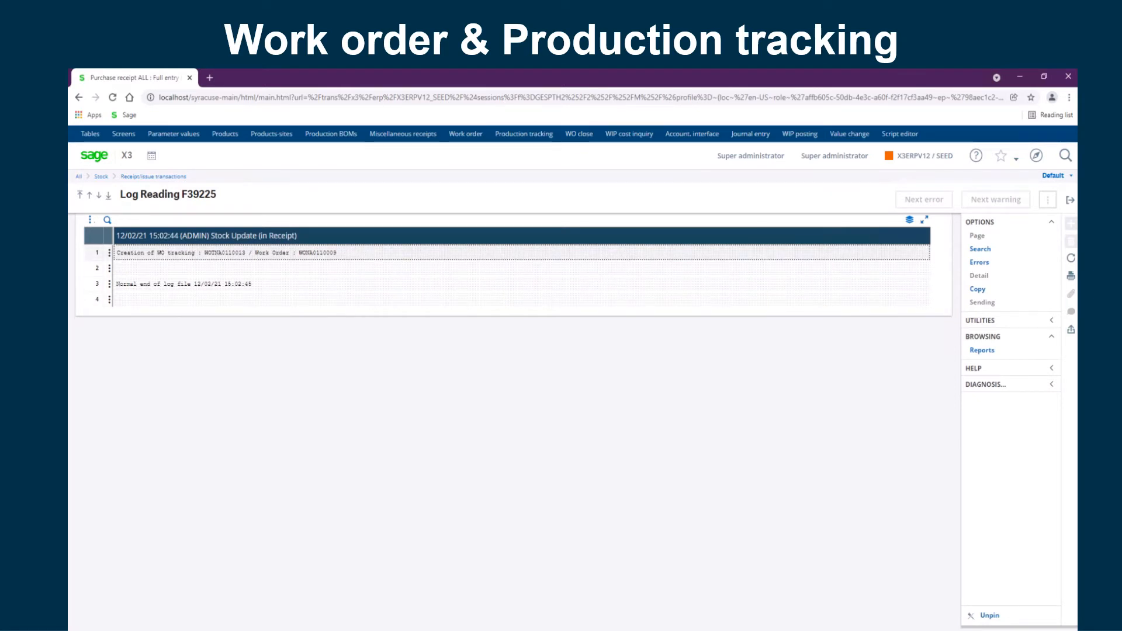
Copy the work order tracking number from the stock update log, and close the log and the receipt
{"action": "double_click", "coordinate": [226, 253]}
{"action": "right_click", "coordinate": [224, 255]}
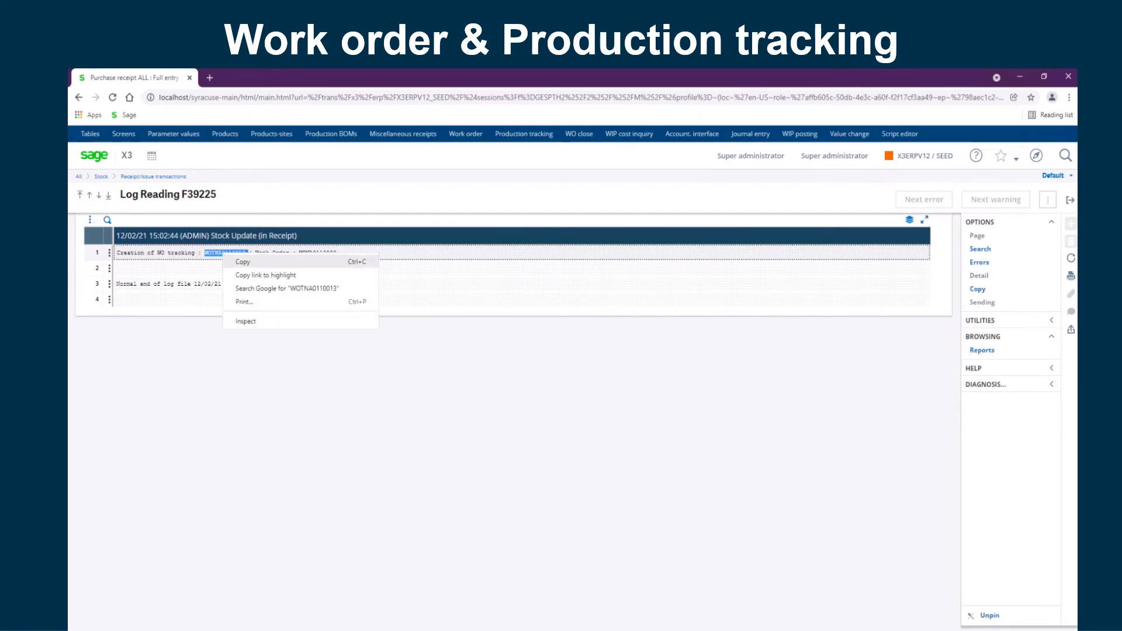
{"action": "left_click", "coordinate": [243, 262]}
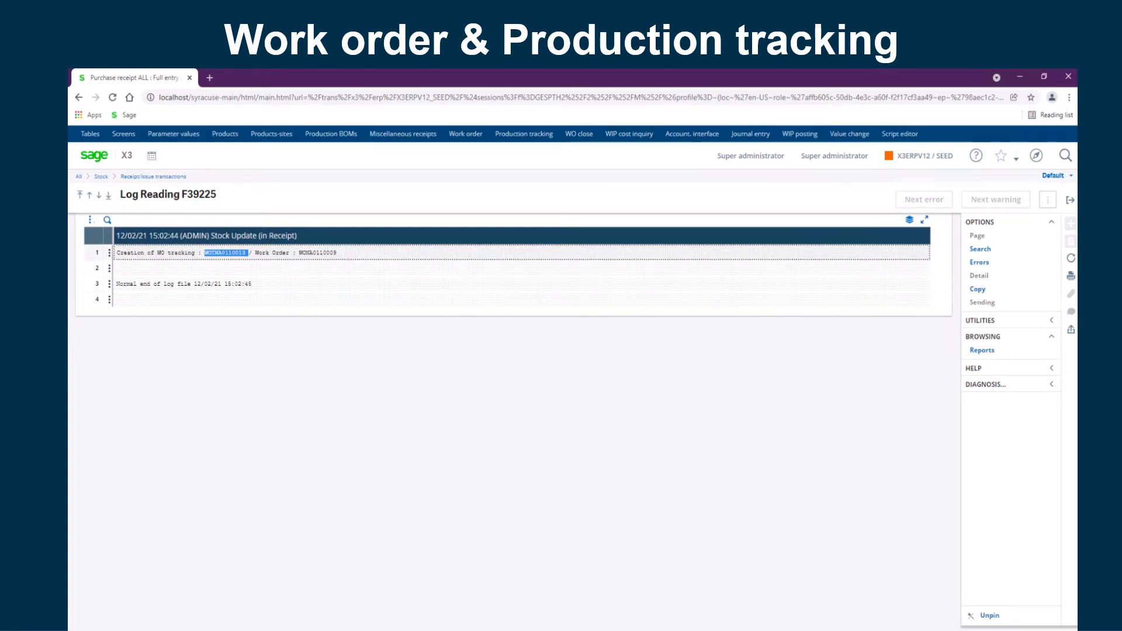
{"action": "left_click", "coordinate": [1070, 200]}
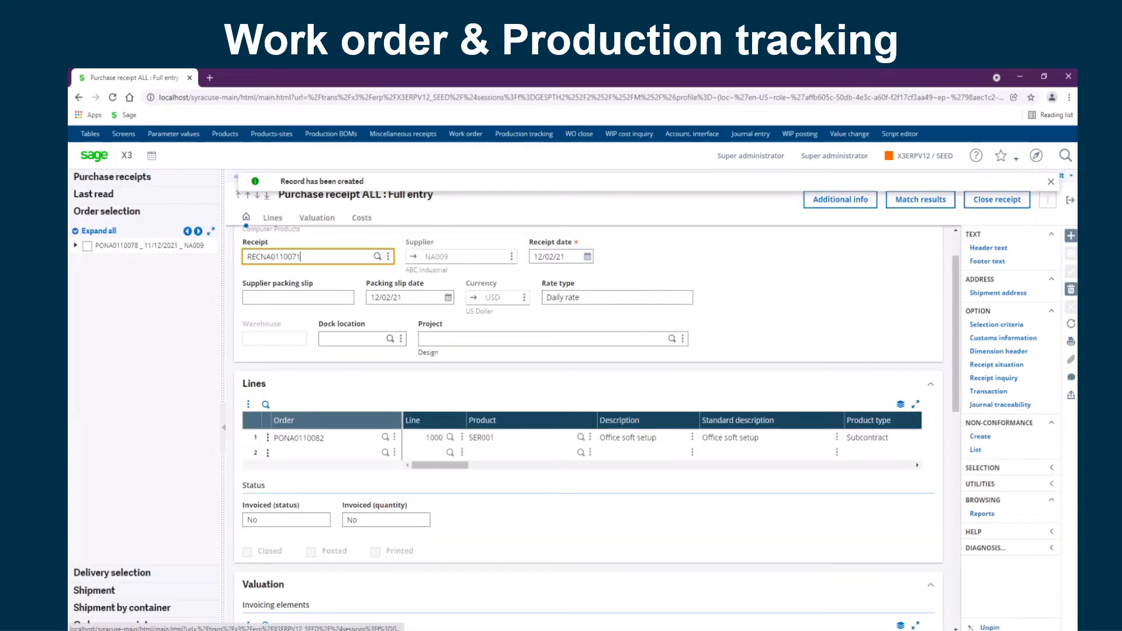
{"action": "left_click", "coordinate": [1070, 200]}
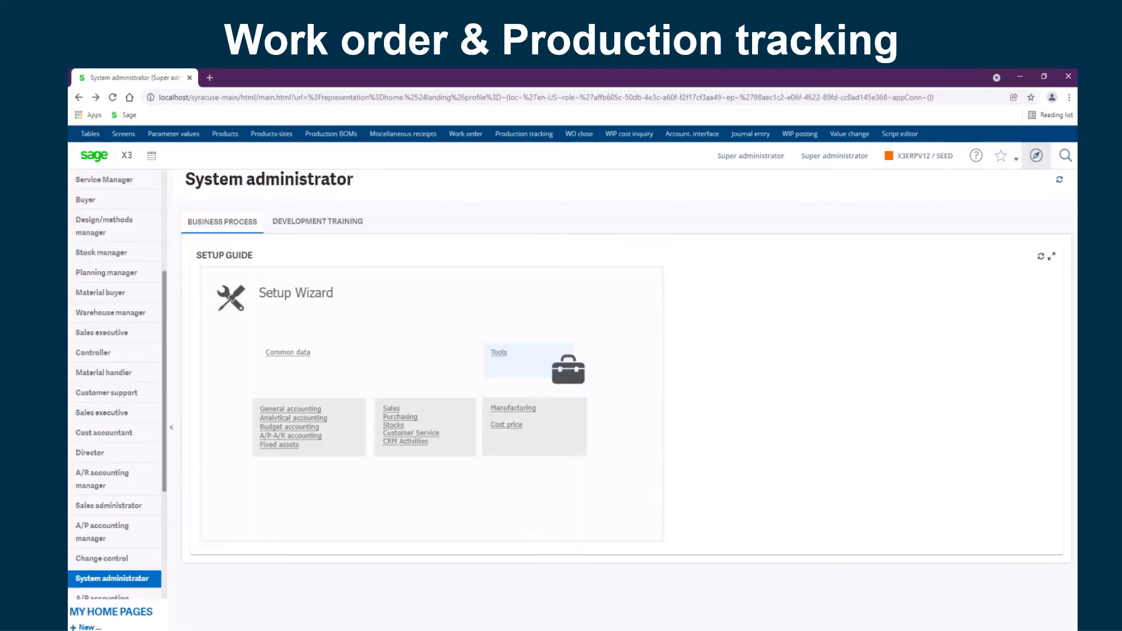
Open production tracking with the STD Complete tracking transaction
{"action": "left_click", "coordinate": [1036, 156]}
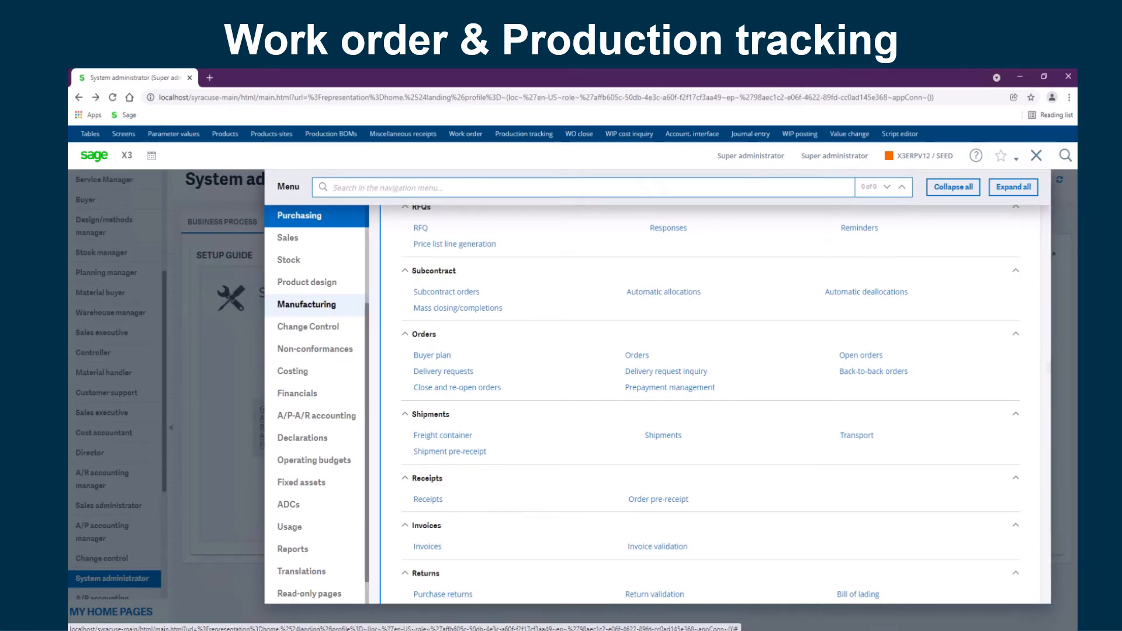
{"action": "left_click", "coordinate": [307, 305]}
{"action": "scroll", "coordinate": [711, 403], "scroll_direction": "down", "scroll_amount": 6}
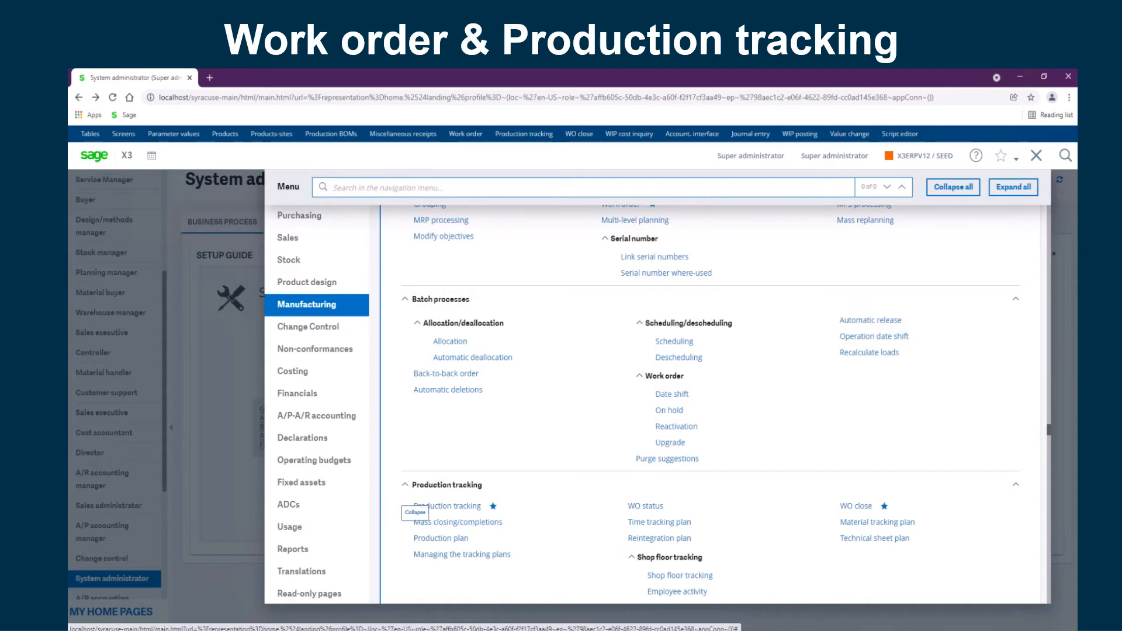
{"action": "left_click", "coordinate": [433, 506]}
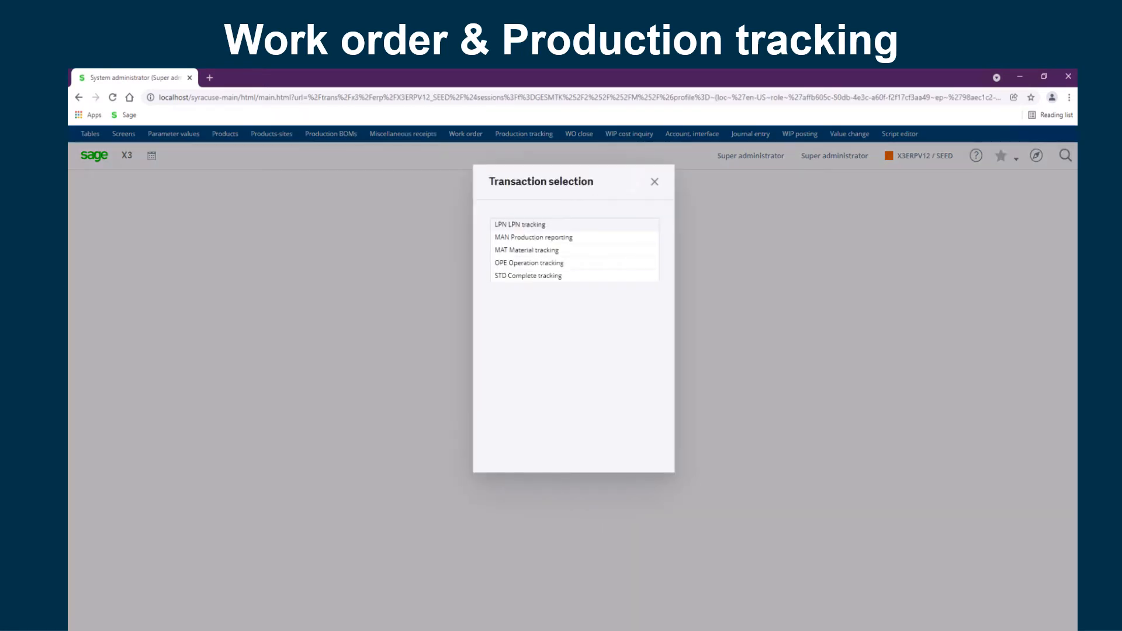
{"action": "left_click", "coordinate": [528, 276]}
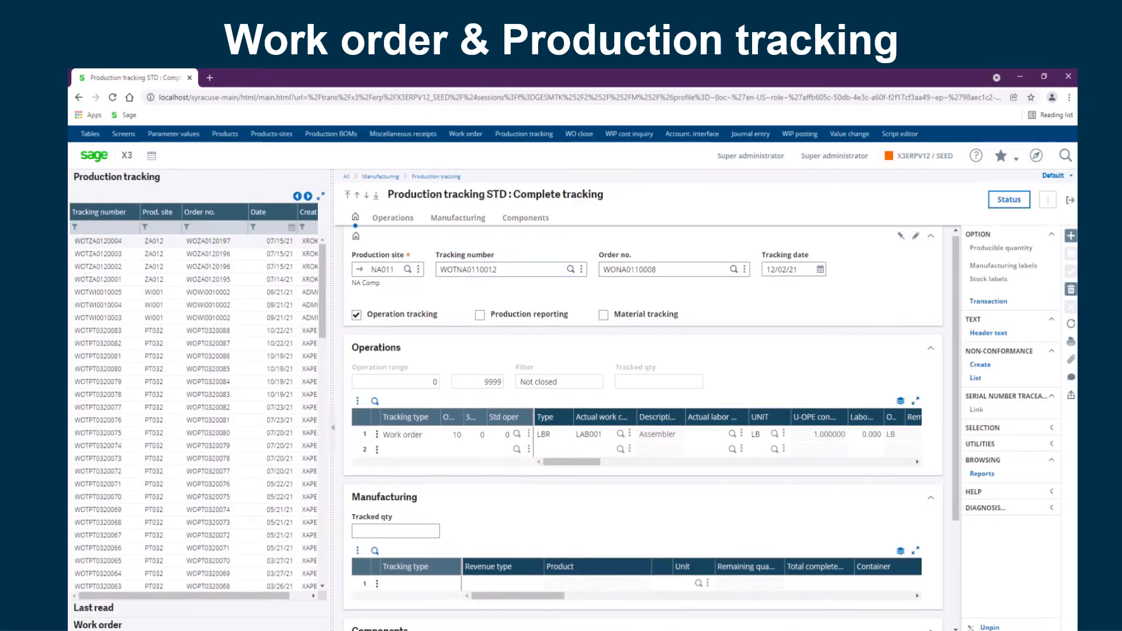
Filter the trackings by the copied tracking number, open the record, and check its operation, manufacturing and component lines
{"action": "left_click", "coordinate": [109, 228]}
{"action": "key", "text": "ctrl+v"}
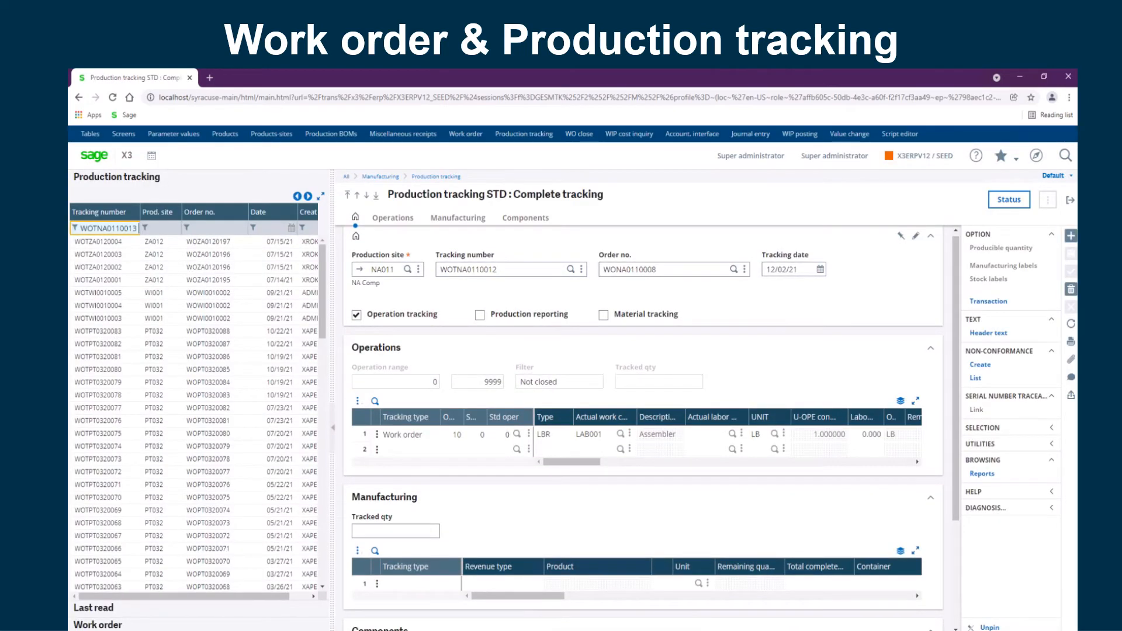
{"action": "key", "text": "Return"}
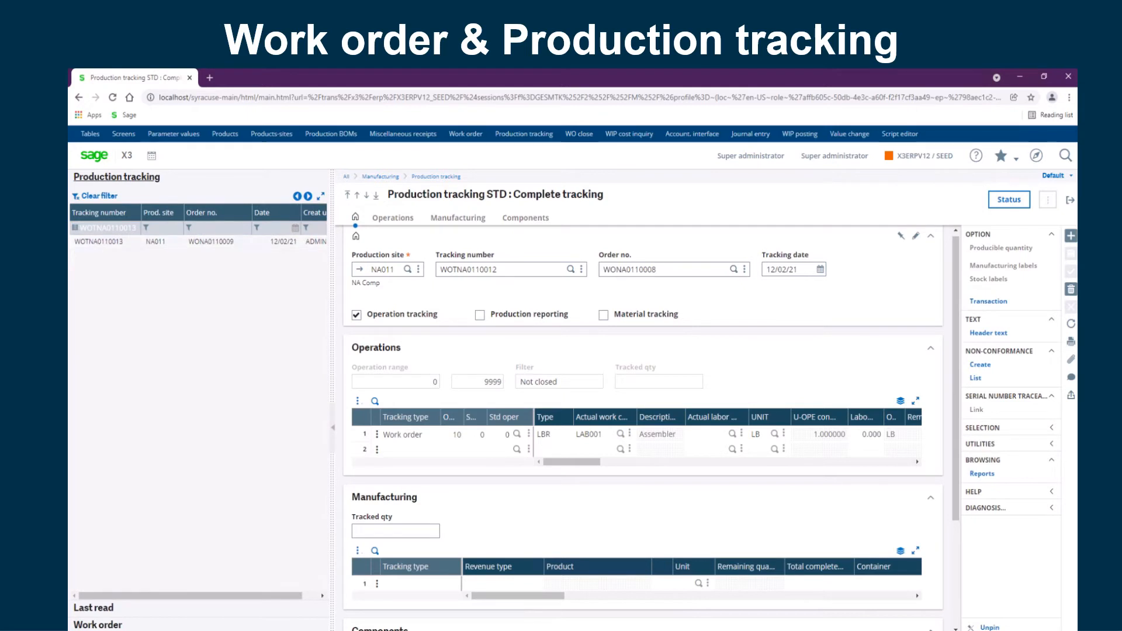
{"action": "left_click", "coordinate": [99, 241]}
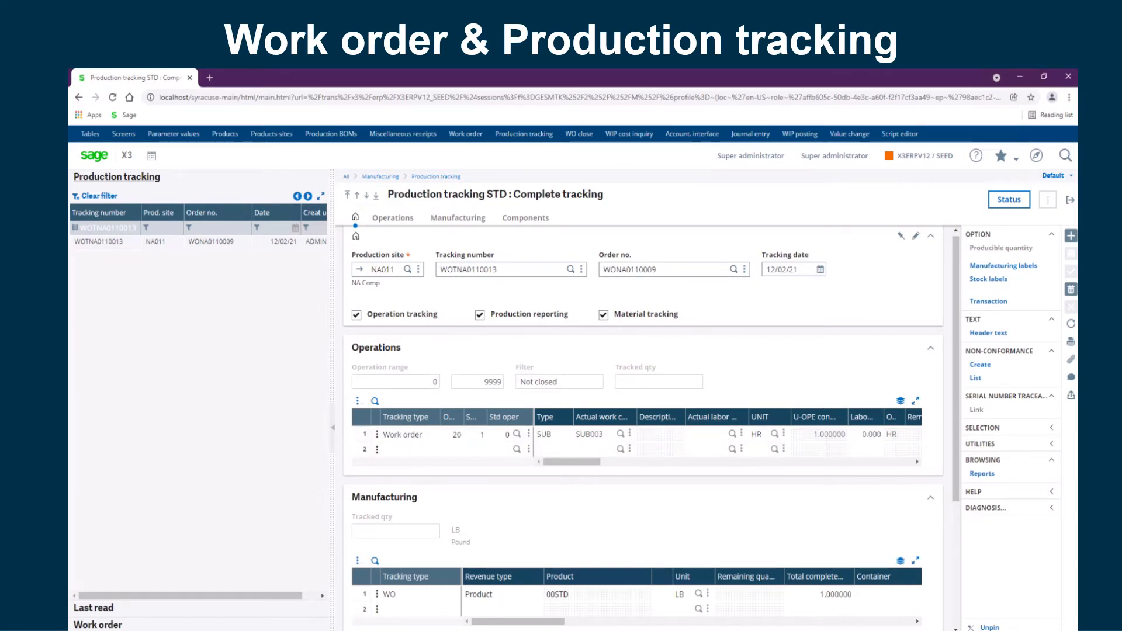
{"action": "scroll", "coordinate": [643, 429], "scroll_direction": "down", "scroll_amount": 3}
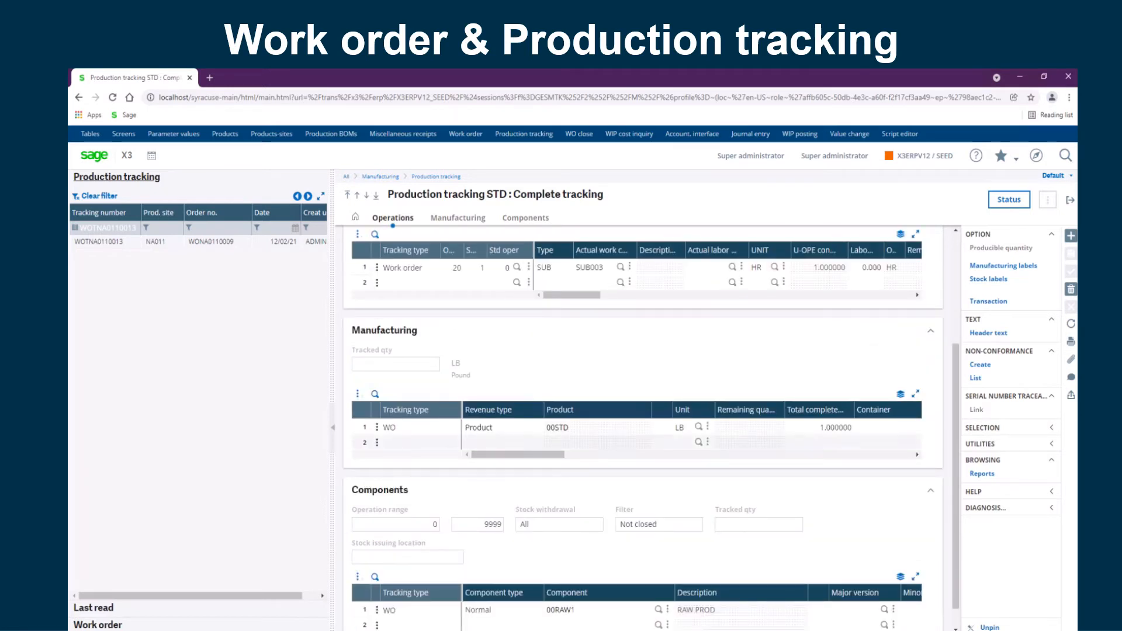
{"action": "scroll", "coordinate": [643, 429], "scroll_direction": "down", "scroll_amount": 1}
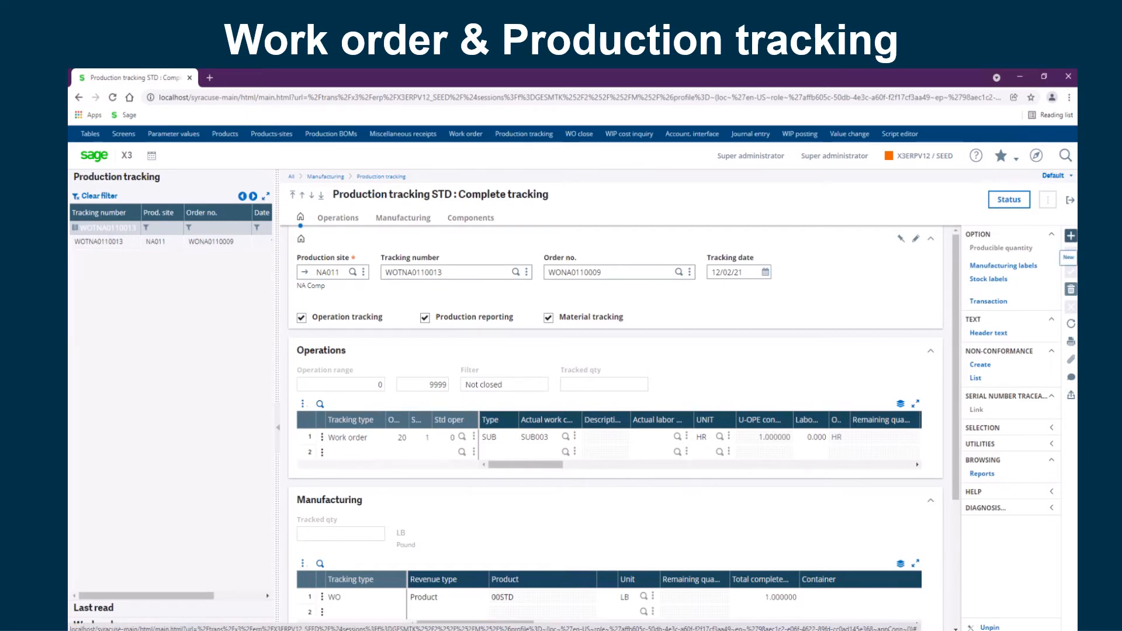
Start a new production tracking for site NA011 and select the in-progress 00STD work order for it
{"action": "left_click", "coordinate": [1071, 237]}
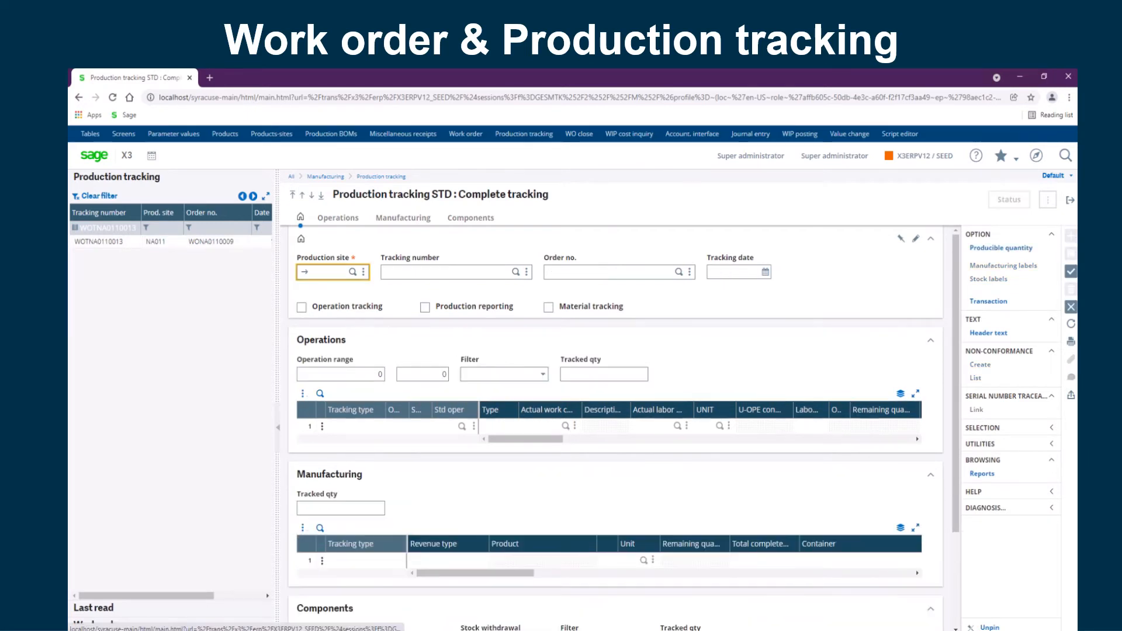
{"action": "type", "text": "na011"}
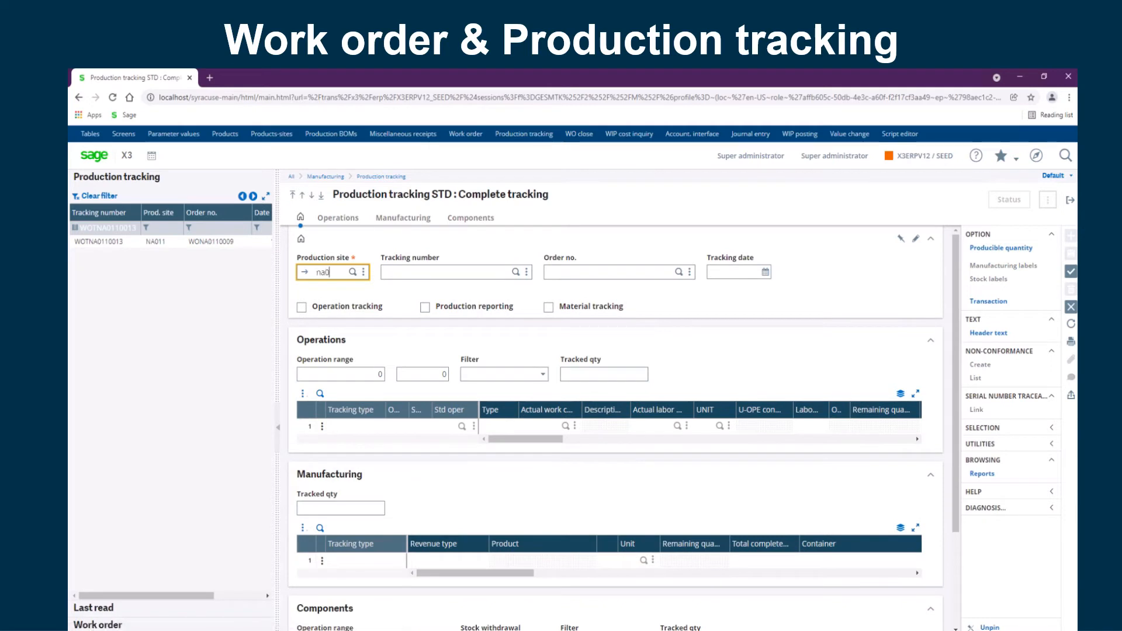
{"action": "key", "text": "Tab"}
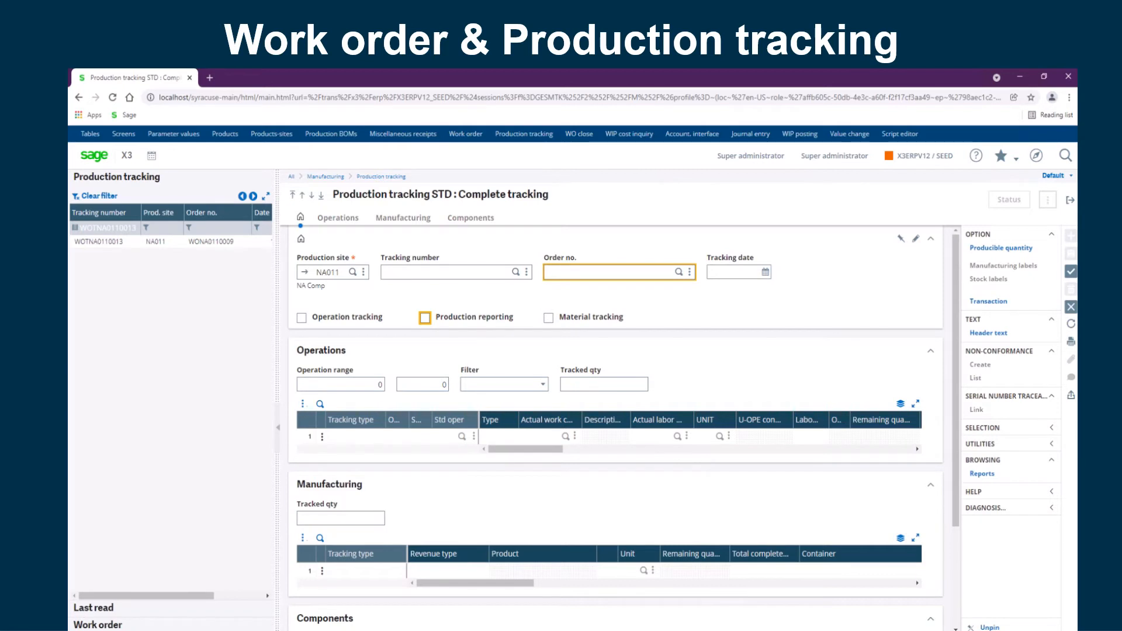
{"action": "left_click", "coordinate": [98, 625]}
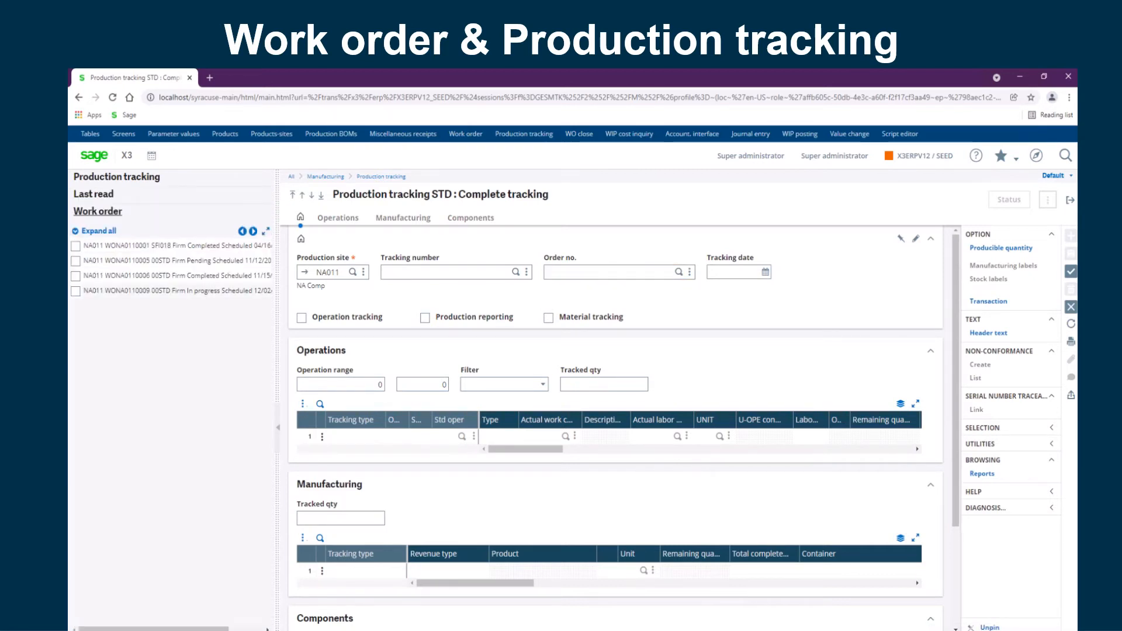
{"action": "left_click", "coordinate": [76, 290]}
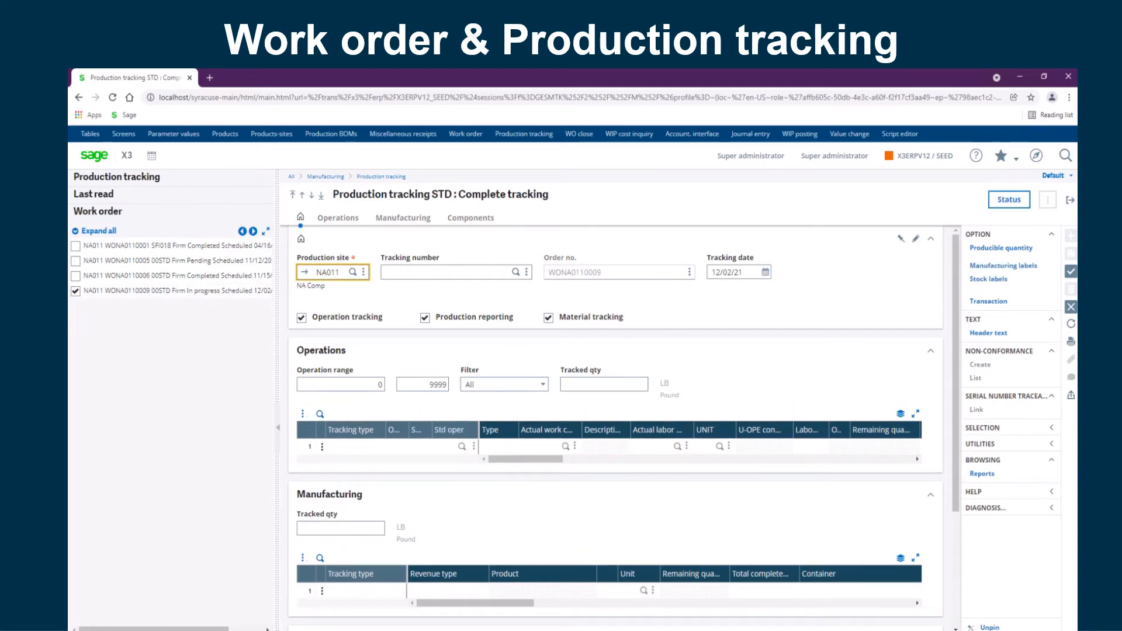
Exclude production reporting and material tracking, check operation 10's times, and create the operation tracking
{"action": "left_click", "coordinate": [425, 317]}
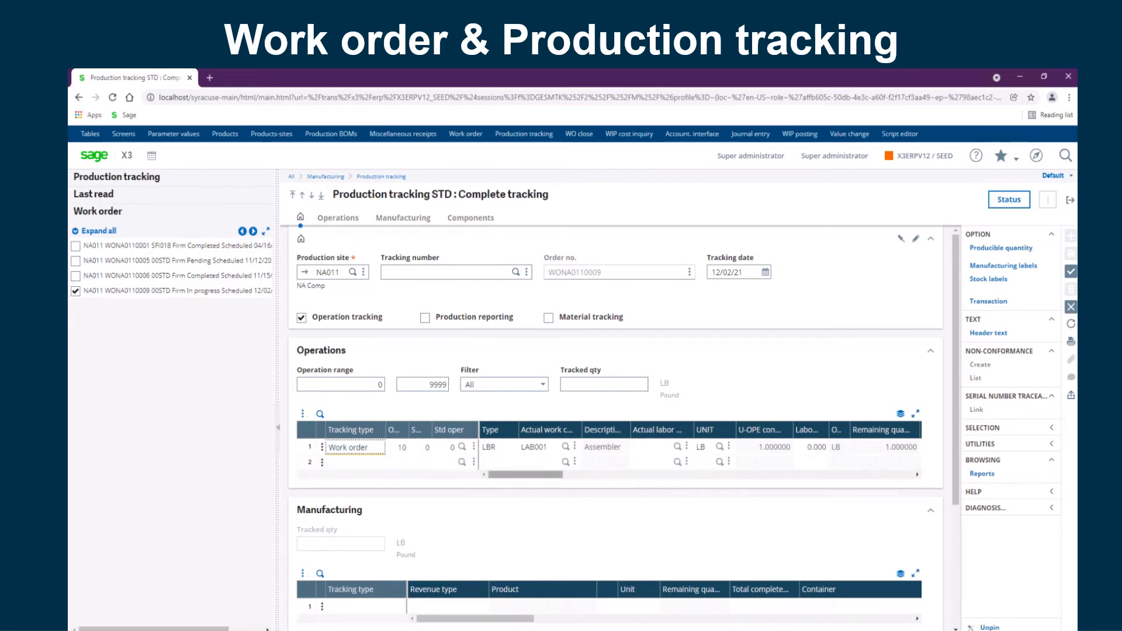
{"action": "left_click_drag", "start_coordinate": [526, 475], "coordinate": [614, 474]}
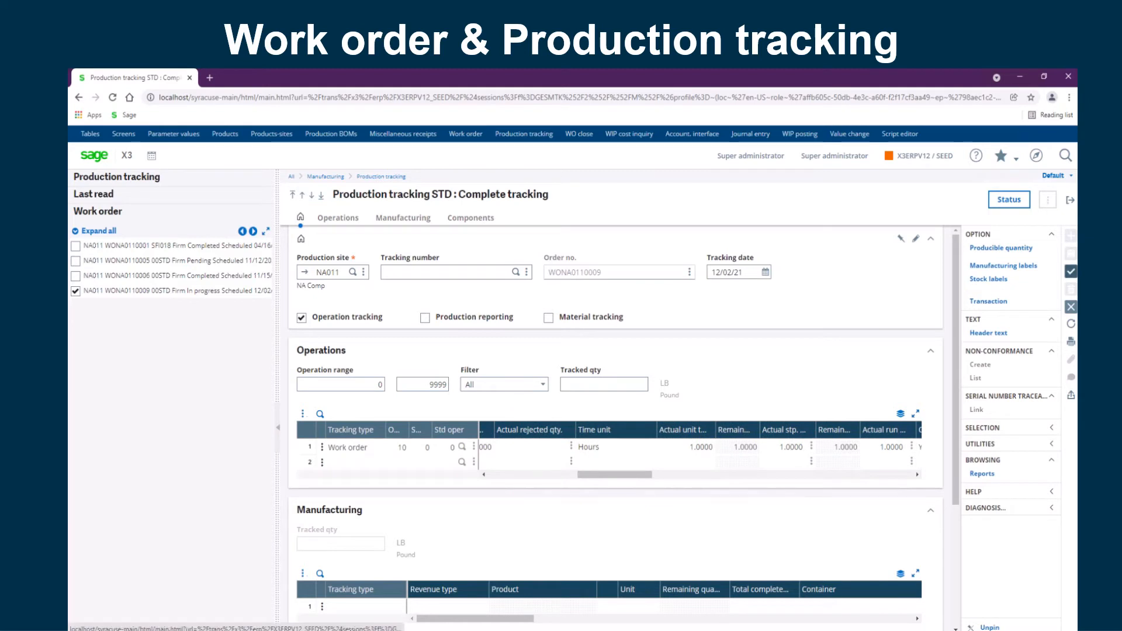
{"action": "left_click", "coordinate": [1071, 271]}
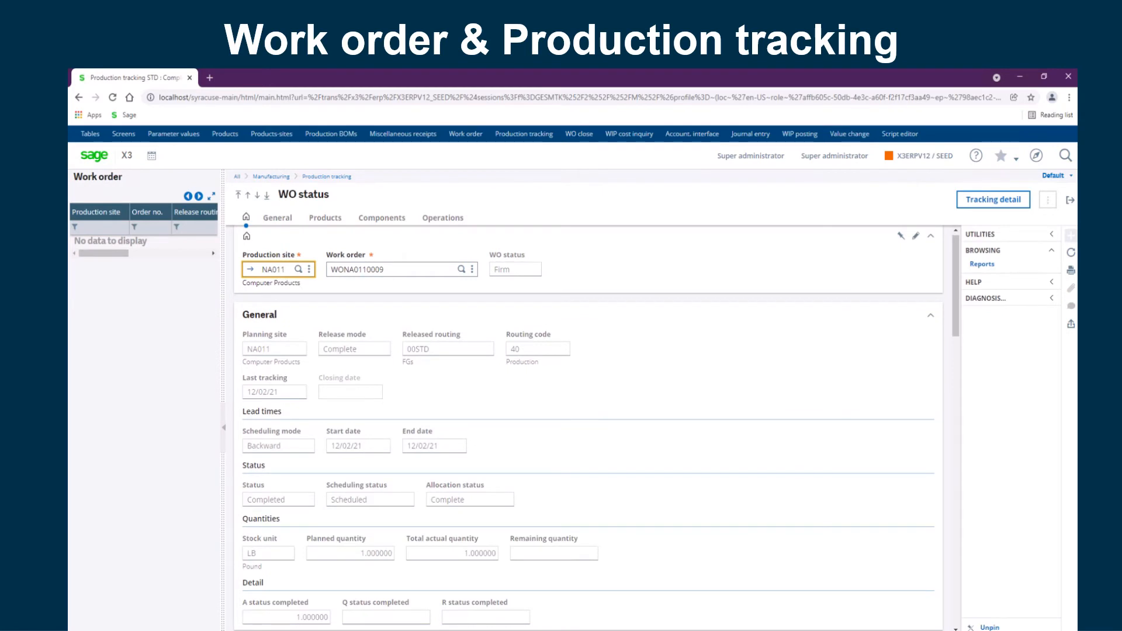
Examine the product, component and operation lines in WO status, comparing planned and completed quantities on the charts
{"action": "left_click", "coordinate": [325, 217]}
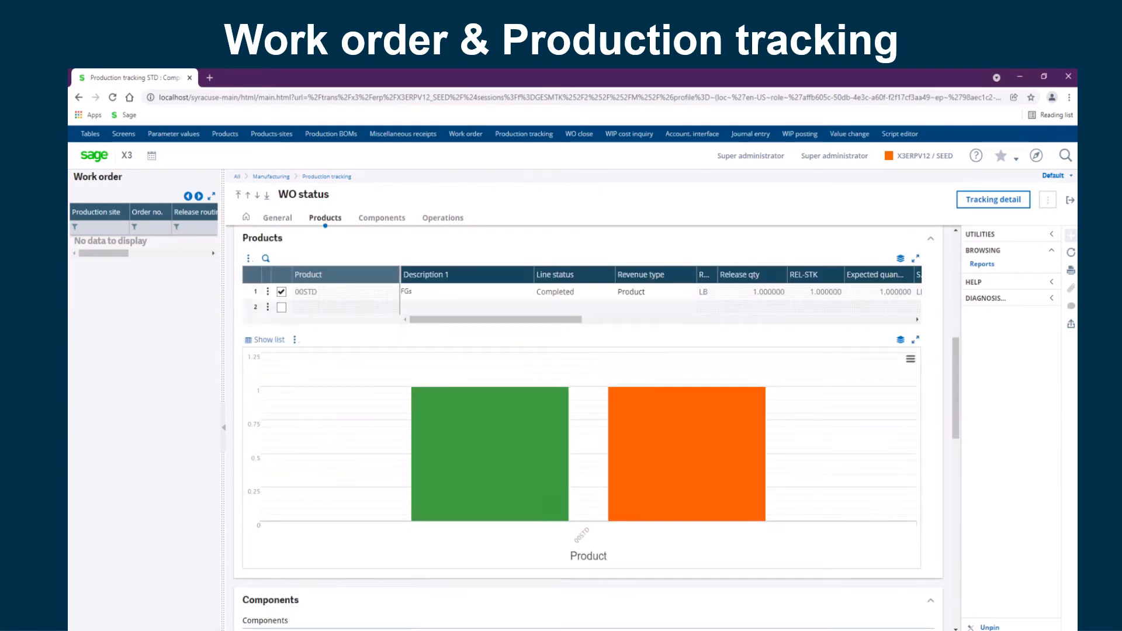
{"action": "mouse_move", "coordinate": [490, 444]}
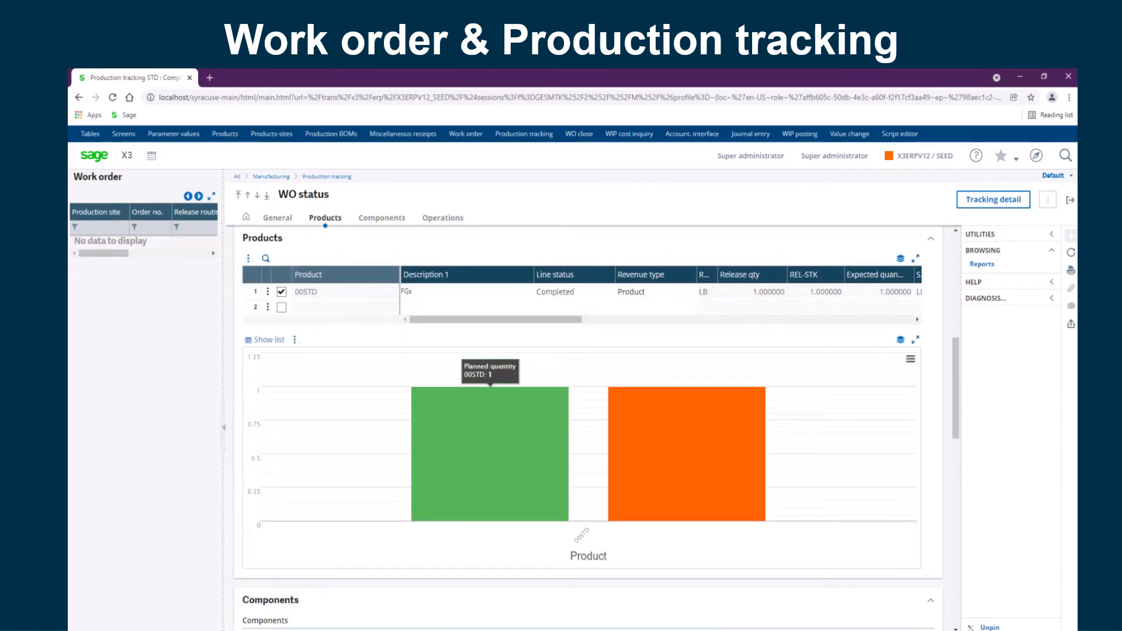
{"action": "mouse_move", "coordinate": [687, 444]}
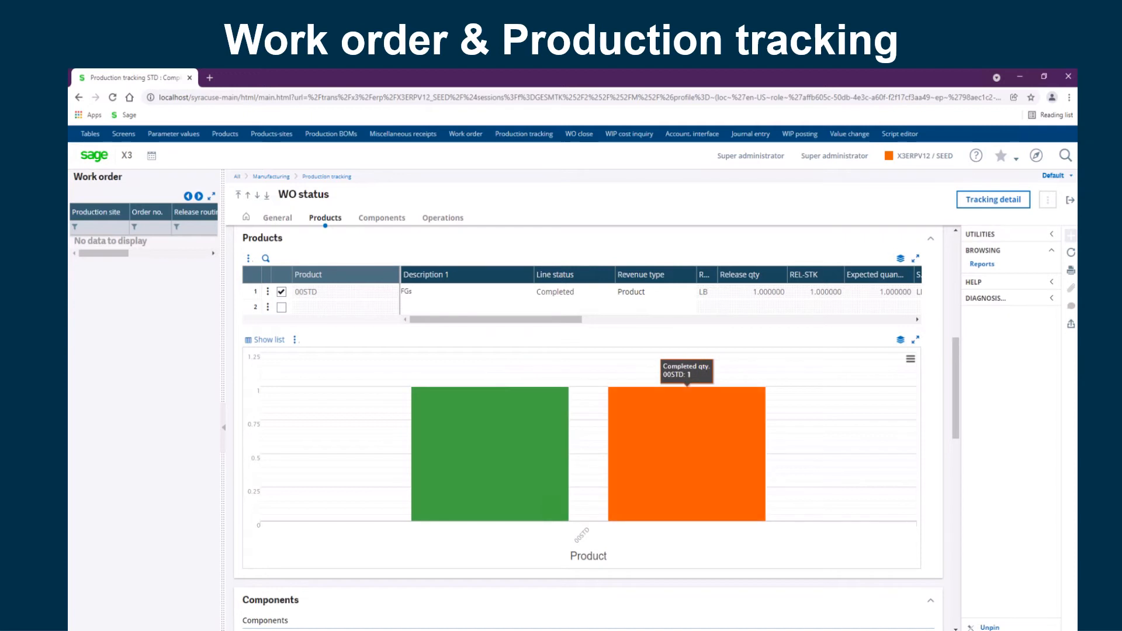
{"action": "left_click", "coordinate": [382, 217]}
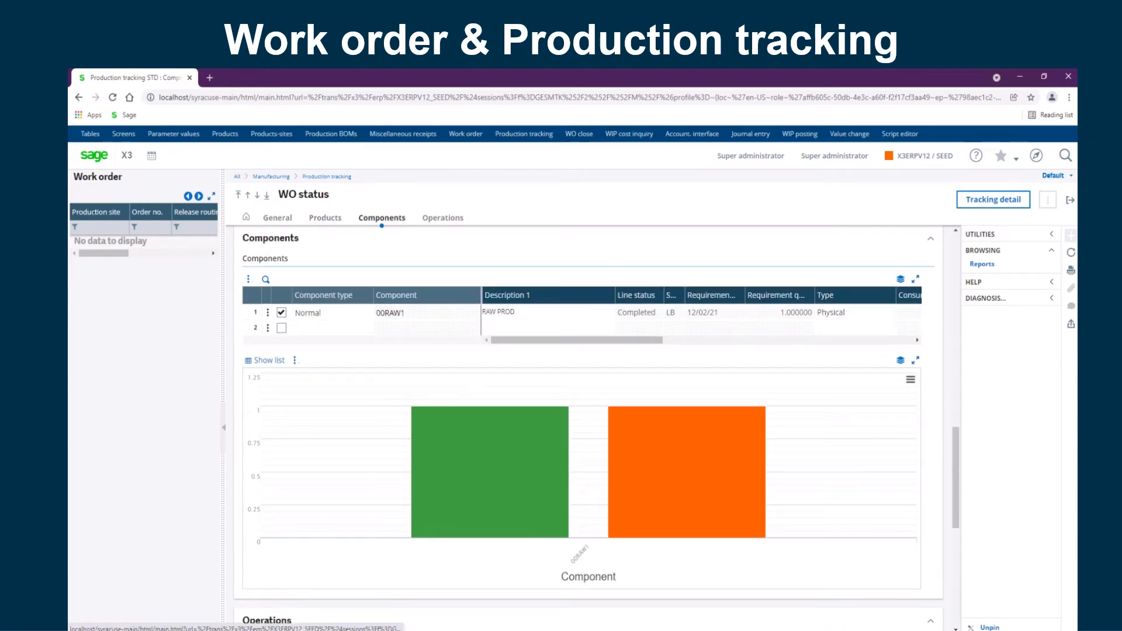
{"action": "mouse_move", "coordinate": [687, 444]}
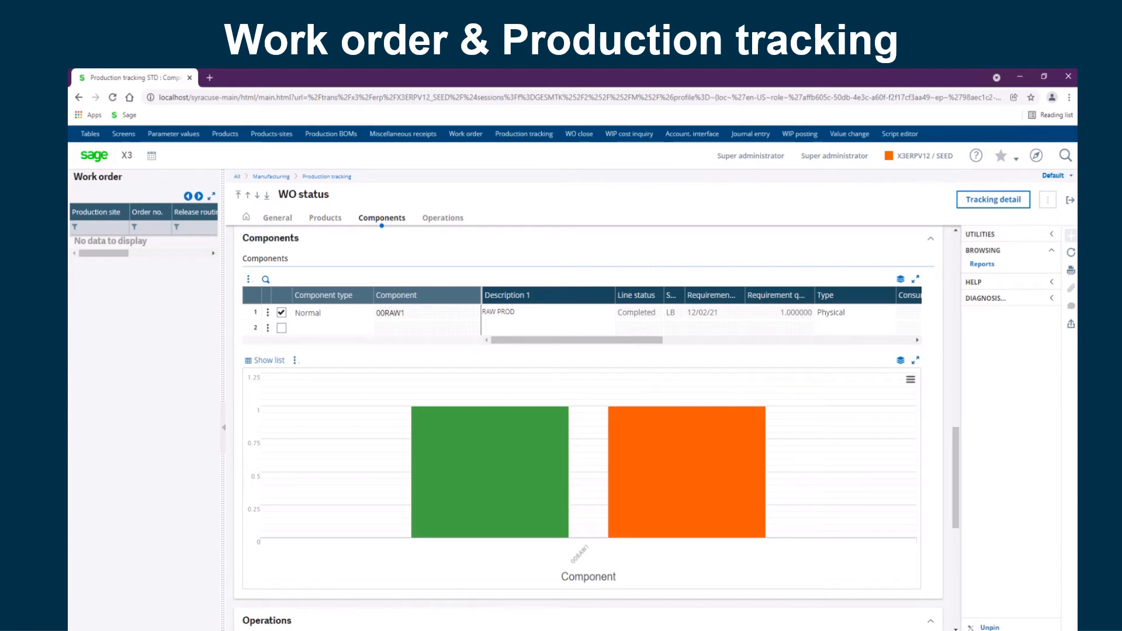
{"action": "left_click", "coordinate": [442, 218]}
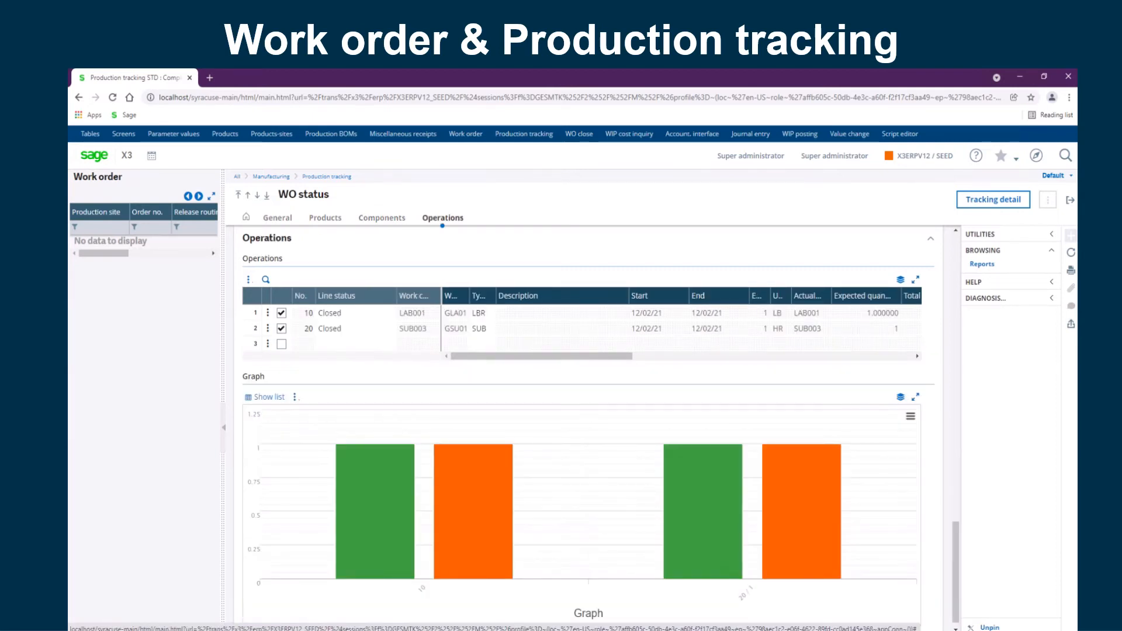
{"action": "mouse_move", "coordinate": [383, 476]}
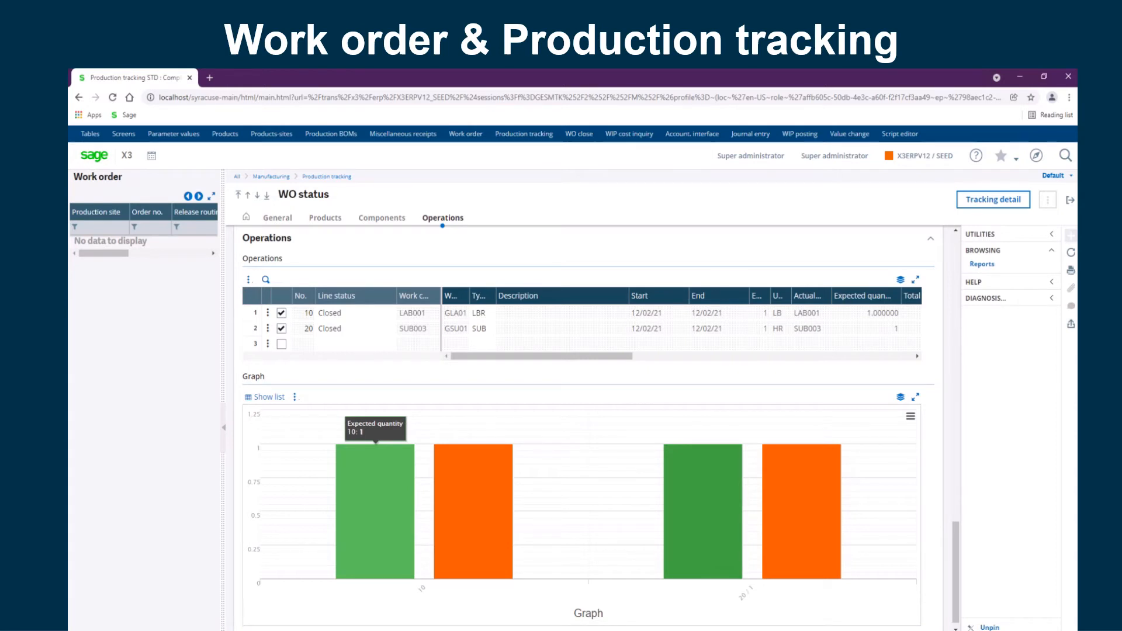
{"action": "mouse_move", "coordinate": [473, 476]}
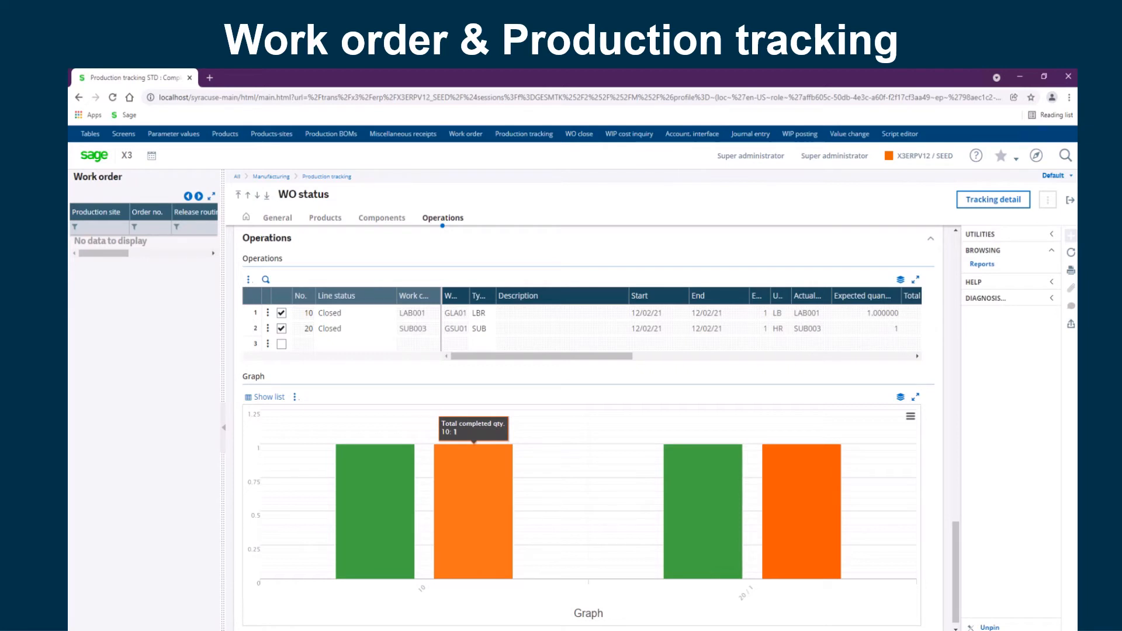
{"action": "mouse_move", "coordinate": [703, 476]}
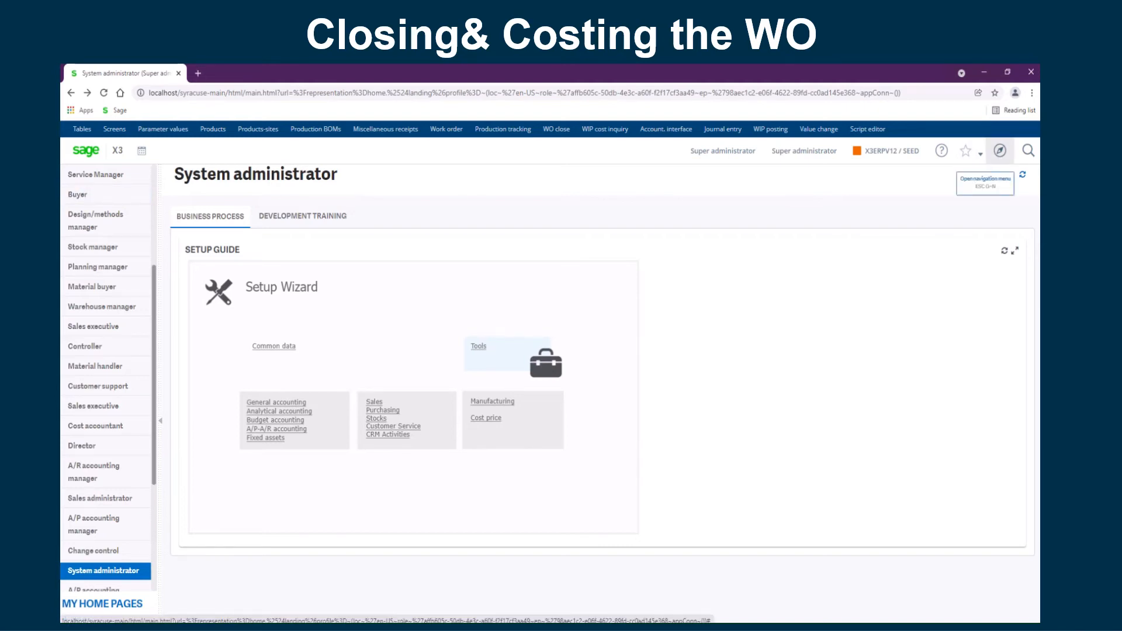
Open the WO close function and load the tracked 00STD work order at site NA011
{"action": "left_click", "coordinate": [999, 151]}
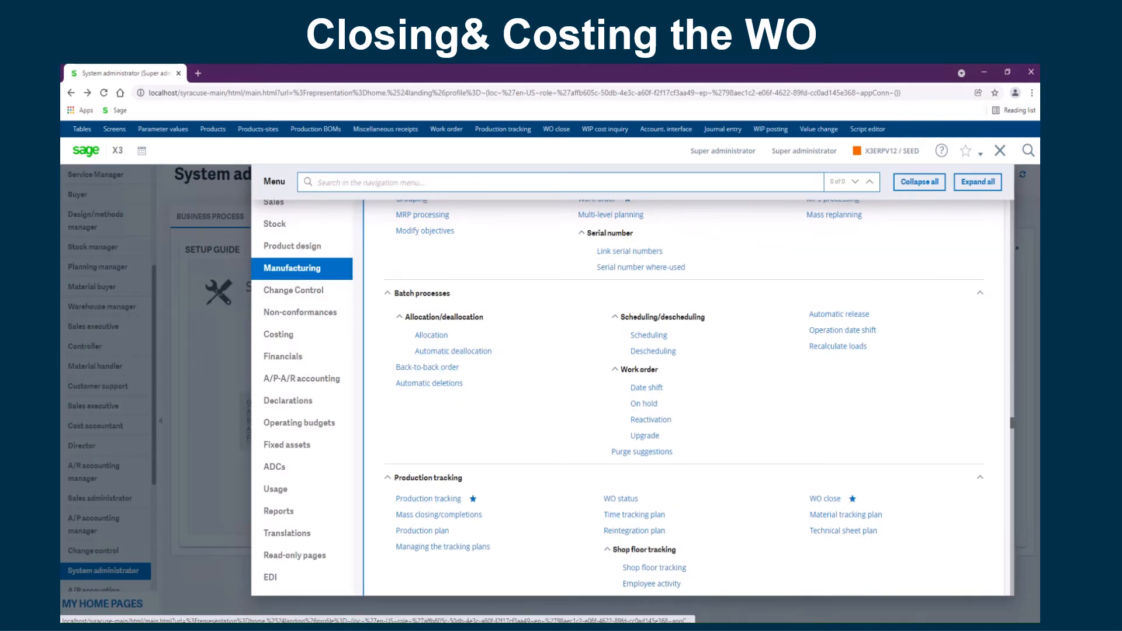
{"action": "left_click", "coordinate": [825, 499]}
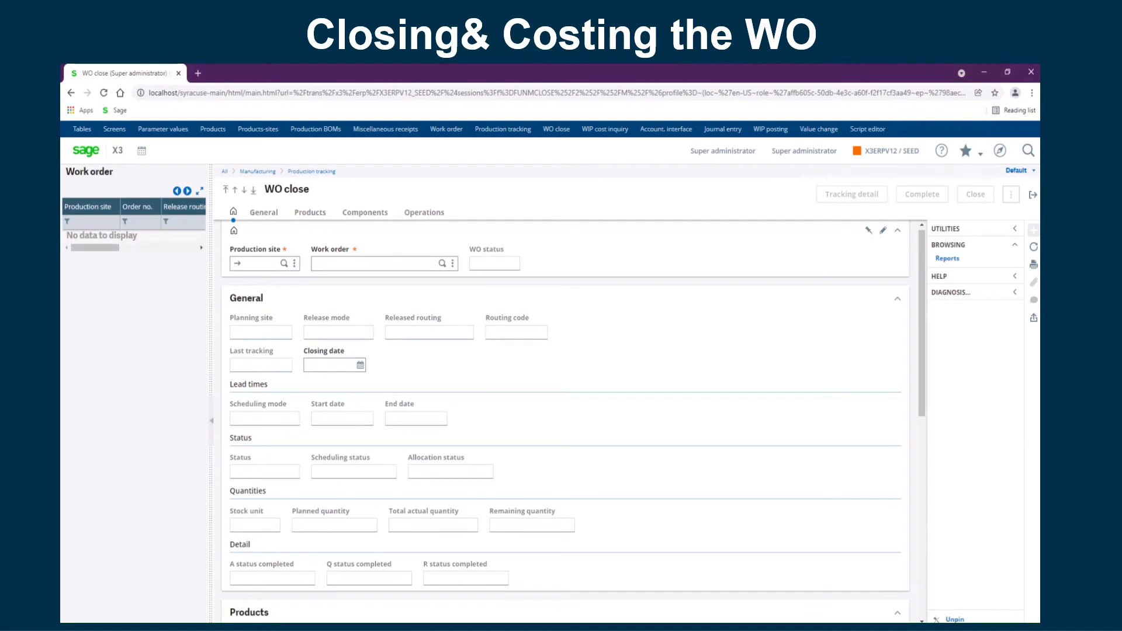
{"action": "type", "text": "na011"}
{"action": "key", "text": "Tab"}
{"action": "type", "text": "WONA0110009"}
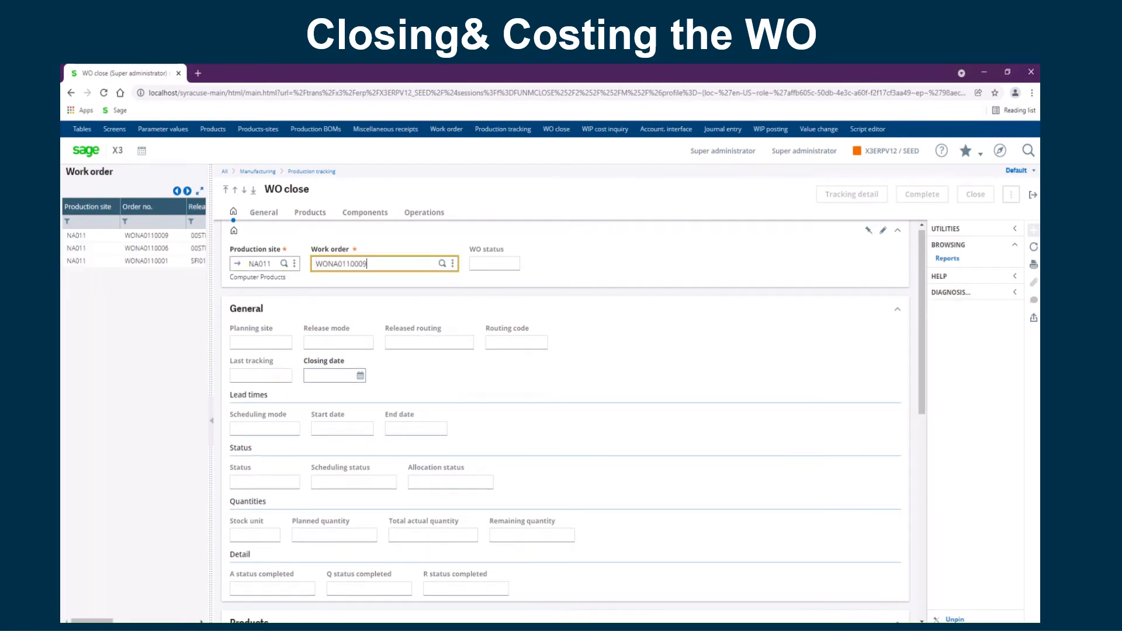
{"action": "key", "text": "Tab"}
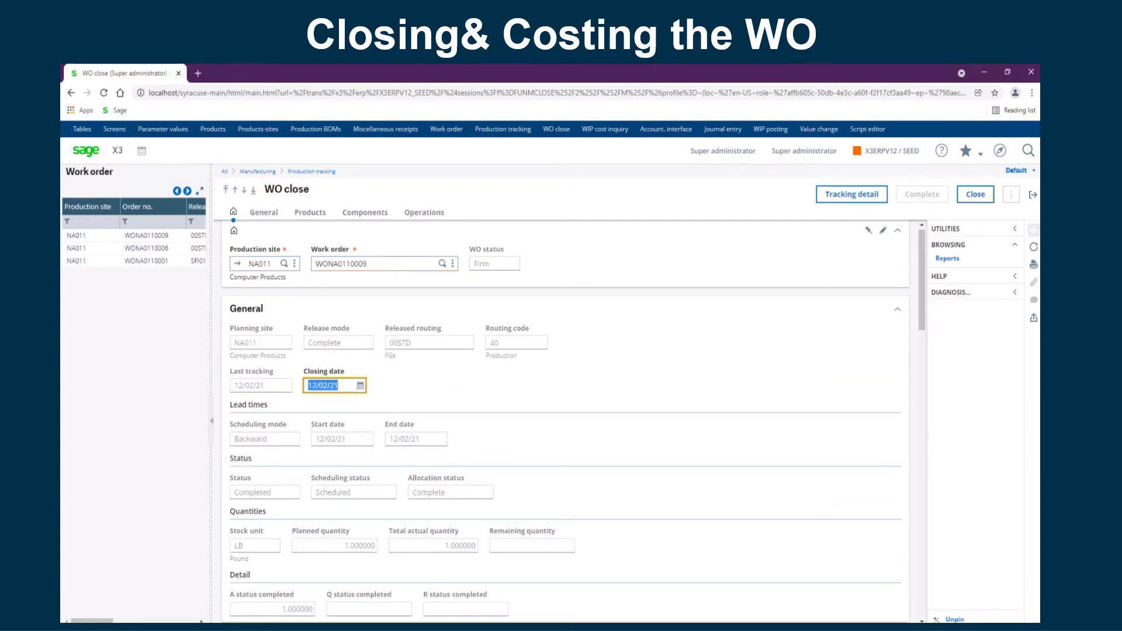
Check the work order's product, component and operation lines, and close the work order
{"action": "left_click", "coordinate": [309, 212]}
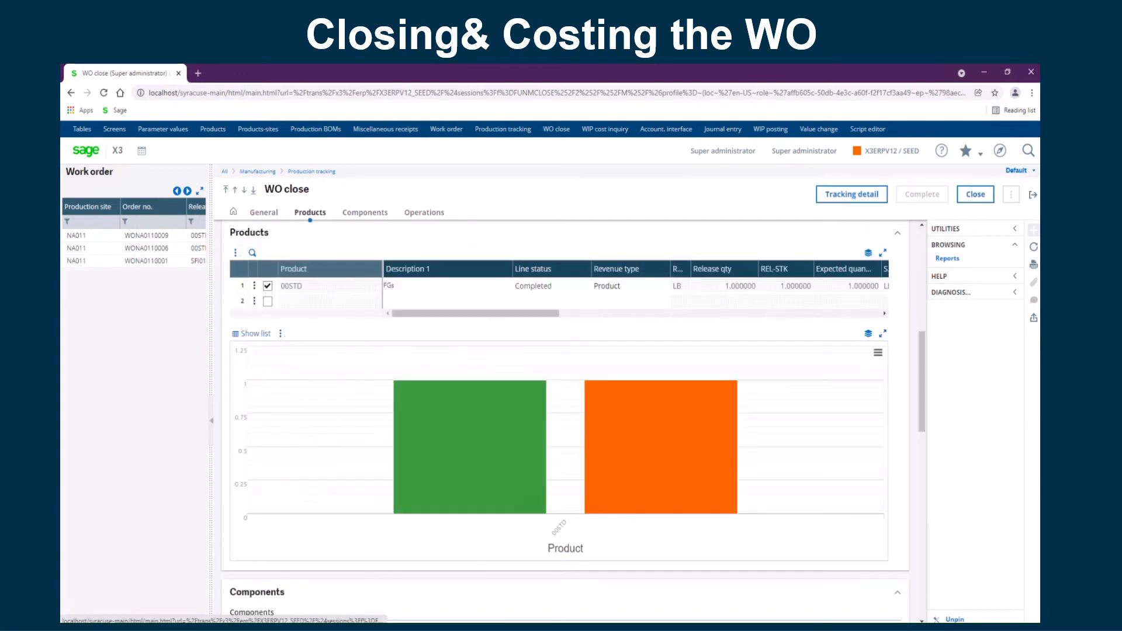
{"action": "left_click", "coordinate": [364, 213]}
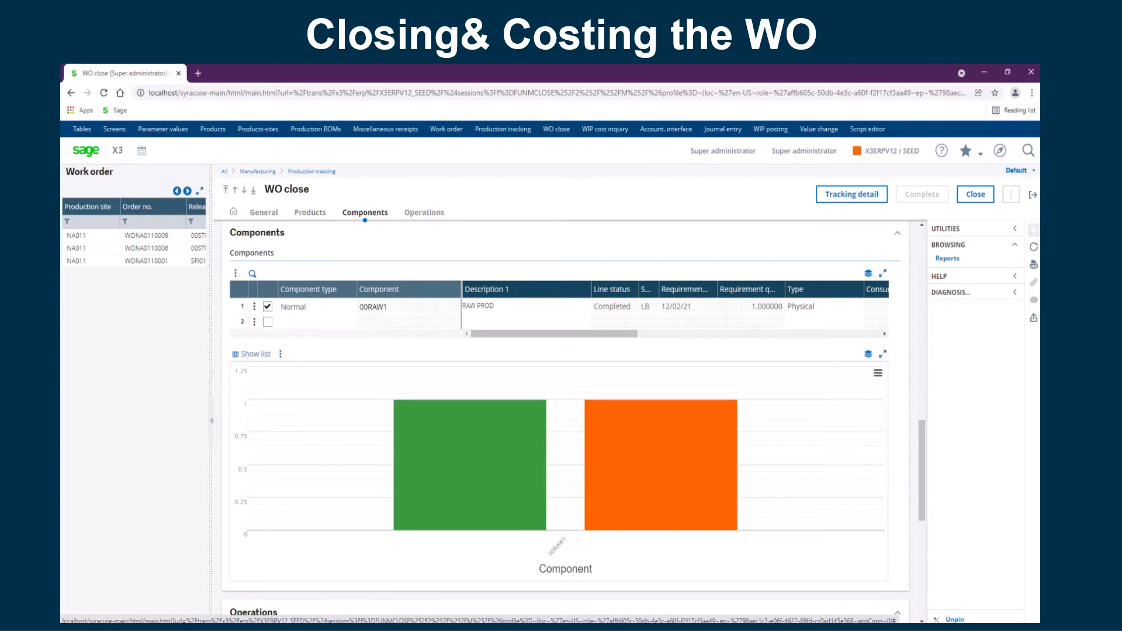
{"action": "left_click", "coordinate": [424, 213]}
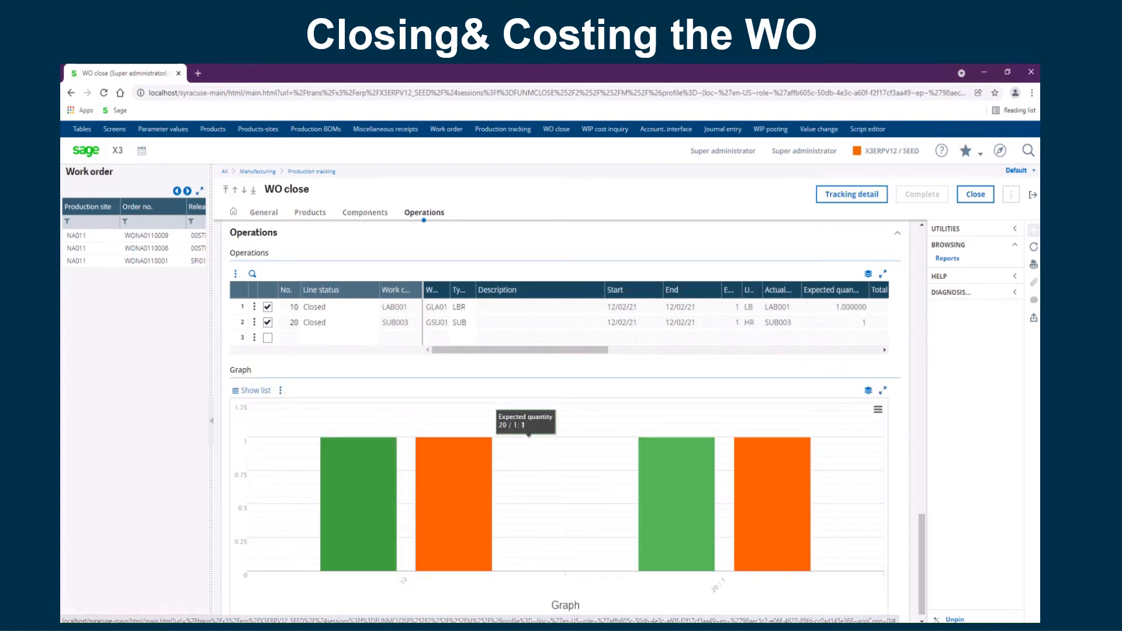
{"action": "left_click", "coordinate": [975, 194]}
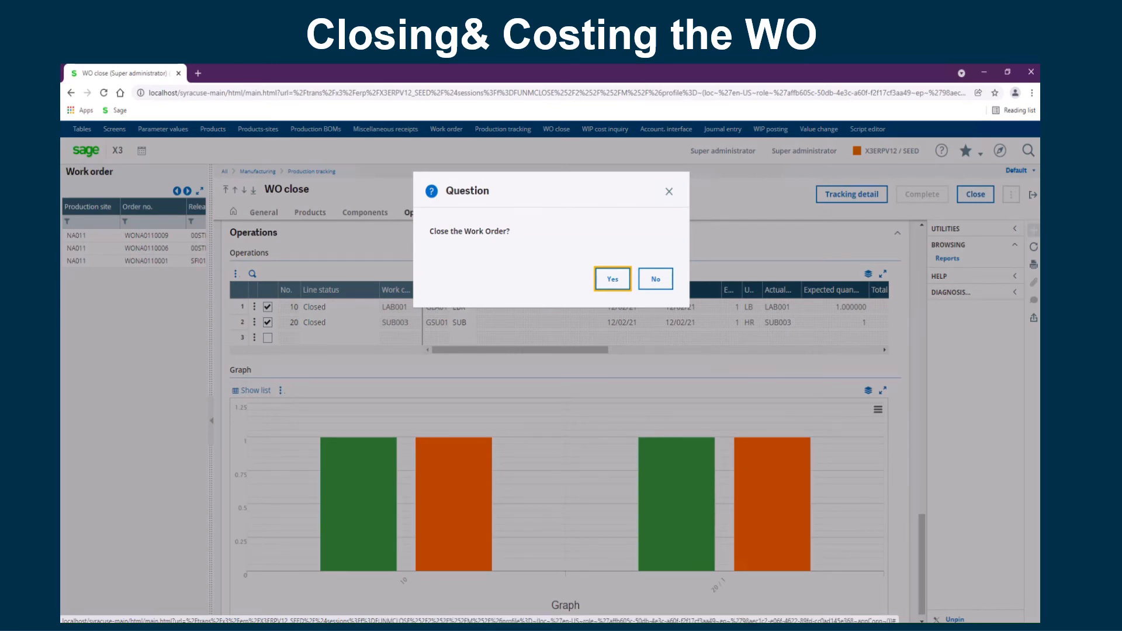
{"action": "key", "text": "Return"}
{"action": "key", "text": "Return"}
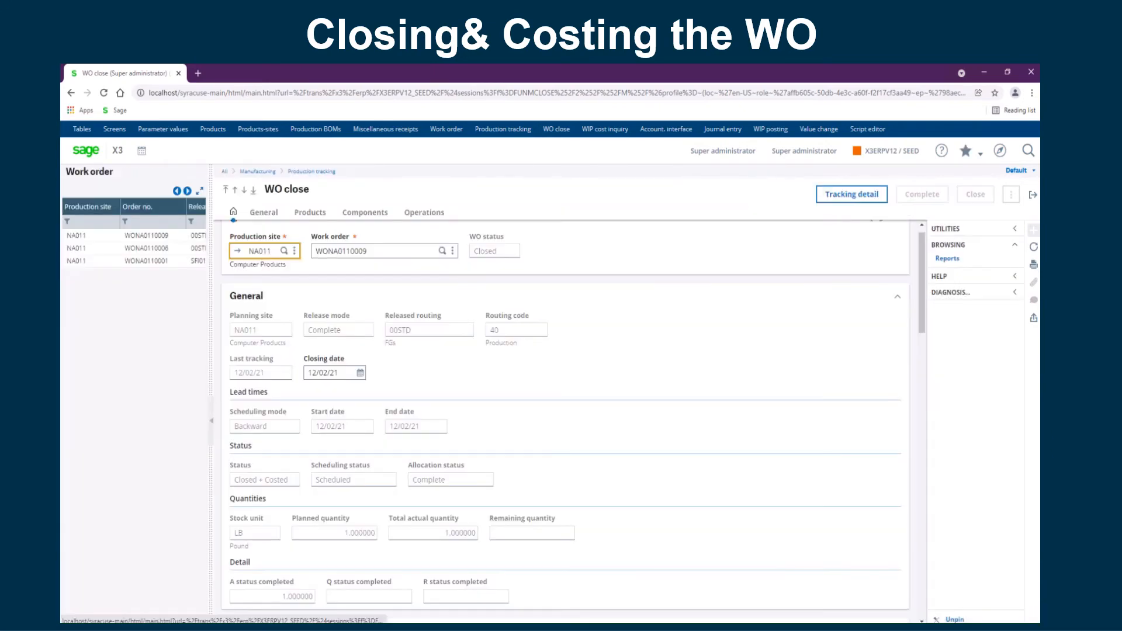
{"action": "left_click", "coordinate": [1033, 194]}
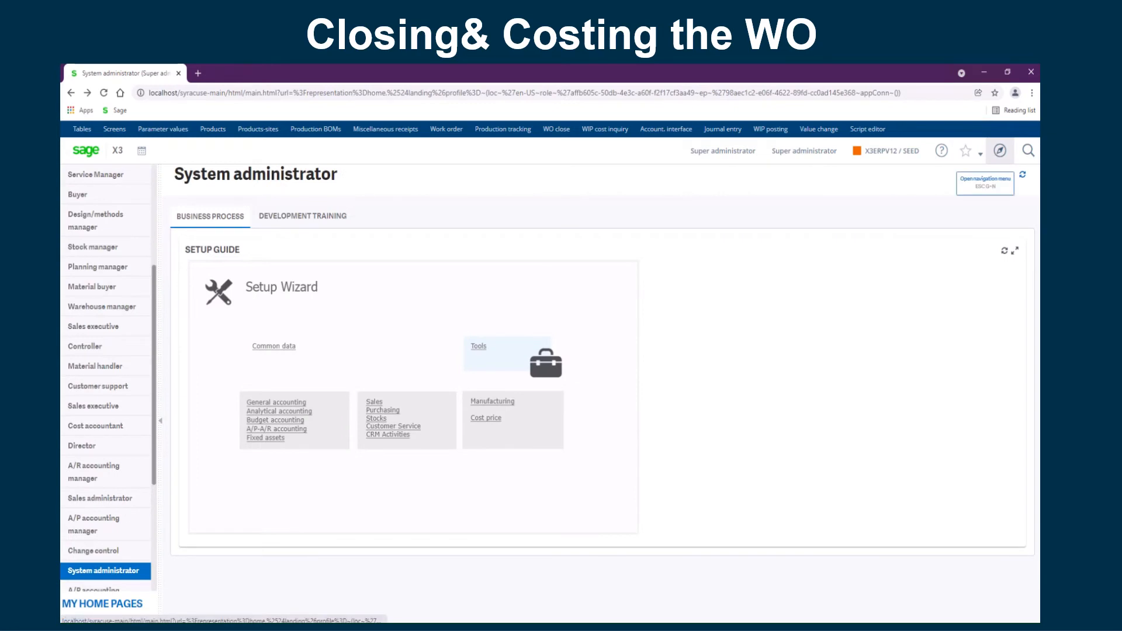
Look up the closed work order by its number in the WIP cost inquiry and examine its actual and expected cost totals
{"action": "left_click", "coordinate": [999, 150]}
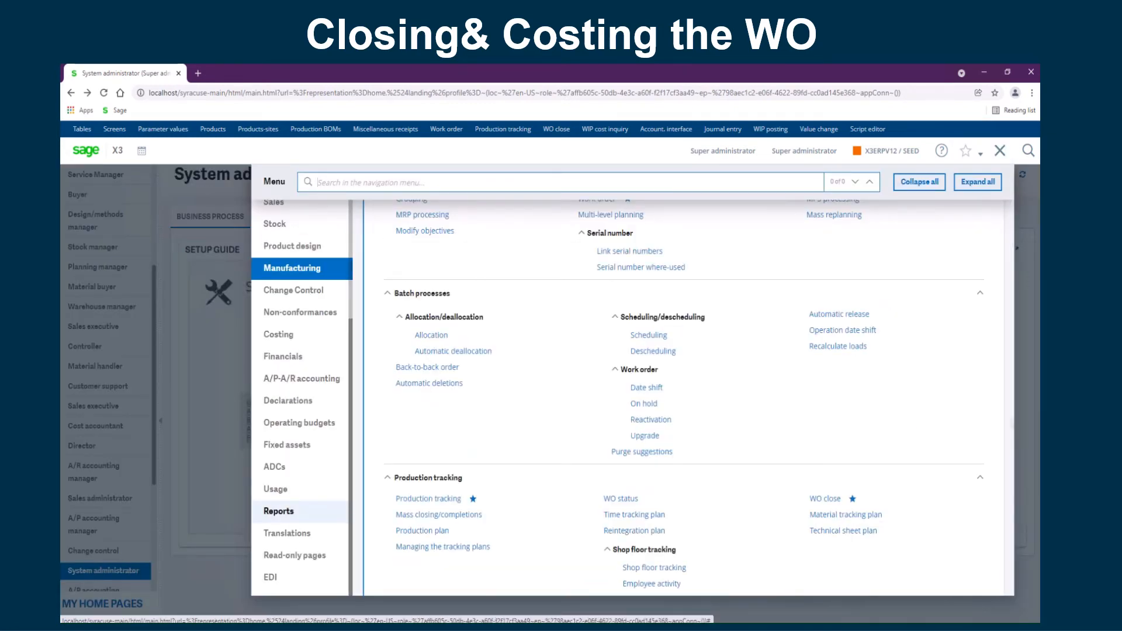
{"action": "left_click", "coordinate": [278, 334]}
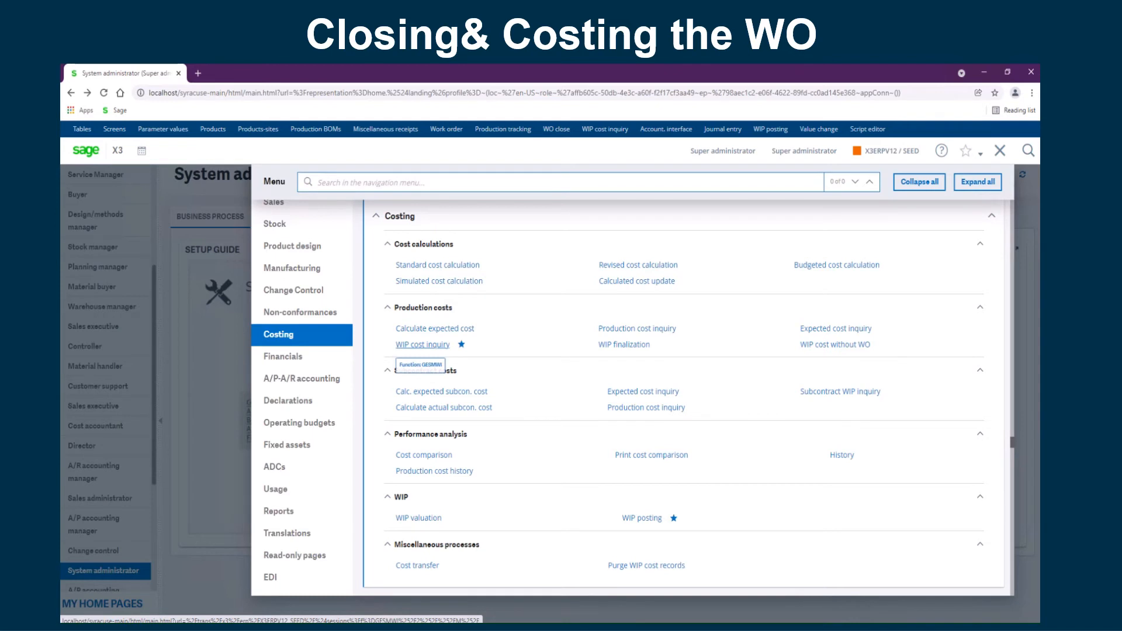
{"action": "left_click", "coordinate": [423, 345]}
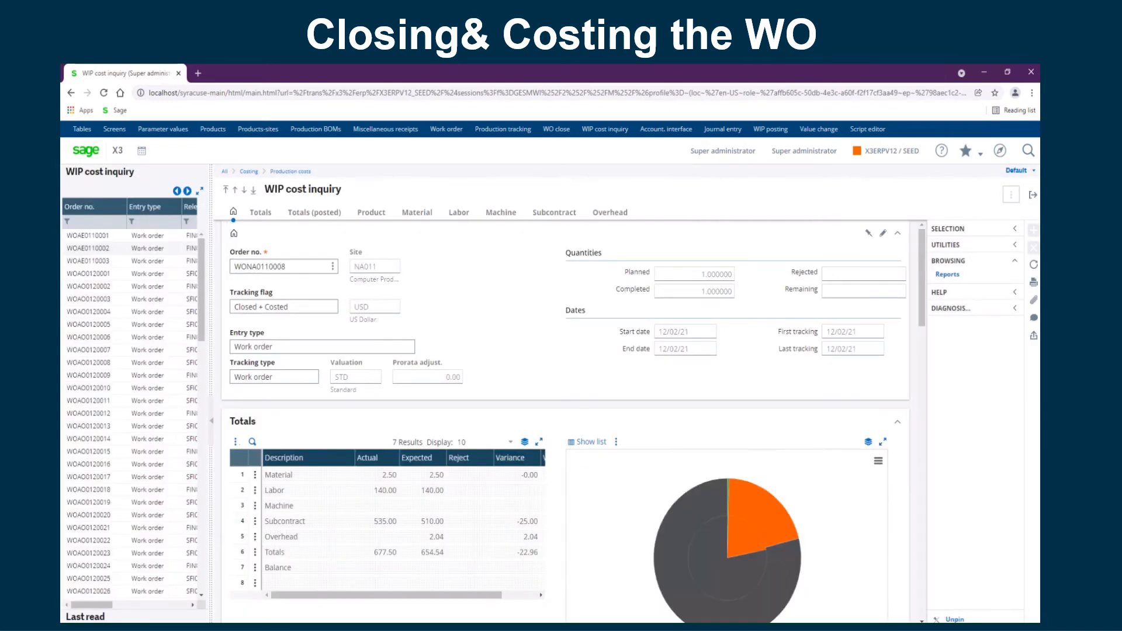
{"action": "left_click", "coordinate": [97, 222]}
{"action": "type", "text": "WONA0110009"}
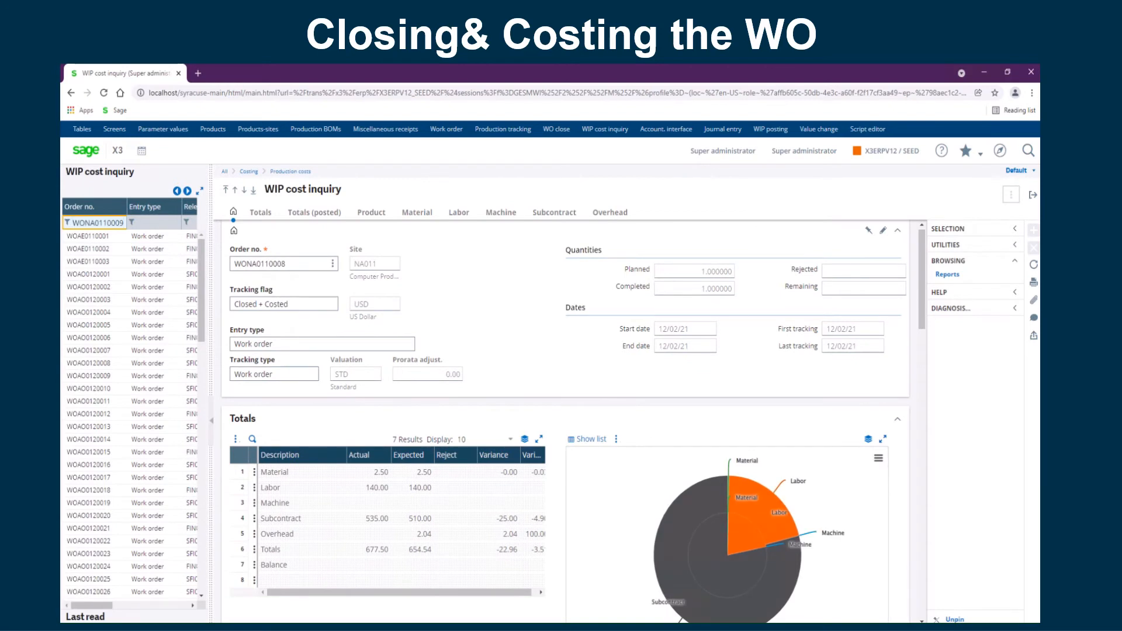
{"action": "key", "text": "Return"}
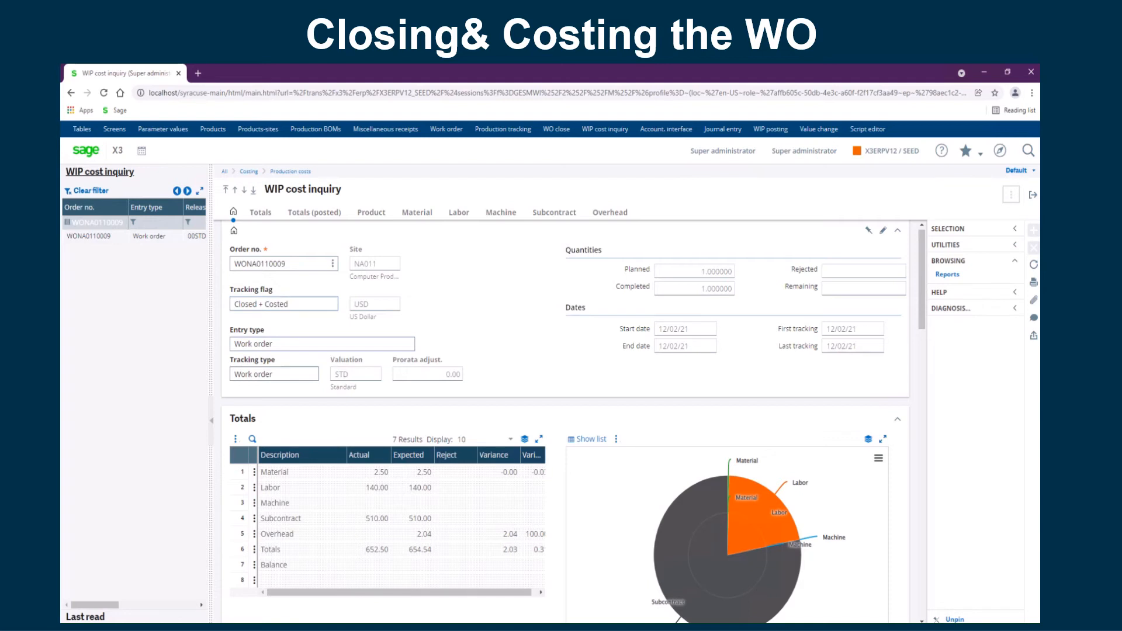
{"action": "scroll", "coordinate": [573, 420], "scroll_direction": "down", "scroll_amount": 1}
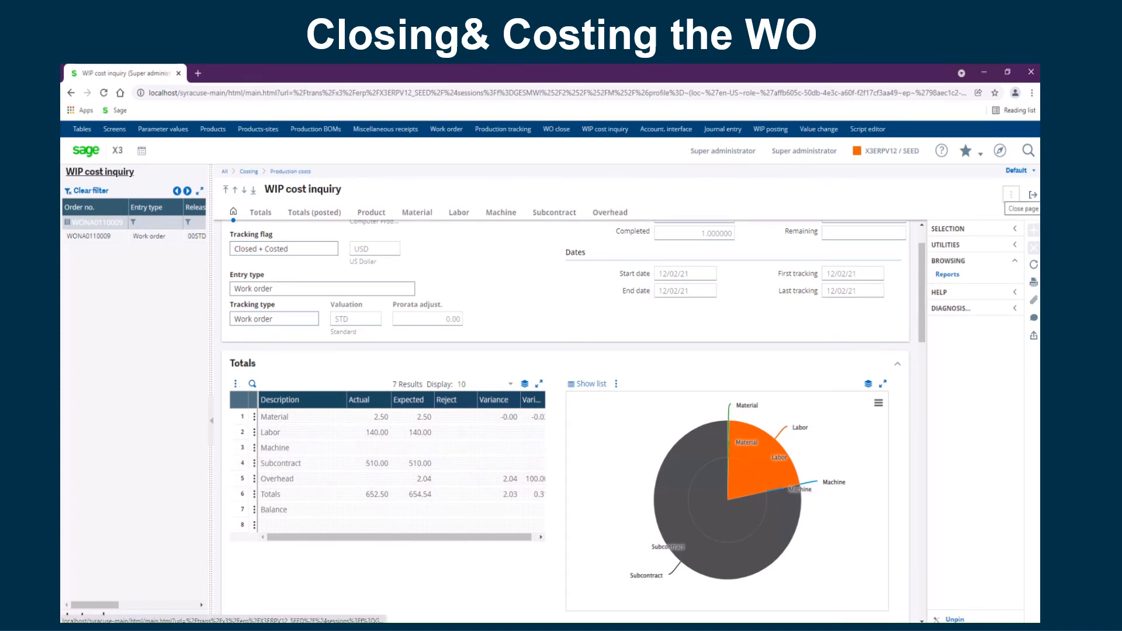
{"action": "left_click", "coordinate": [1032, 196]}
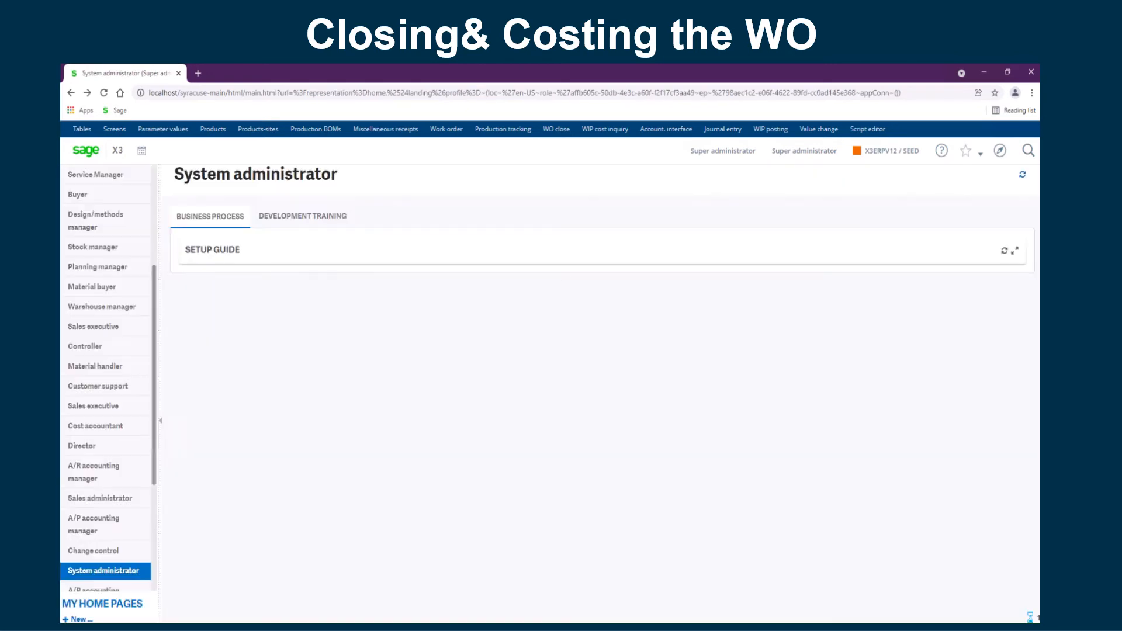
Run WIP posting for all transactions of only the closed work order at site NA011, and check the journal numbers in the log
{"action": "left_click", "coordinate": [999, 150]}
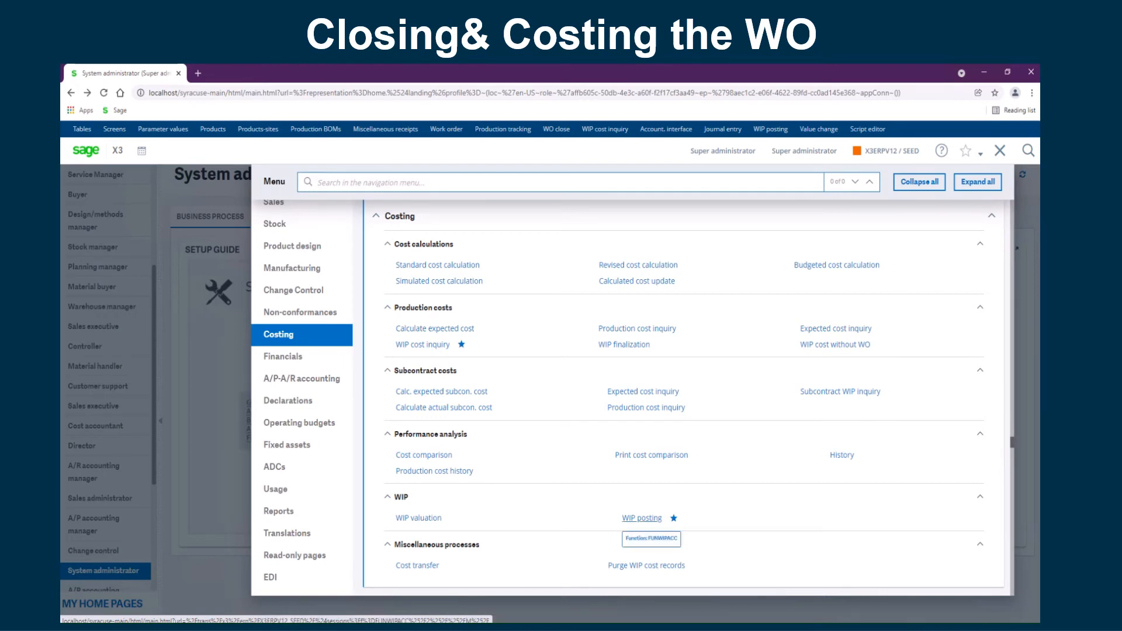
{"action": "left_click", "coordinate": [641, 518]}
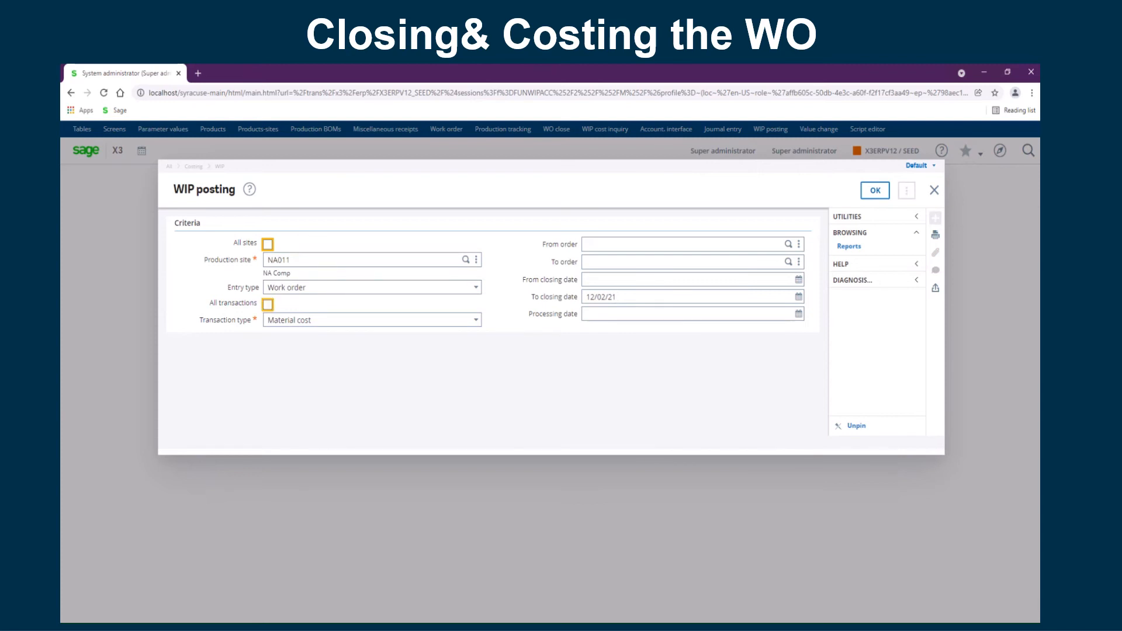
{"action": "left_click", "coordinate": [268, 305]}
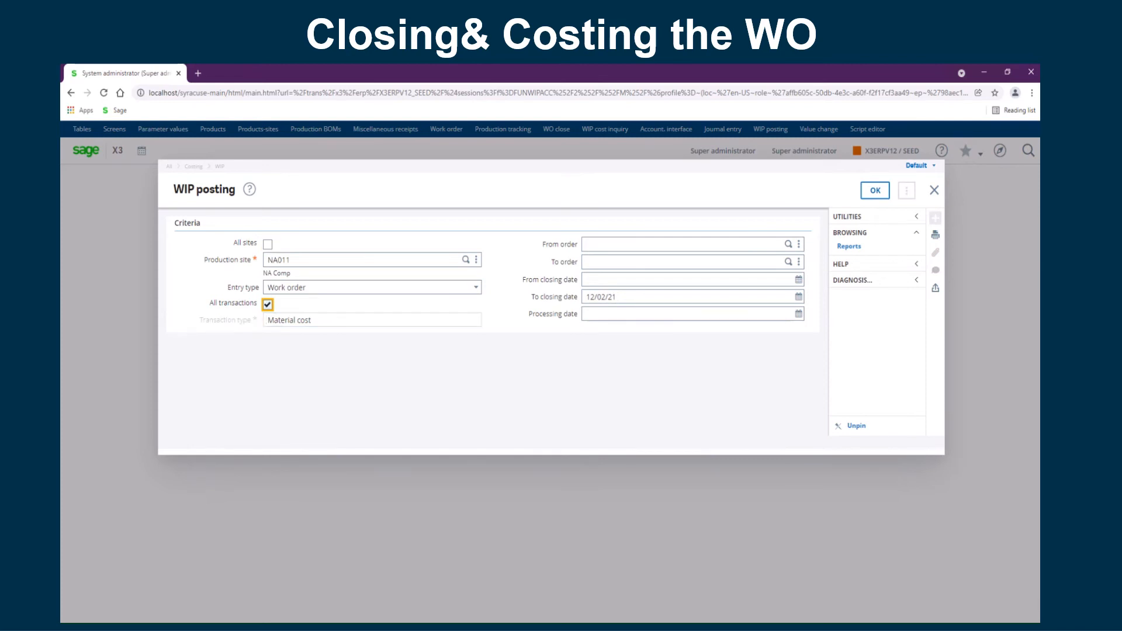
{"action": "key", "text": "Tab"}
{"action": "type", "text": "WONA0110009"}
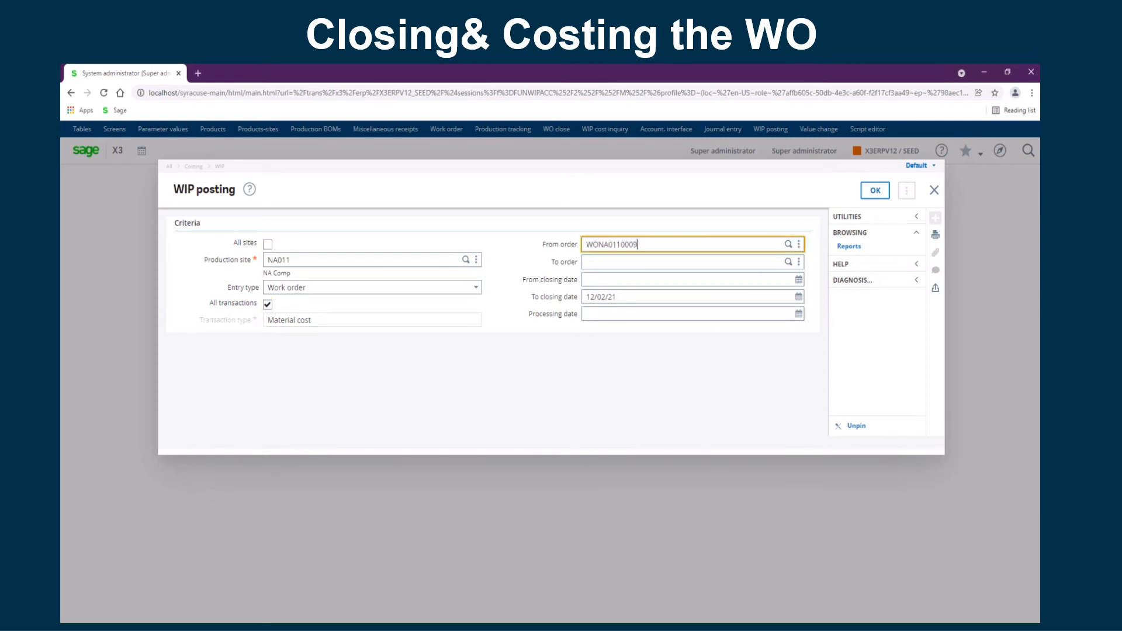
{"action": "key", "text": "Tab"}
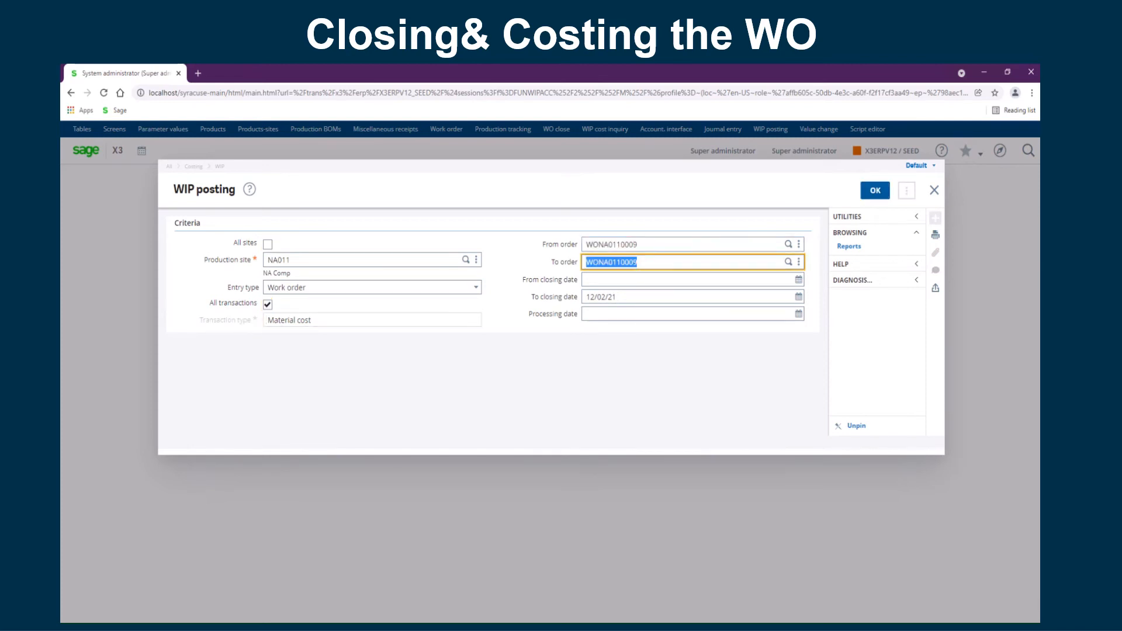
{"action": "left_click", "coordinate": [875, 191]}
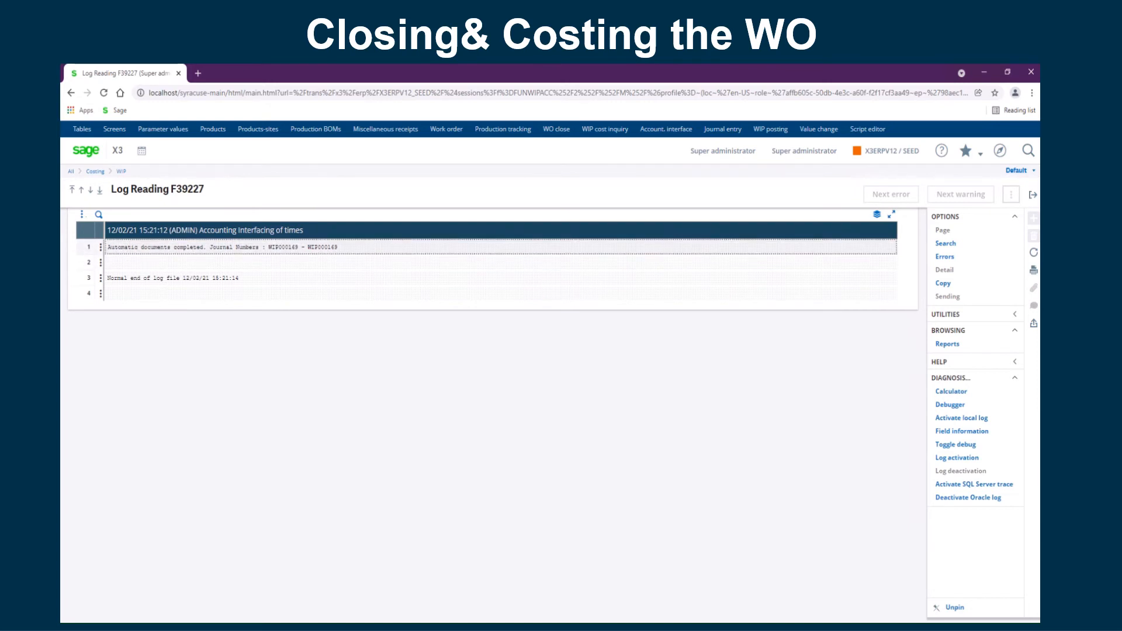
{"action": "double_click", "coordinate": [322, 247]}
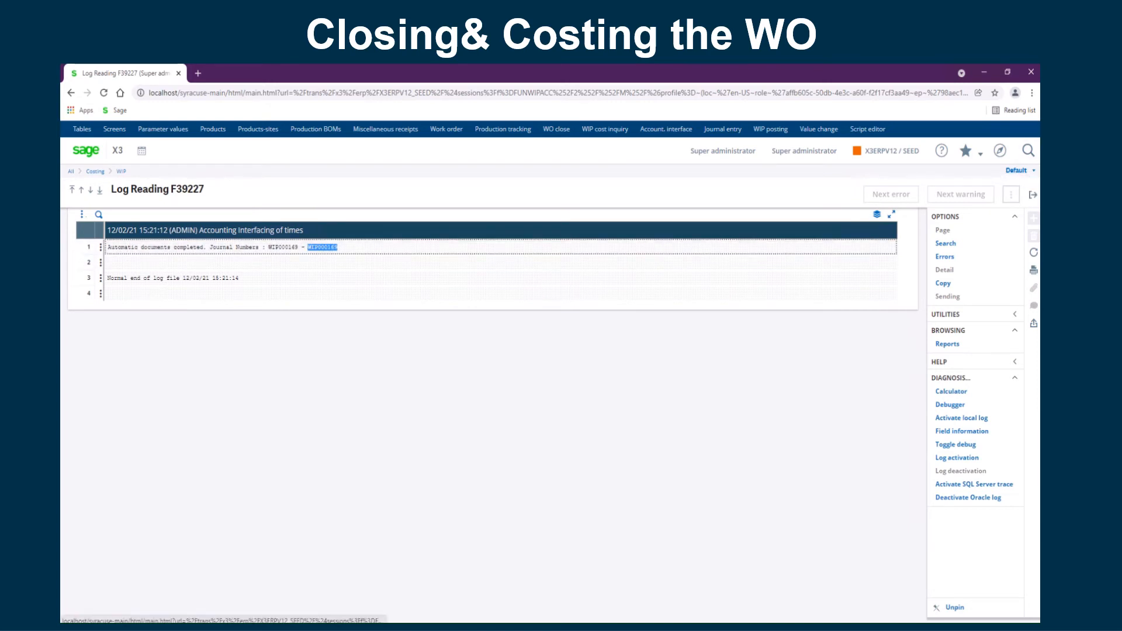
{"action": "left_click", "coordinate": [1033, 195]}
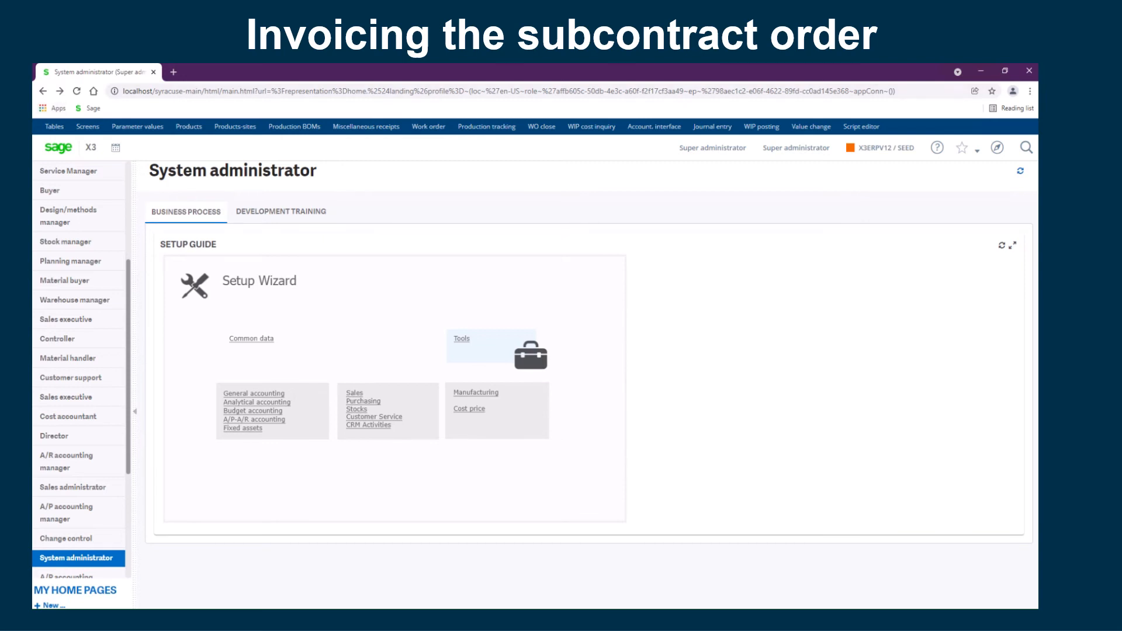
Open the purchase invoices function and start an INV-type invoice for supplier NA009 at site NA011
{"action": "left_click", "coordinate": [997, 147]}
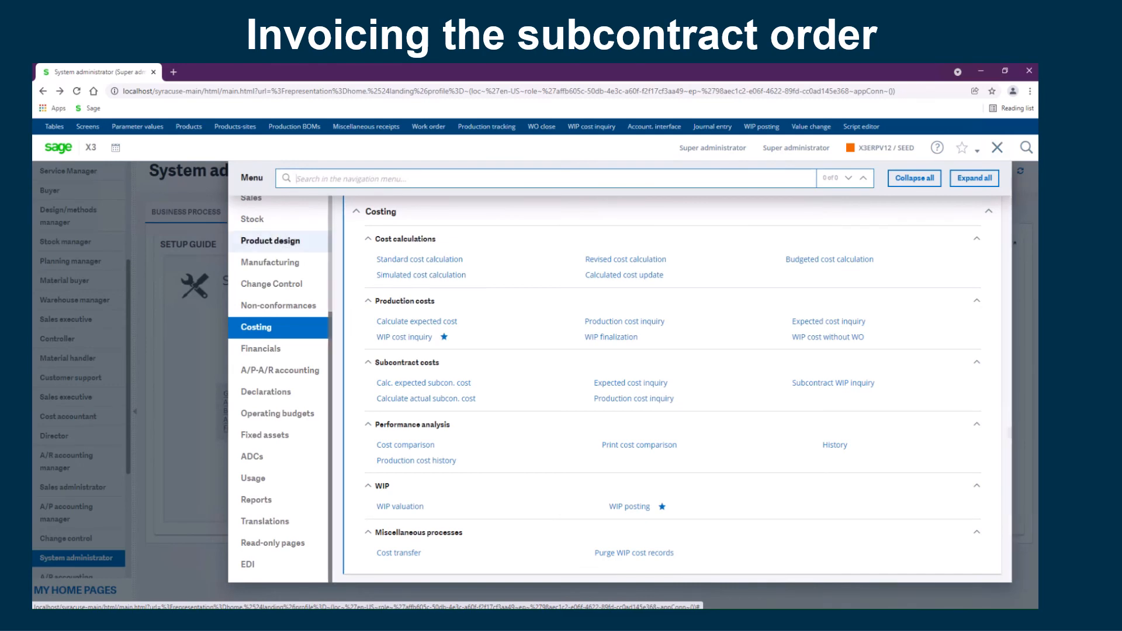
{"action": "scroll", "coordinate": [279, 351], "scroll_direction": "up", "scroll_amount": 1}
{"action": "left_click", "coordinate": [263, 229]}
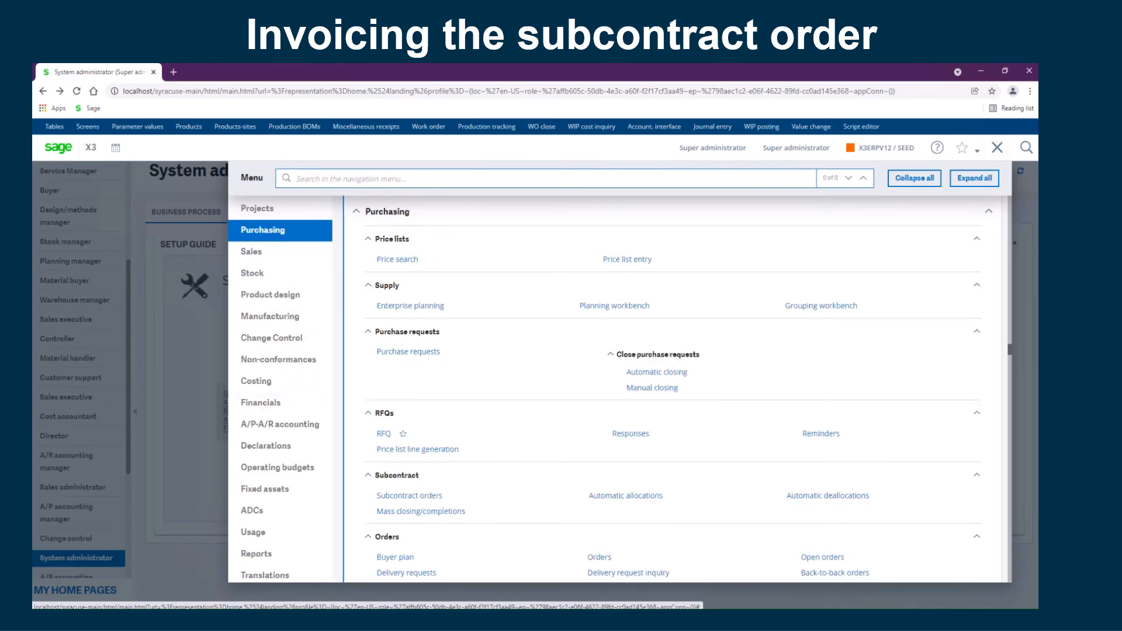
{"action": "scroll", "coordinate": [672, 380], "scroll_direction": "down", "scroll_amount": 5}
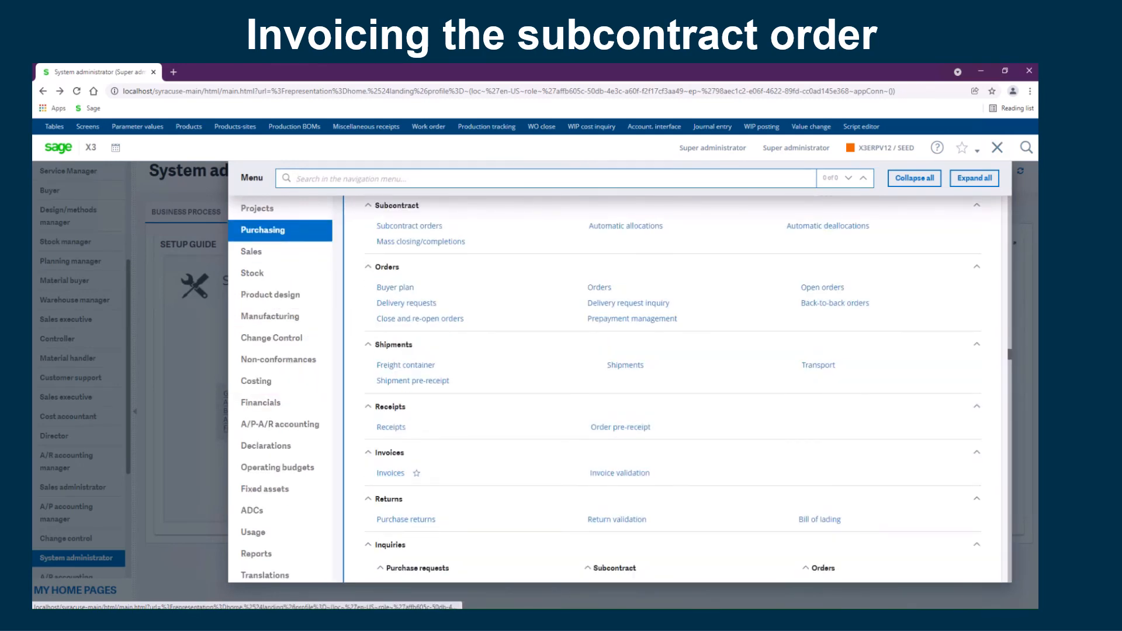
{"action": "left_click", "coordinate": [390, 473]}
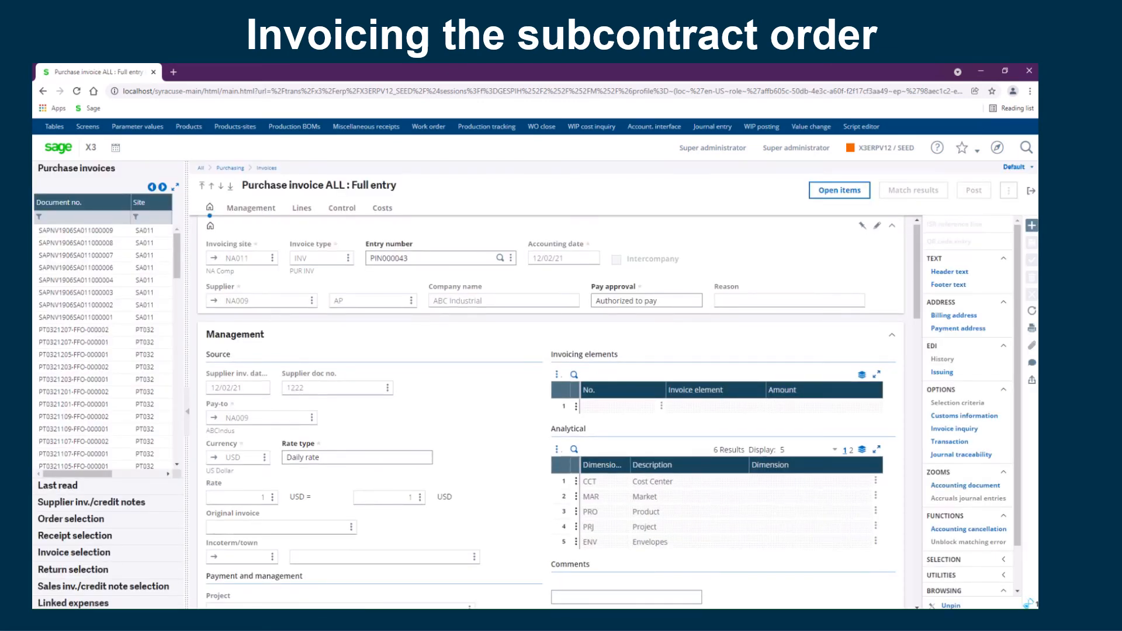
{"action": "type", "text": "na011"}
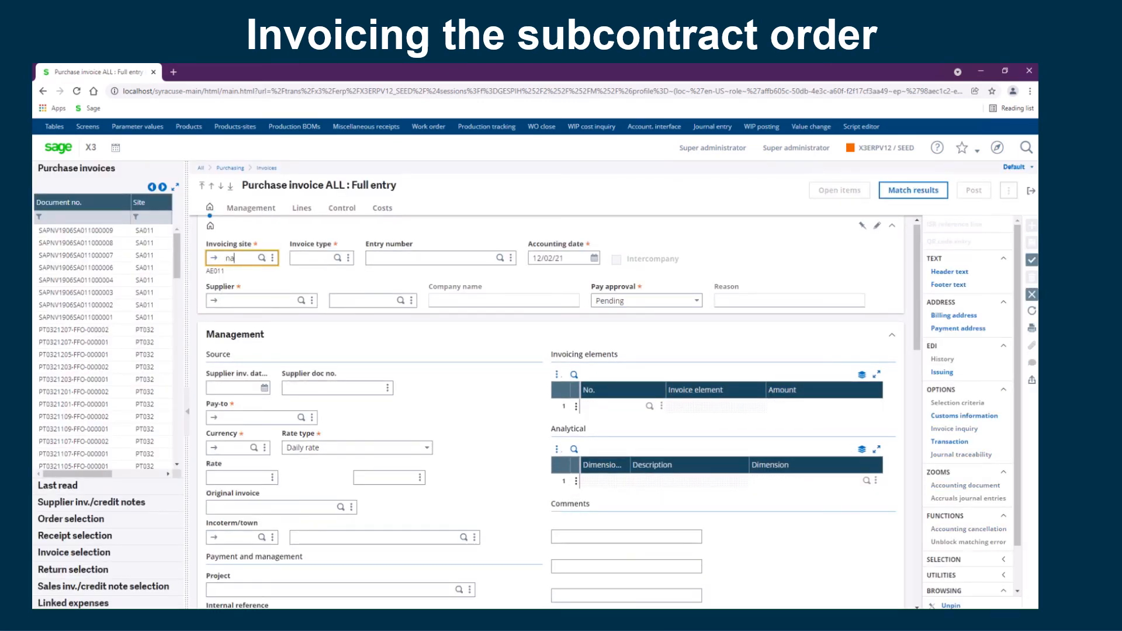
{"action": "key", "text": "Tab"}
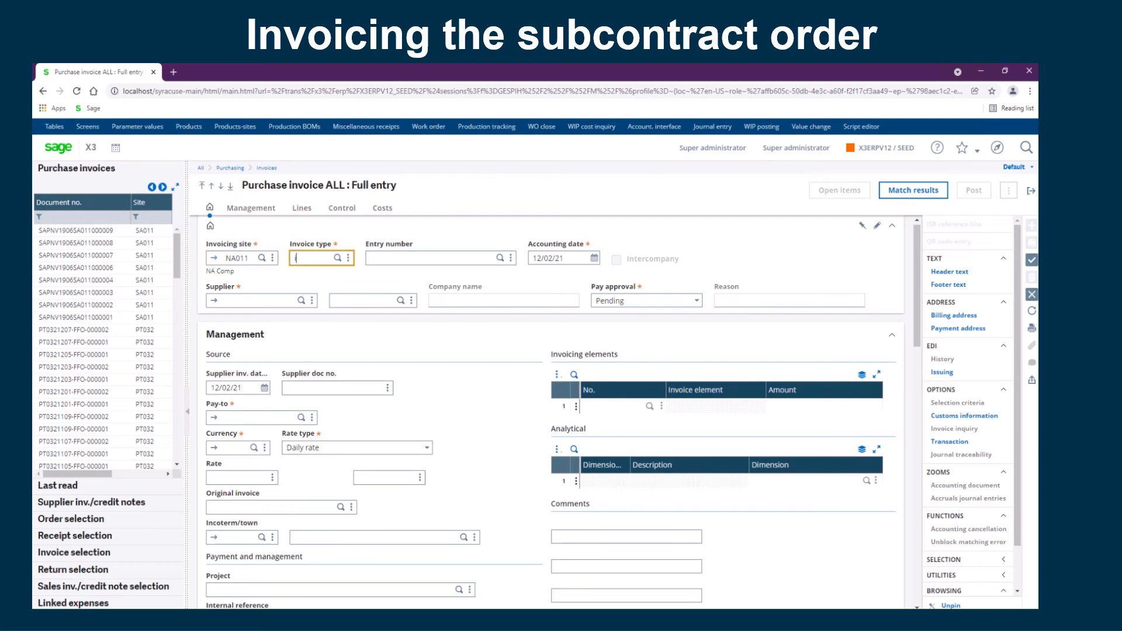
{"action": "key", "text": "Tab"}
{"action": "key", "text": "Tab"}
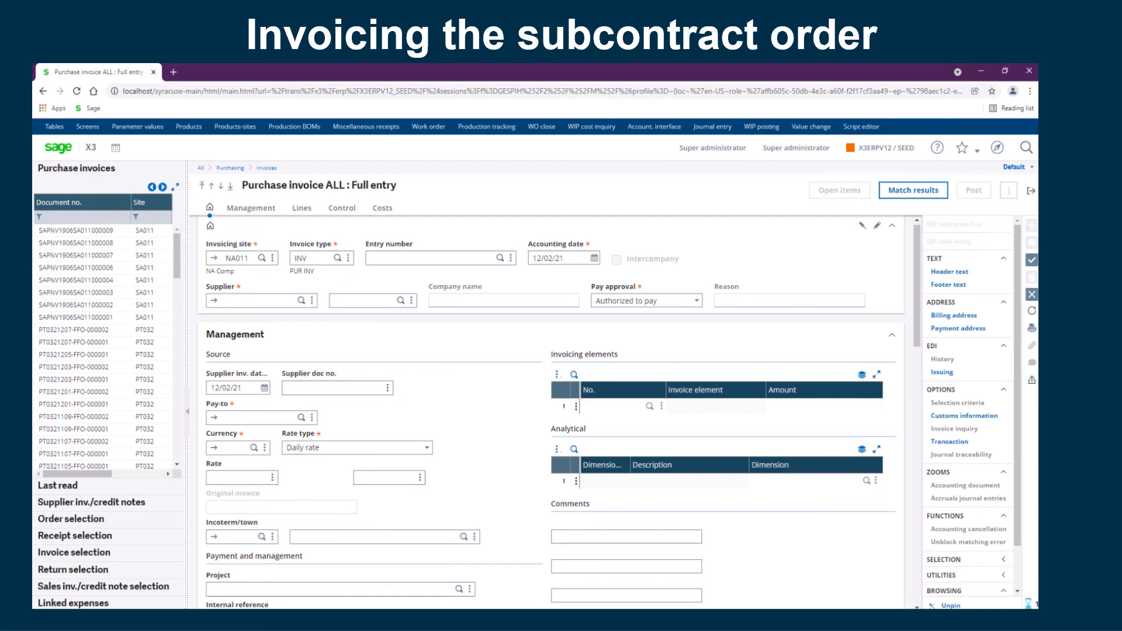
{"action": "type", "text": "na009"}
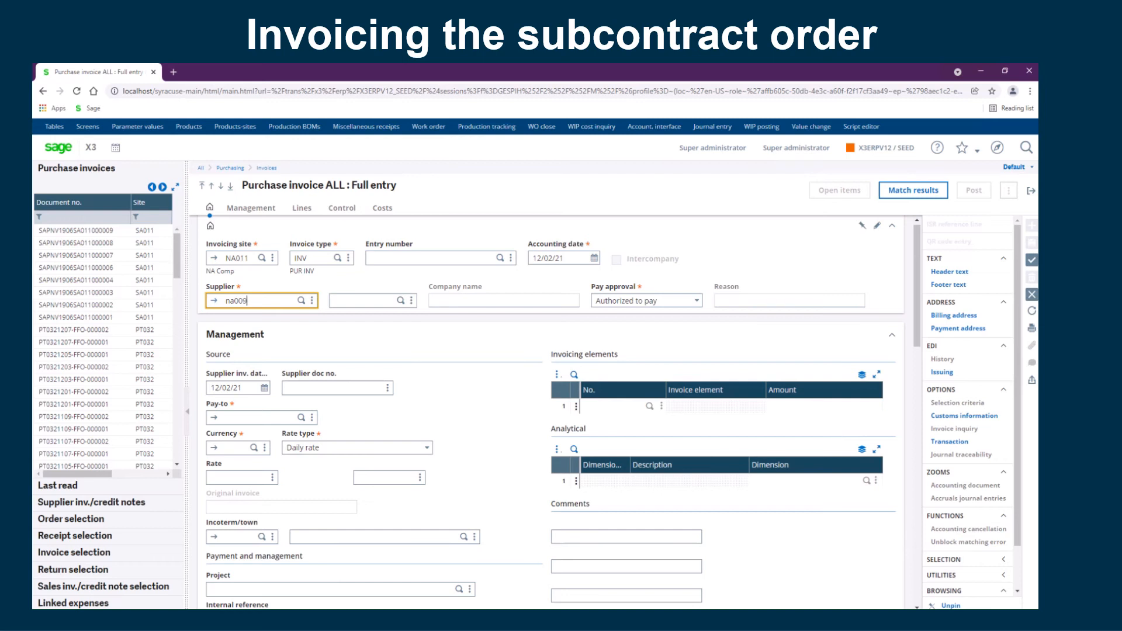
{"action": "key", "text": "Tab"}
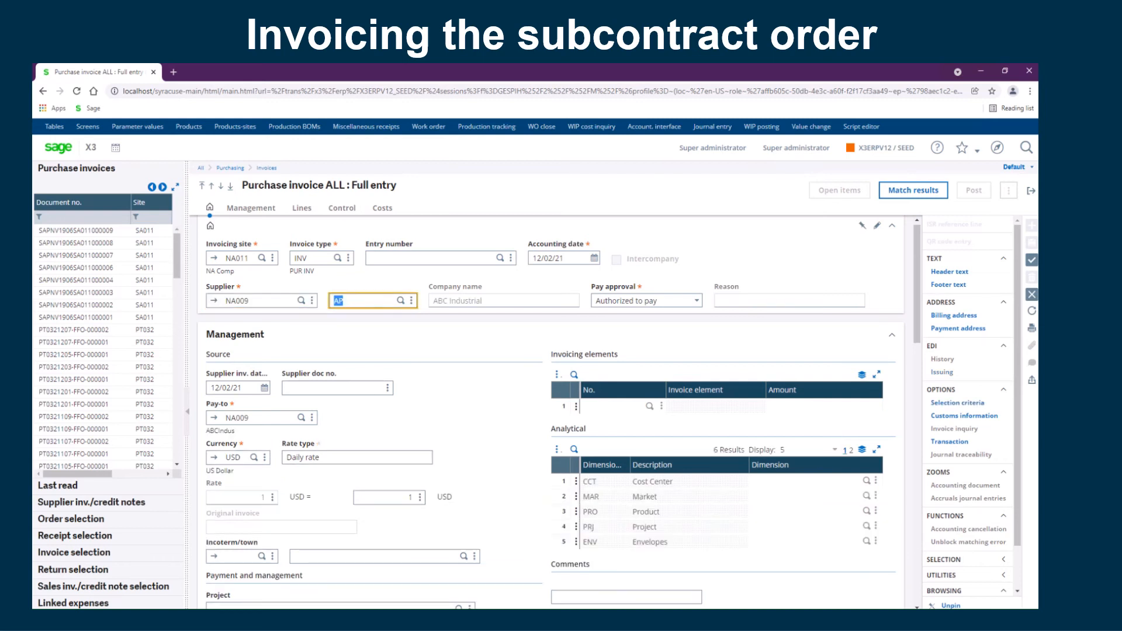
Bring the supplier's open SER001 receipt into the invoice and enter 1236 as the supplier document number
{"action": "left_click", "coordinate": [75, 535]}
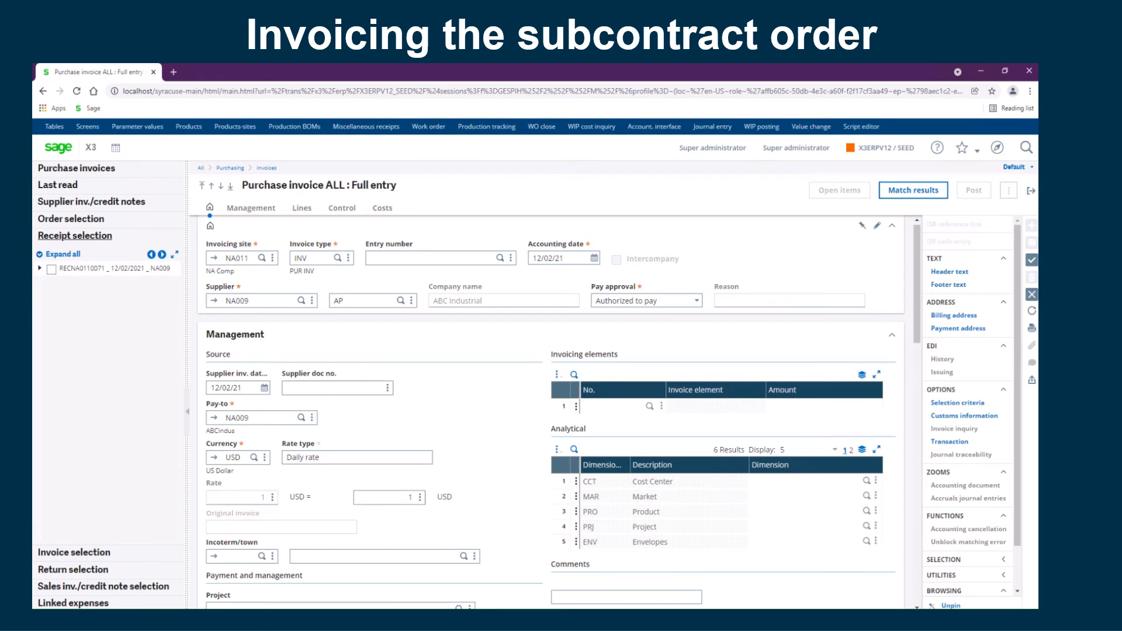
{"action": "left_click", "coordinate": [51, 269]}
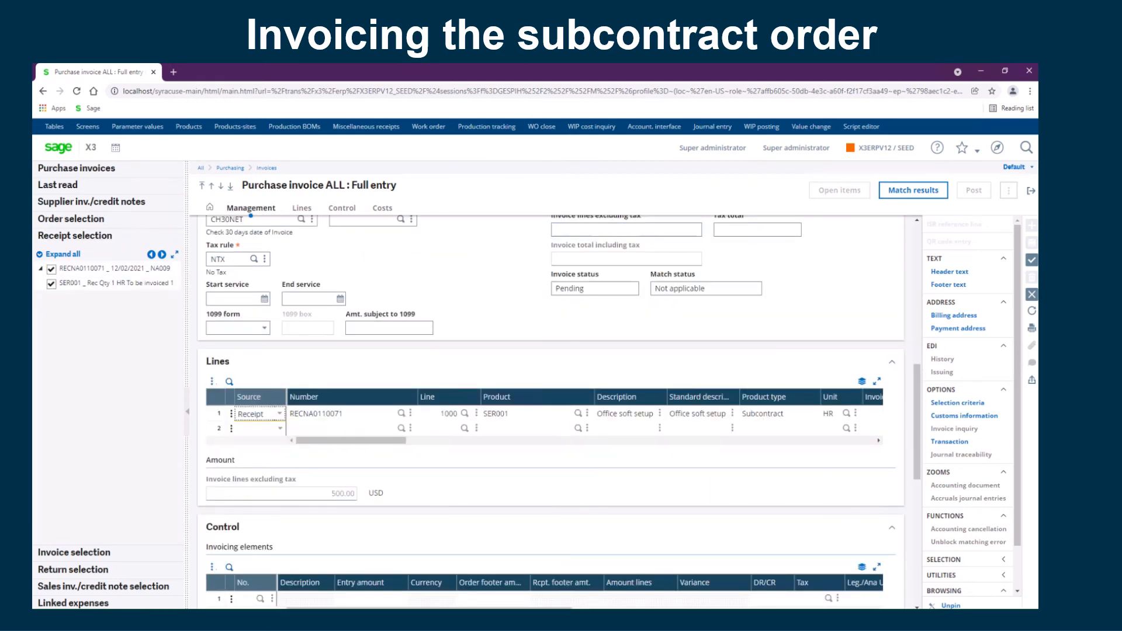
{"action": "left_click_drag", "start_coordinate": [351, 441], "coordinate": [440, 441]}
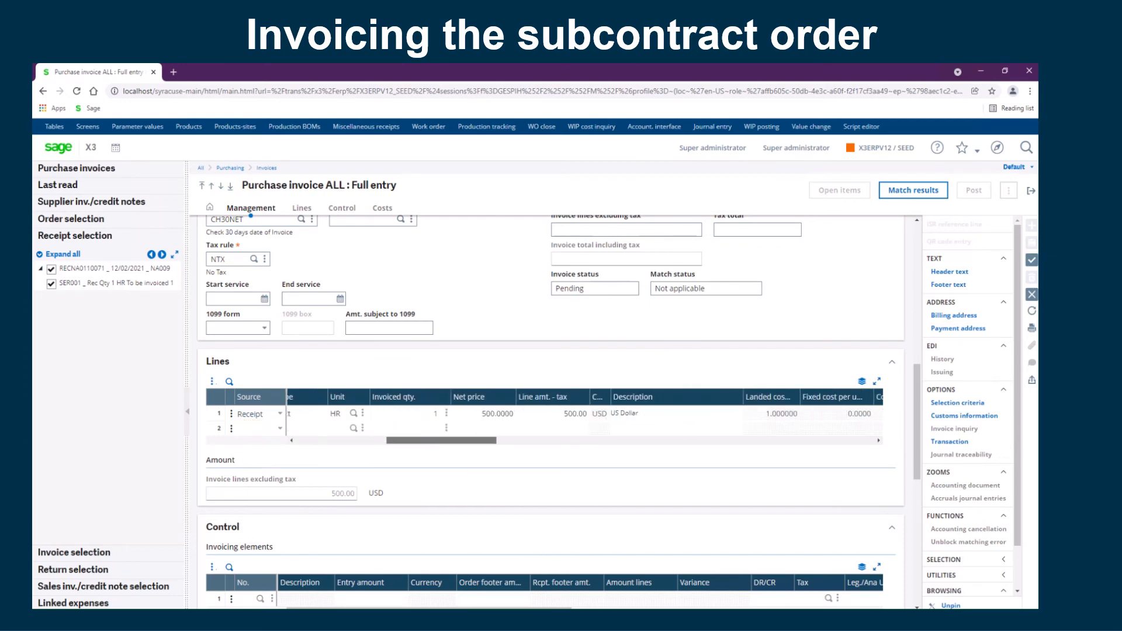
{"action": "scroll", "coordinate": [409, 396], "scroll_direction": "up", "scroll_amount": 9}
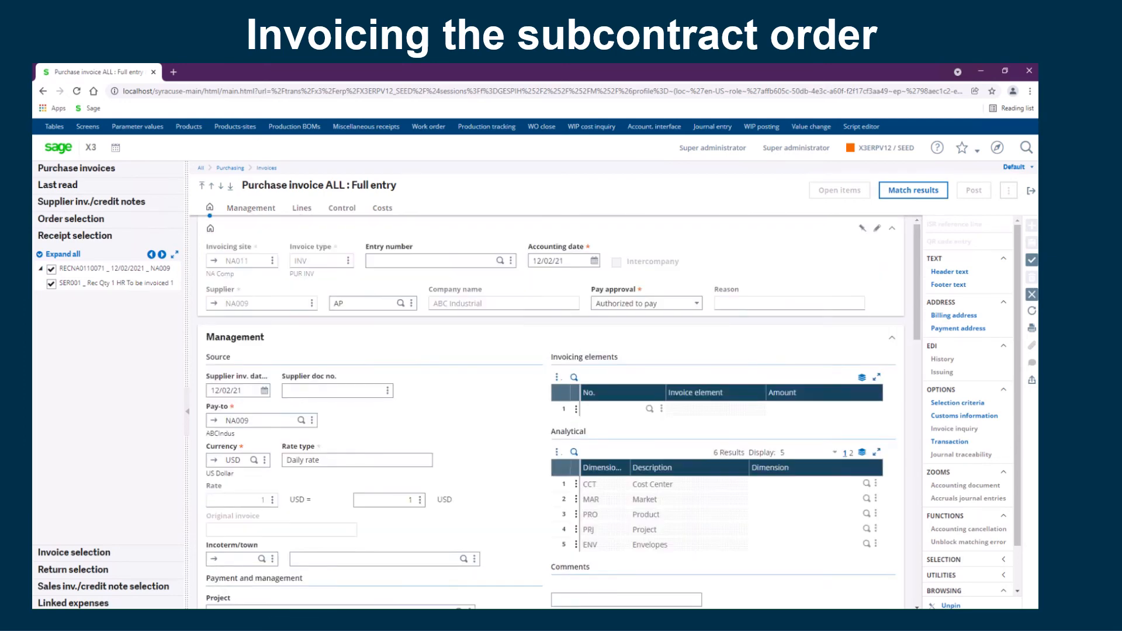
{"action": "left_click", "coordinate": [333, 390]}
{"action": "type", "text": "1236"}
Set the receipt line's net price to 525 and the control amount of the invoice excluding tax to 525
{"action": "left_click", "coordinate": [301, 208]}
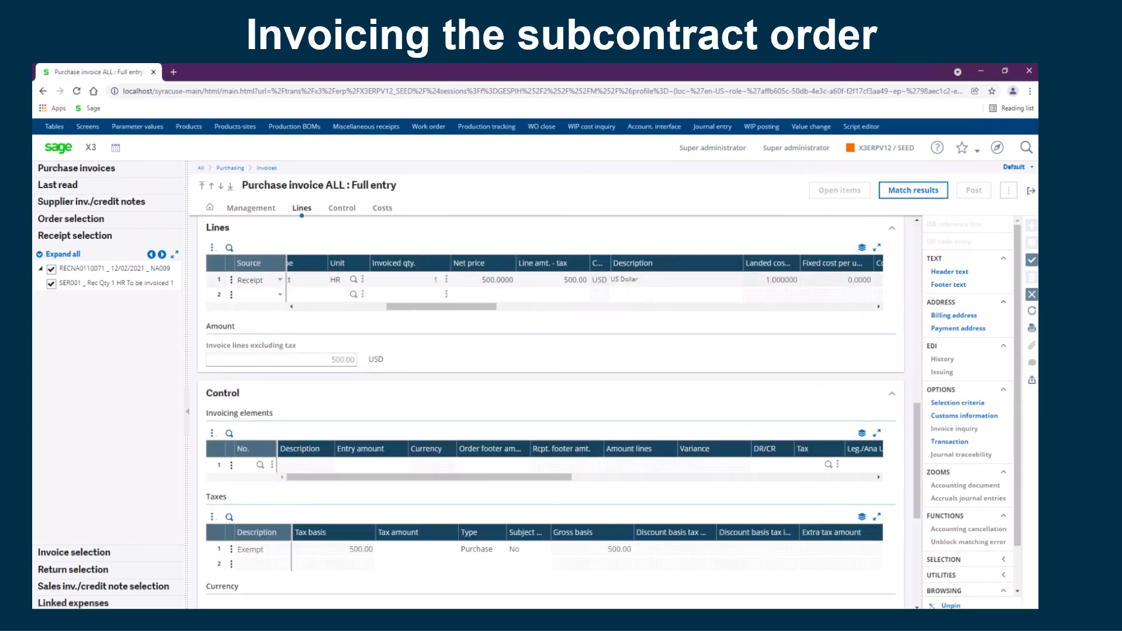
{"action": "left_click", "coordinate": [494, 280]}
{"action": "double_click", "coordinate": [481, 280]}
{"action": "type", "text": "525"}
{"action": "key", "text": "Tab"}
{"action": "scroll", "coordinate": [552, 409], "scroll_direction": "down", "scroll_amount": 3}
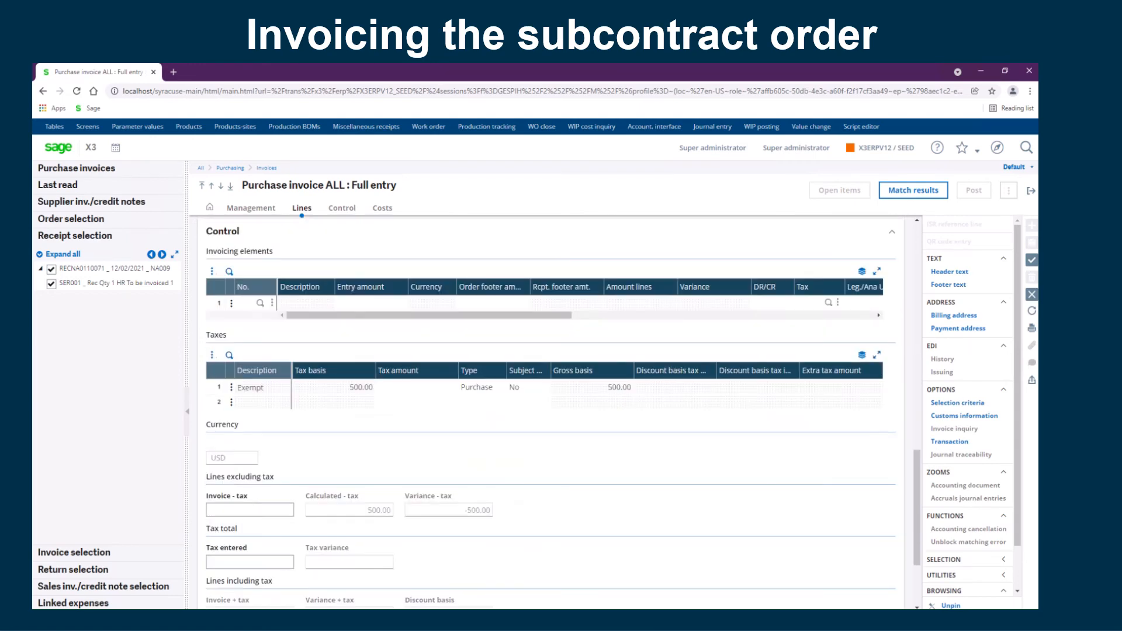
{"action": "left_click", "coordinate": [249, 510]}
{"action": "type", "text": "525"}
{"action": "key", "text": "Tab"}
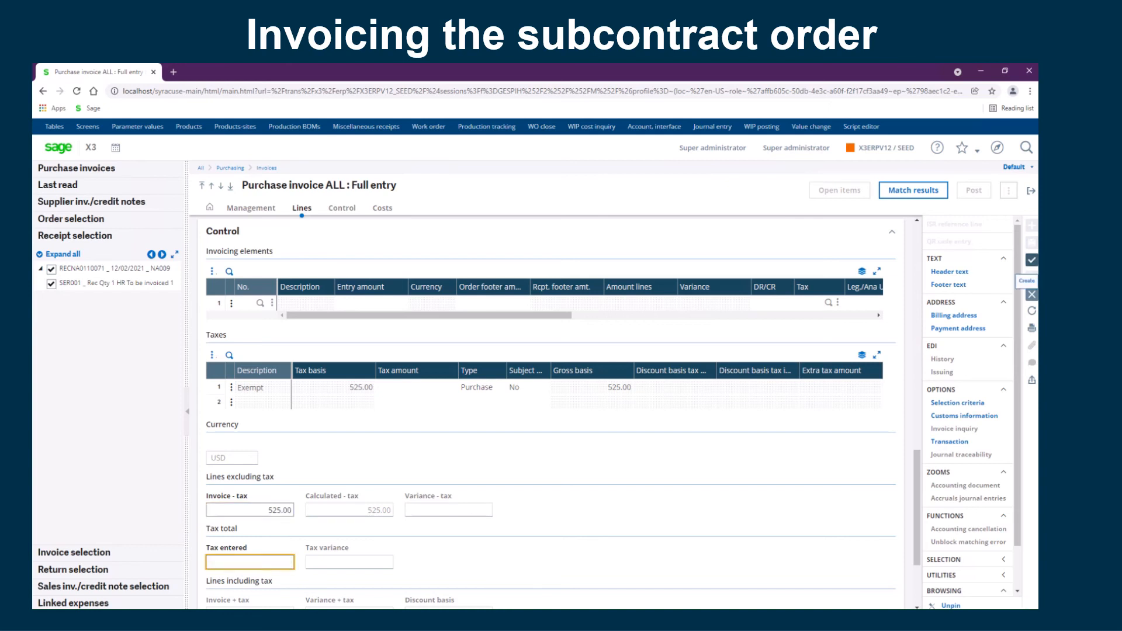
Create the purchase invoice, then post it and accept its validation
{"action": "left_click", "coordinate": [1032, 260]}
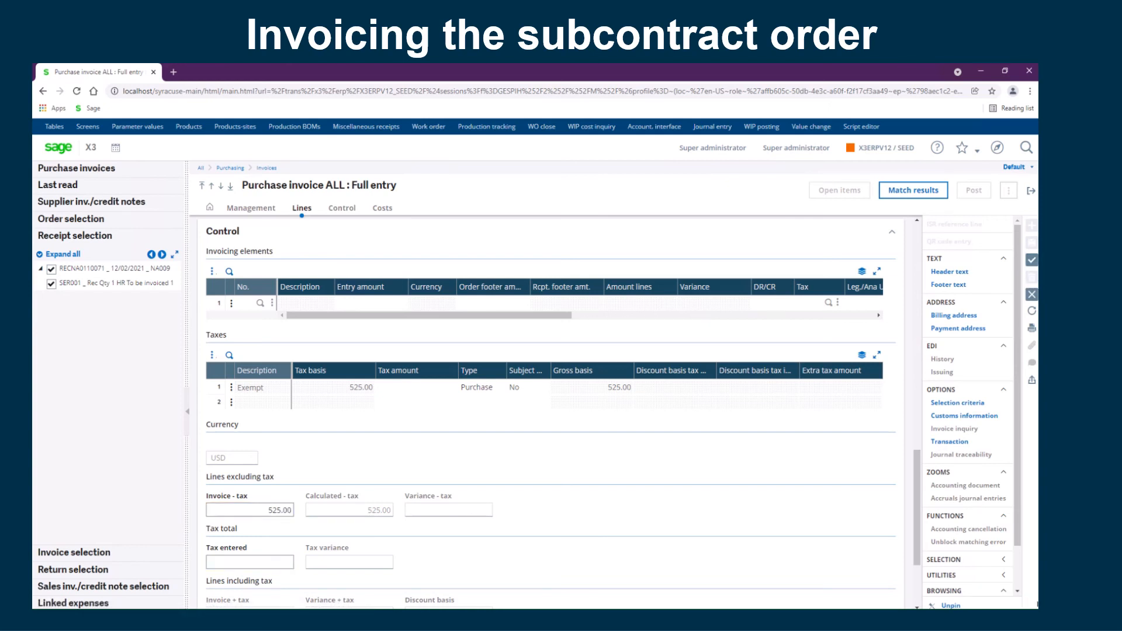
{"action": "left_click", "coordinate": [974, 190]}
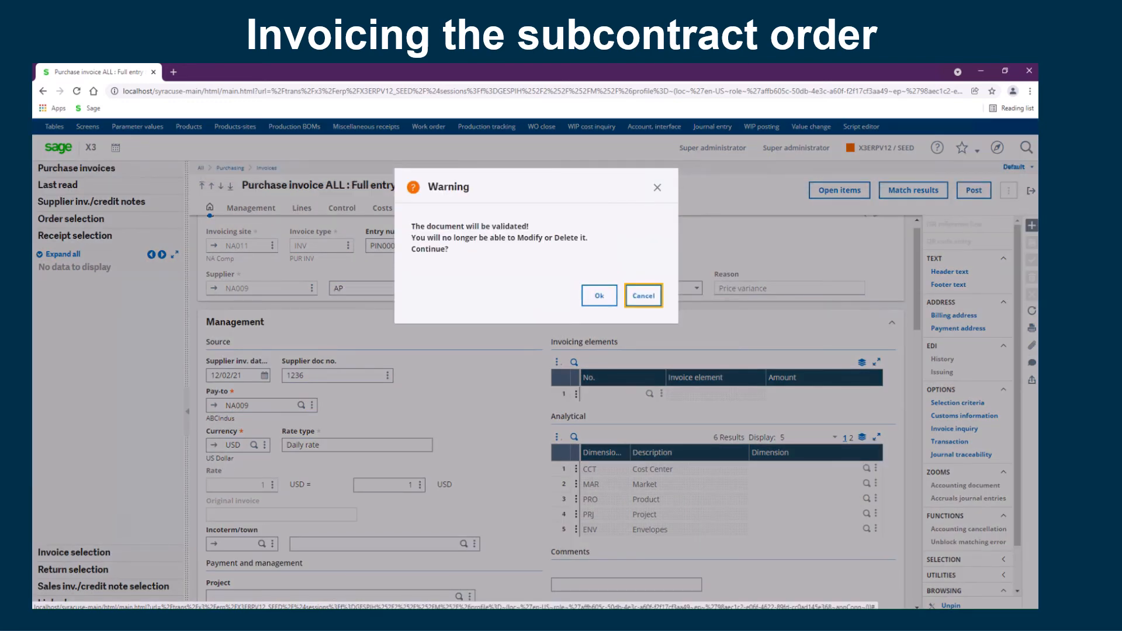
{"action": "left_click", "coordinate": [599, 295]}
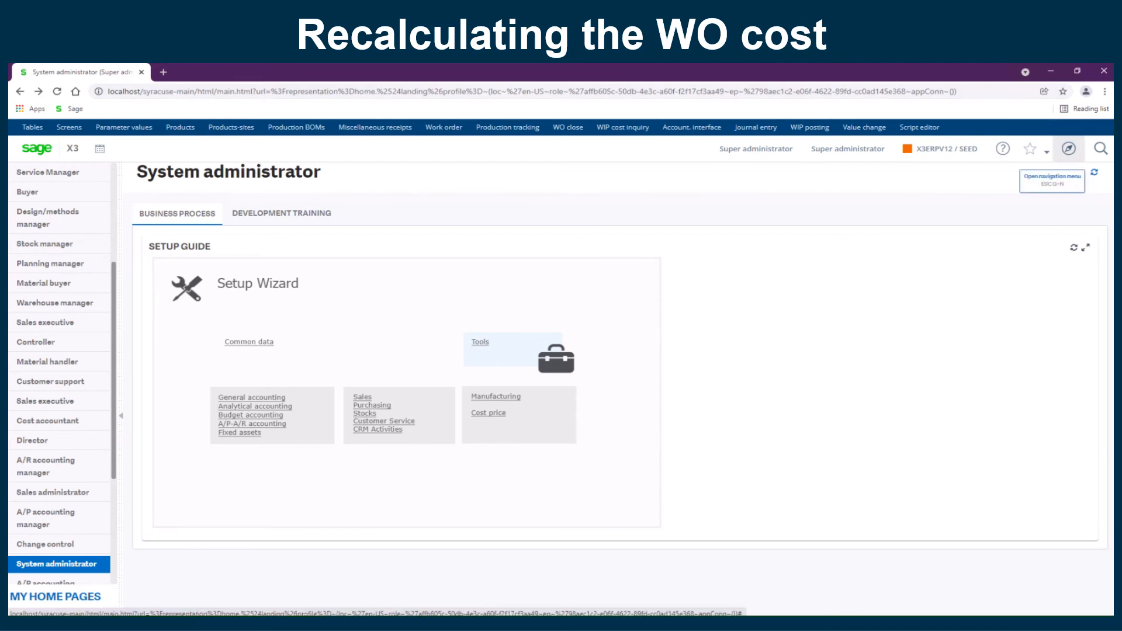
Open WIP finalization and set it to cost update only, with cost calculation switched off, for site NA011
{"action": "left_click", "coordinate": [1068, 148]}
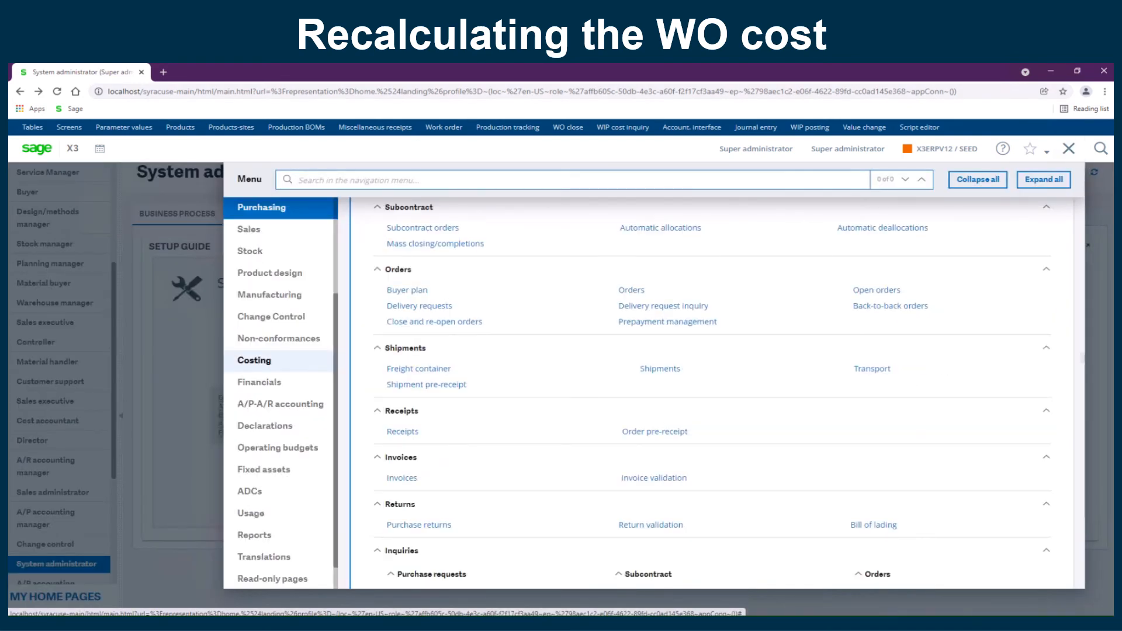
{"action": "left_click", "coordinate": [254, 361]}
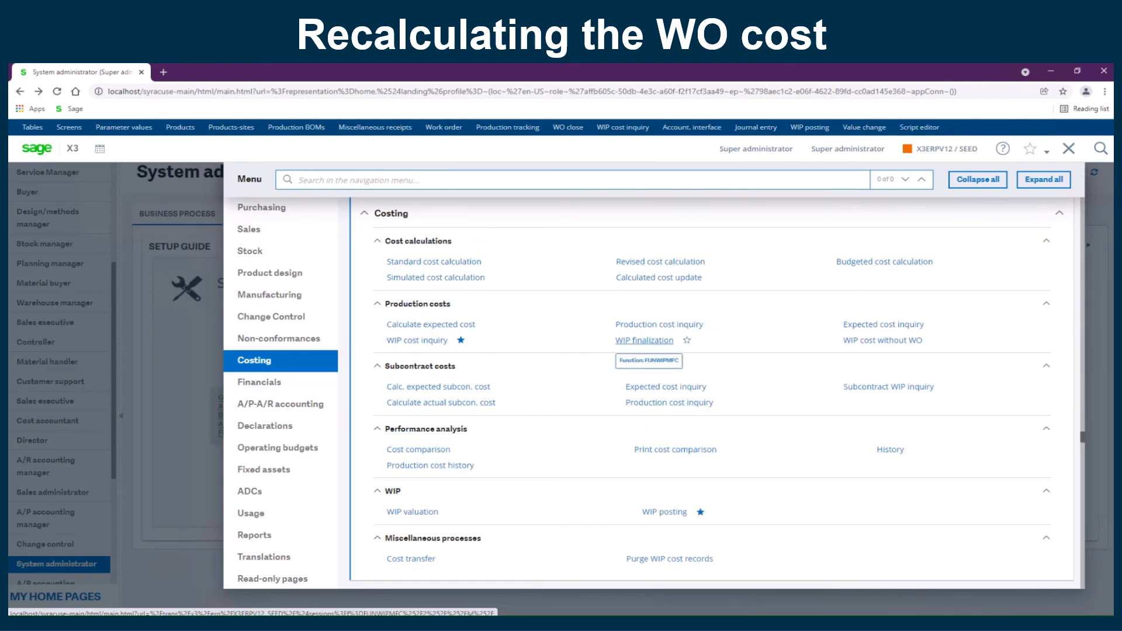
{"action": "left_click", "coordinate": [644, 340]}
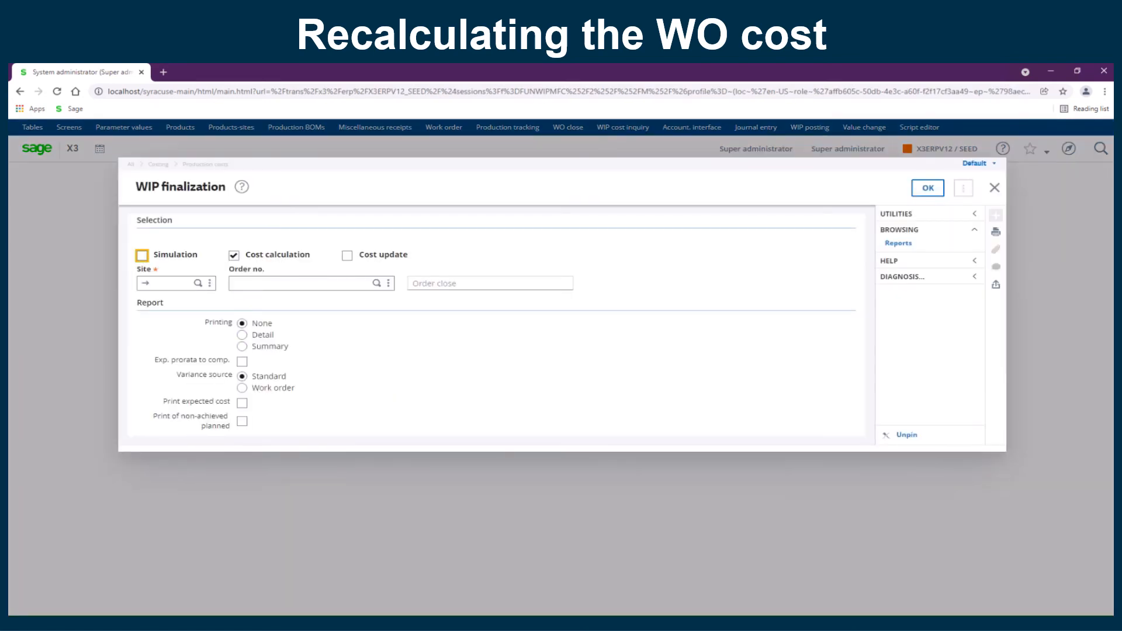
{"action": "left_click", "coordinate": [234, 255]}
{"action": "left_click", "coordinate": [347, 256]}
{"action": "left_click", "coordinate": [159, 284]}
{"action": "type", "text": "na011"}
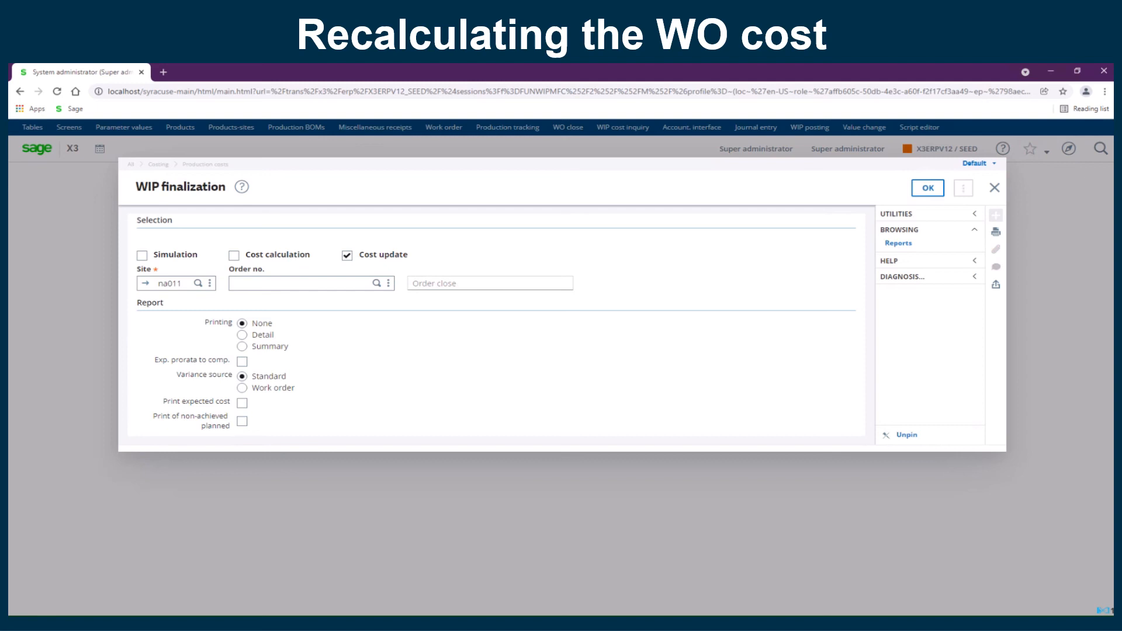
{"action": "key", "text": "Tab"}
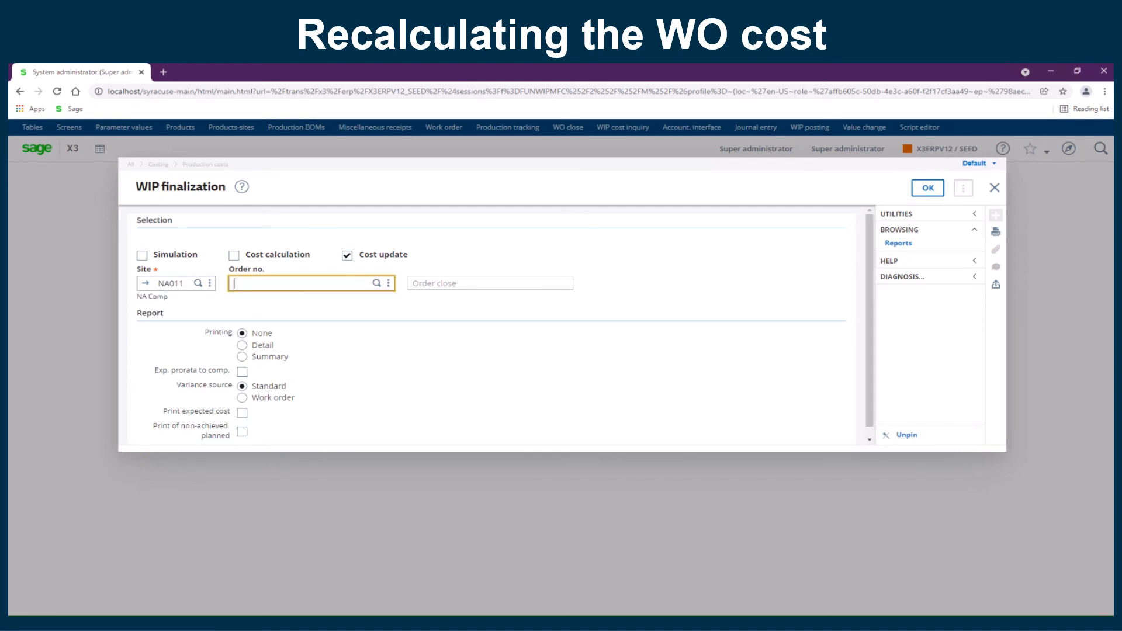
Select the closed 00STD work order for WIP finalization and run the cost update
{"action": "left_click", "coordinate": [376, 282]}
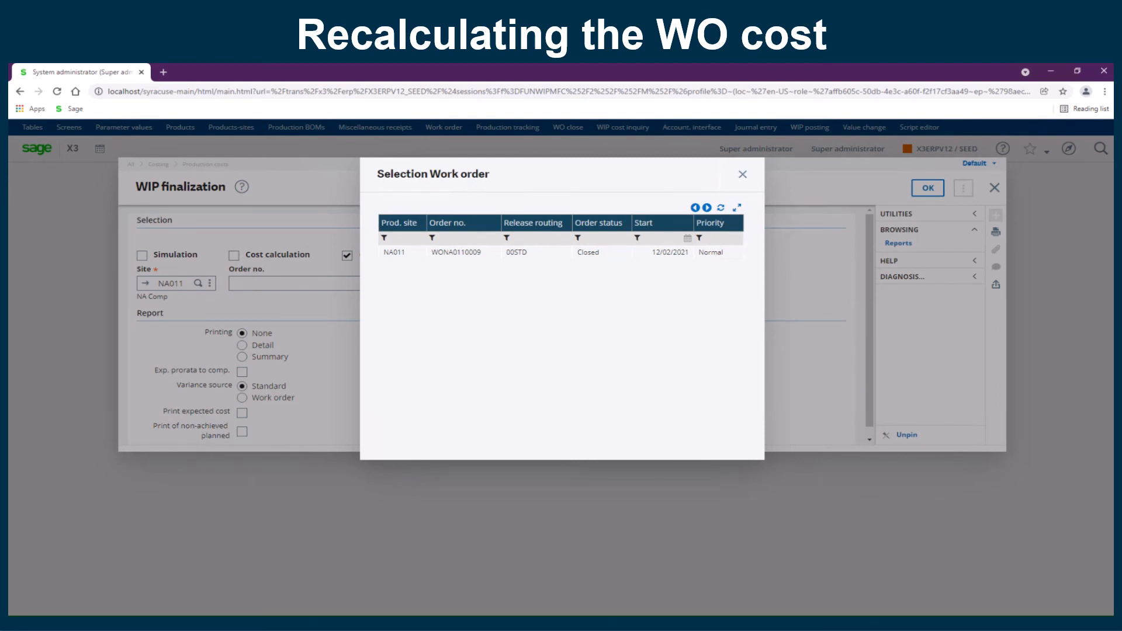
{"action": "left_click", "coordinate": [456, 252]}
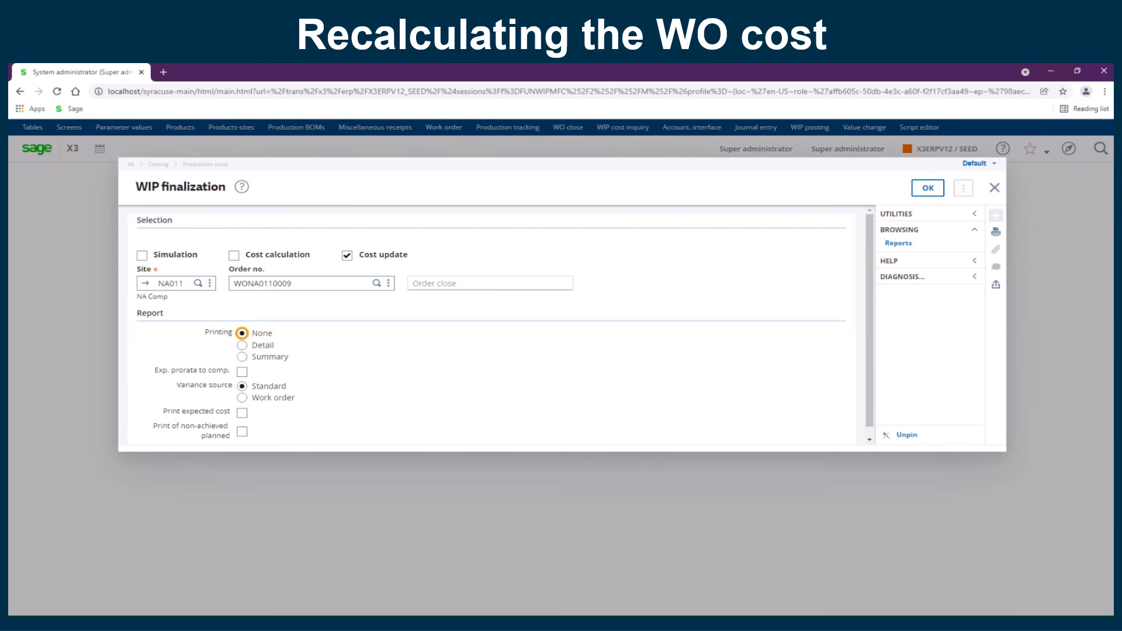
{"action": "left_click", "coordinate": [928, 188]}
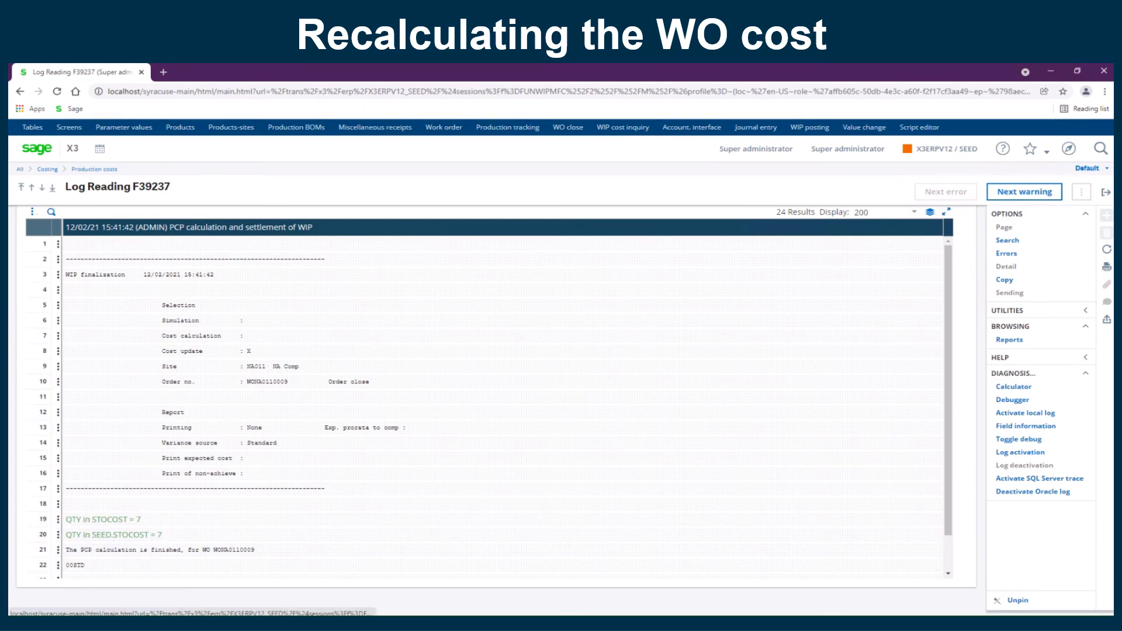
Close WIP finalization and its log, and examine the 00STD work order's actual subcontract cost in the WIP cost inquiry
{"action": "left_click", "coordinate": [1106, 192]}
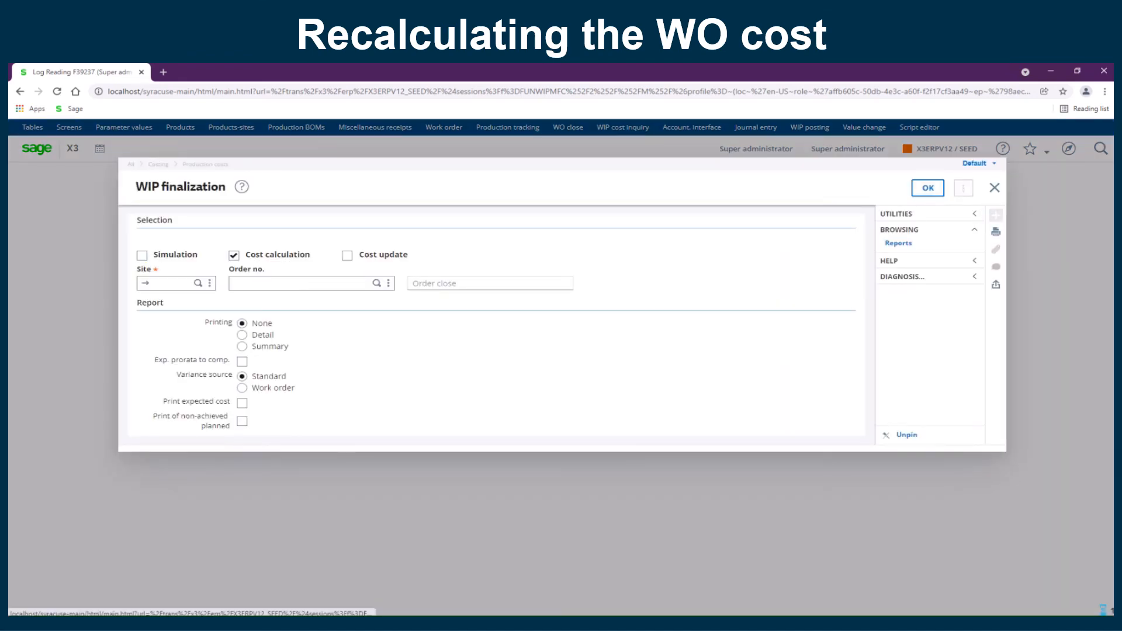
{"action": "left_click", "coordinate": [994, 187]}
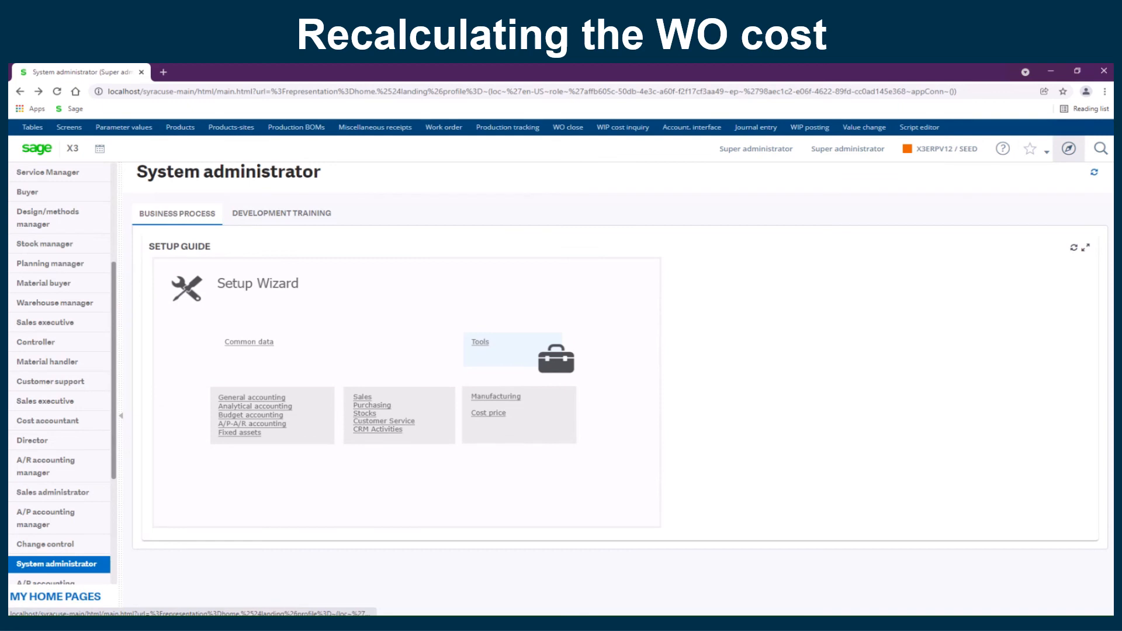
{"action": "left_click", "coordinate": [1068, 149]}
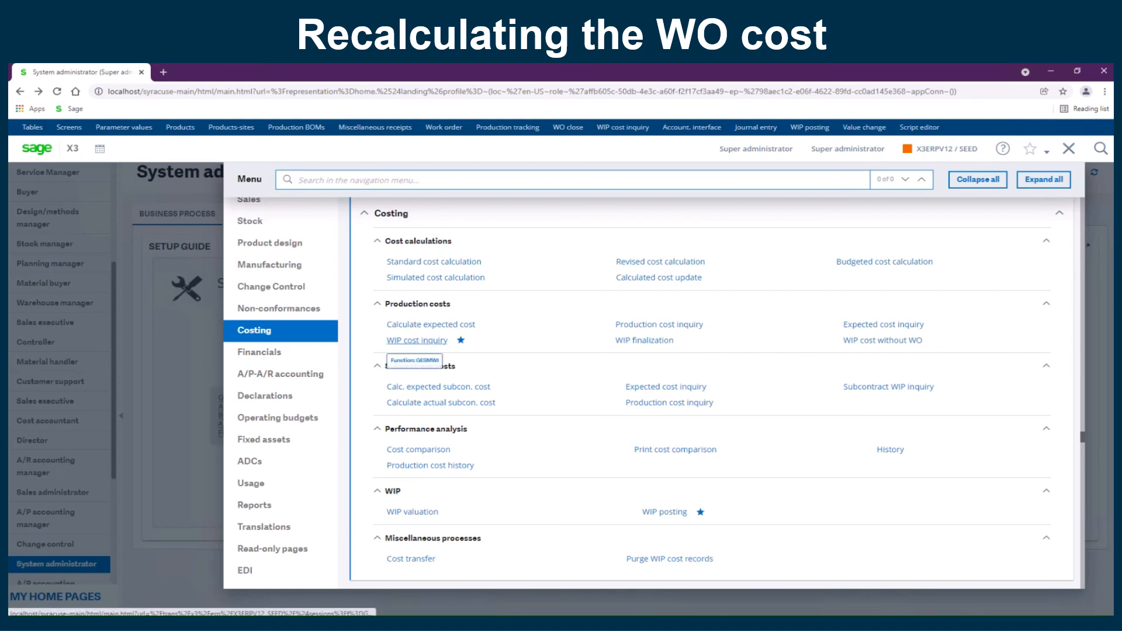
{"action": "left_click", "coordinate": [416, 340]}
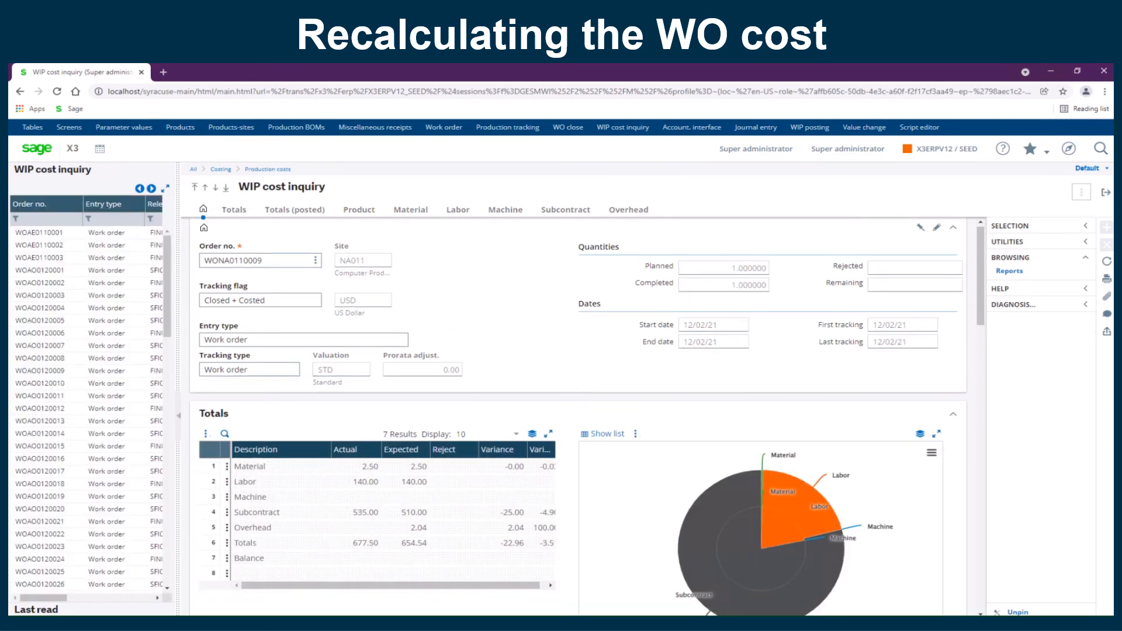
{"action": "left_click", "coordinate": [248, 260]}
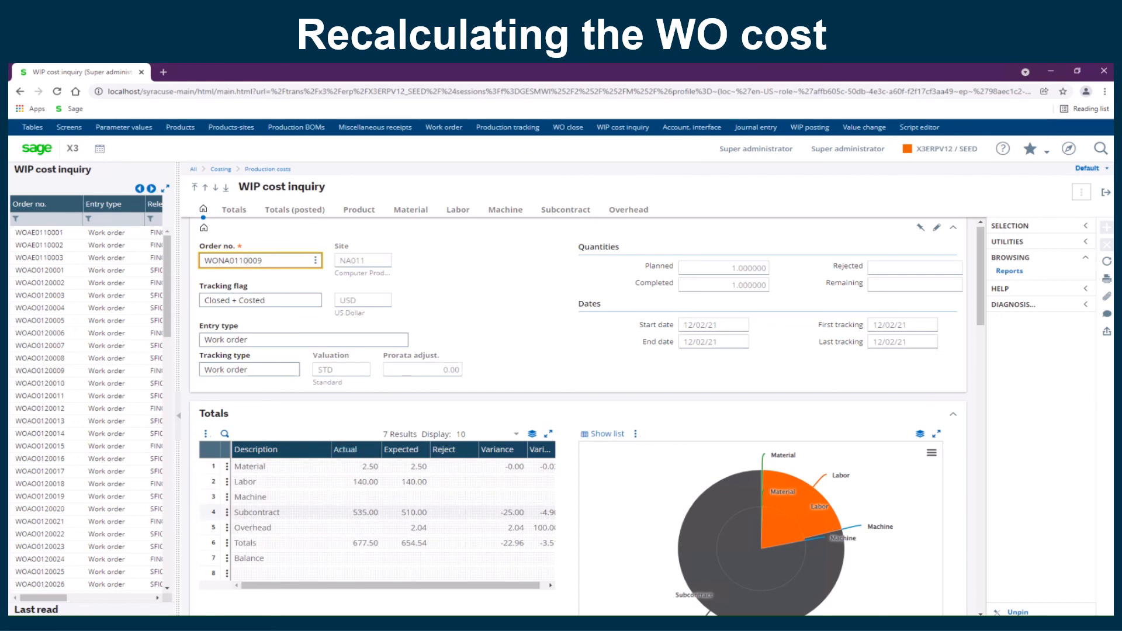
{"action": "left_click", "coordinate": [365, 512]}
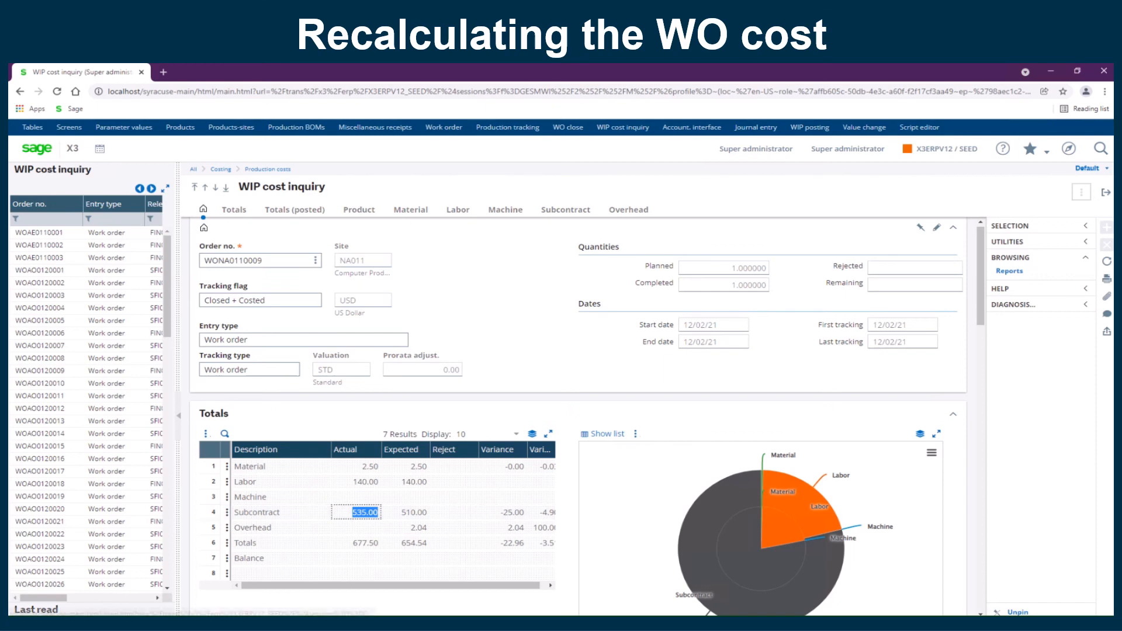
{"action": "left_click", "coordinate": [1106, 193]}
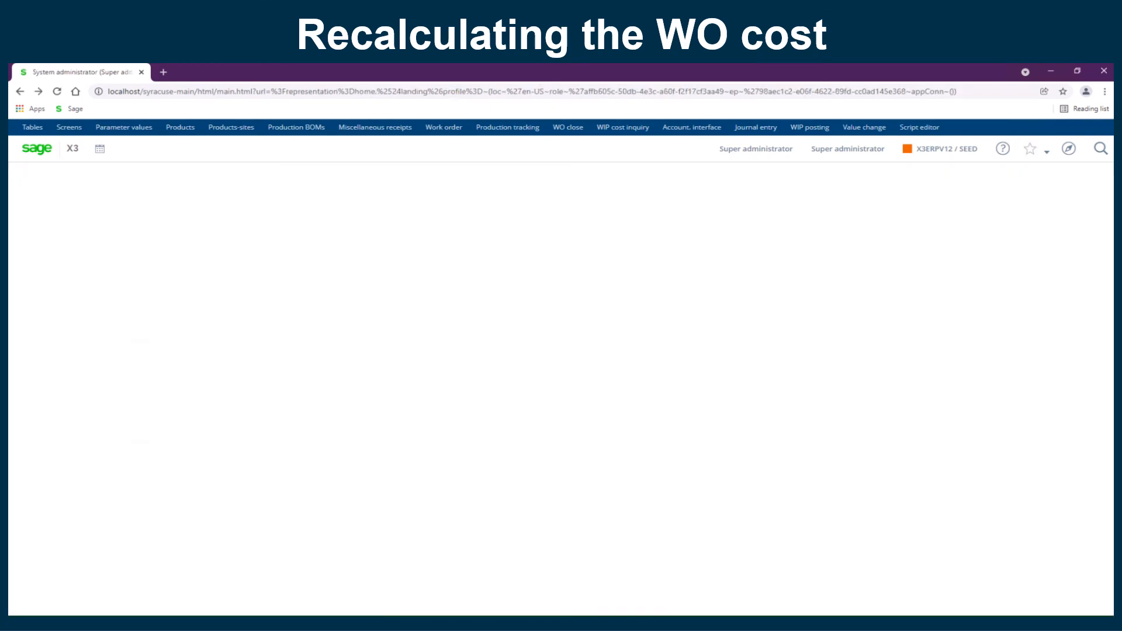
Open WIP posting and set it to production site NA011 with all transactions included
{"action": "left_click", "coordinate": [1069, 149]}
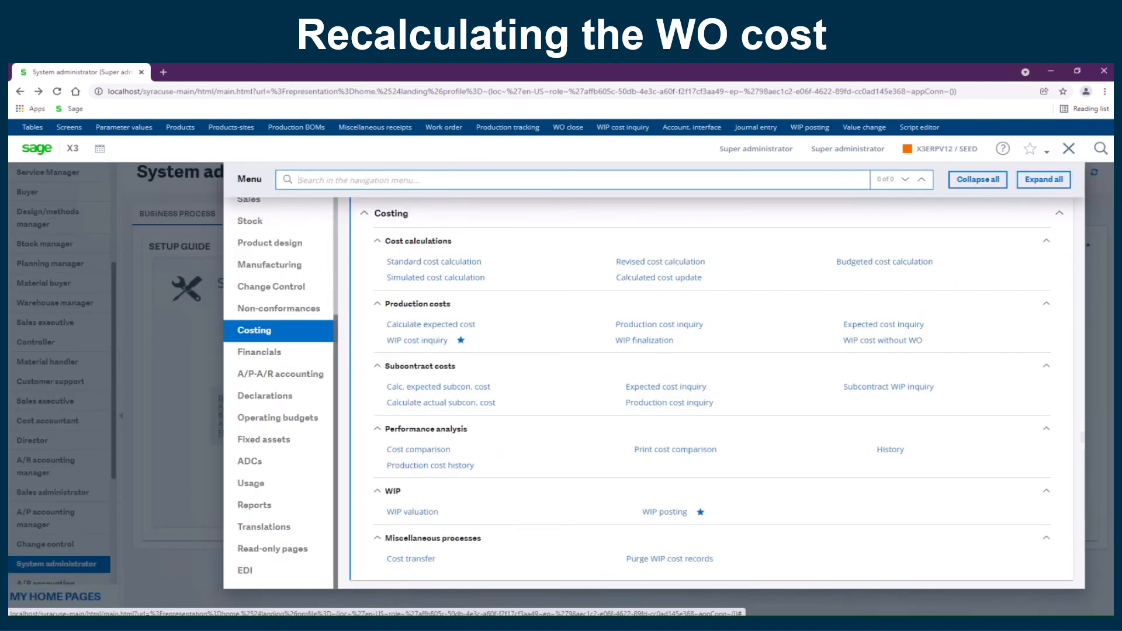
{"action": "left_click", "coordinate": [665, 512]}
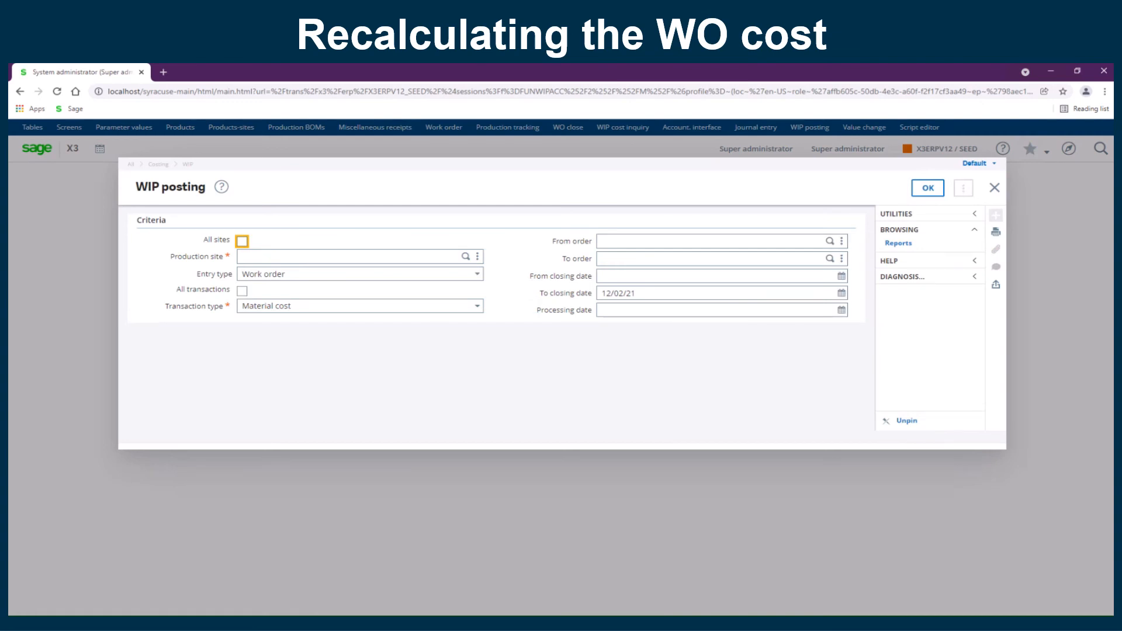
{"action": "key", "text": "Tab"}
{"action": "type", "text": "na0"}
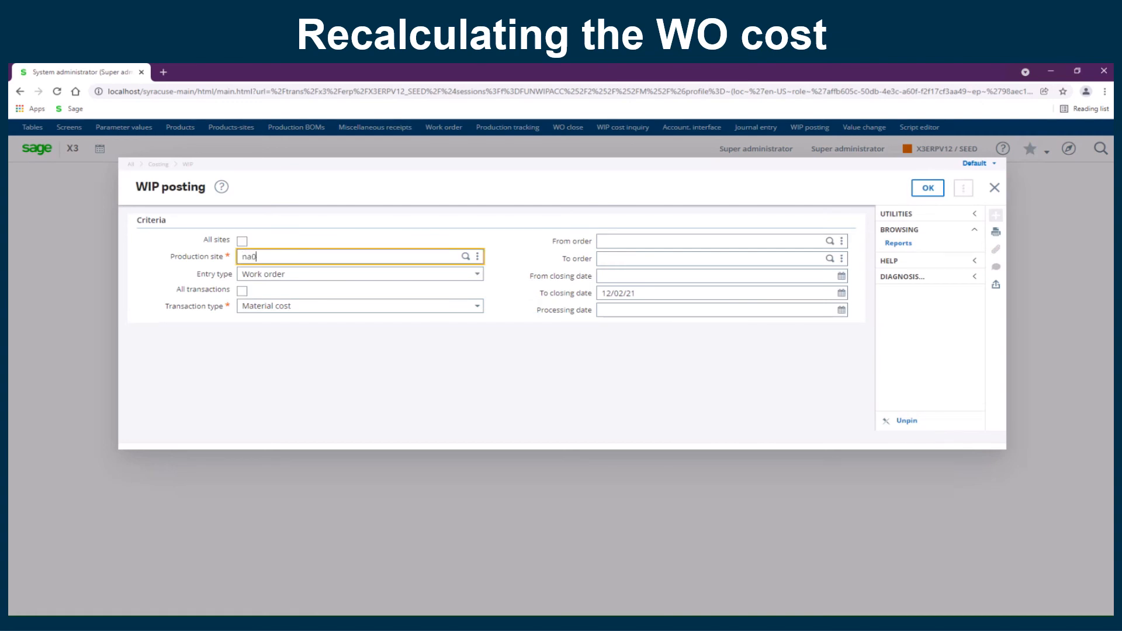
{"action": "type", "text": "11"}
{"action": "key", "text": "Tab"}
{"action": "key", "text": "Tab"}
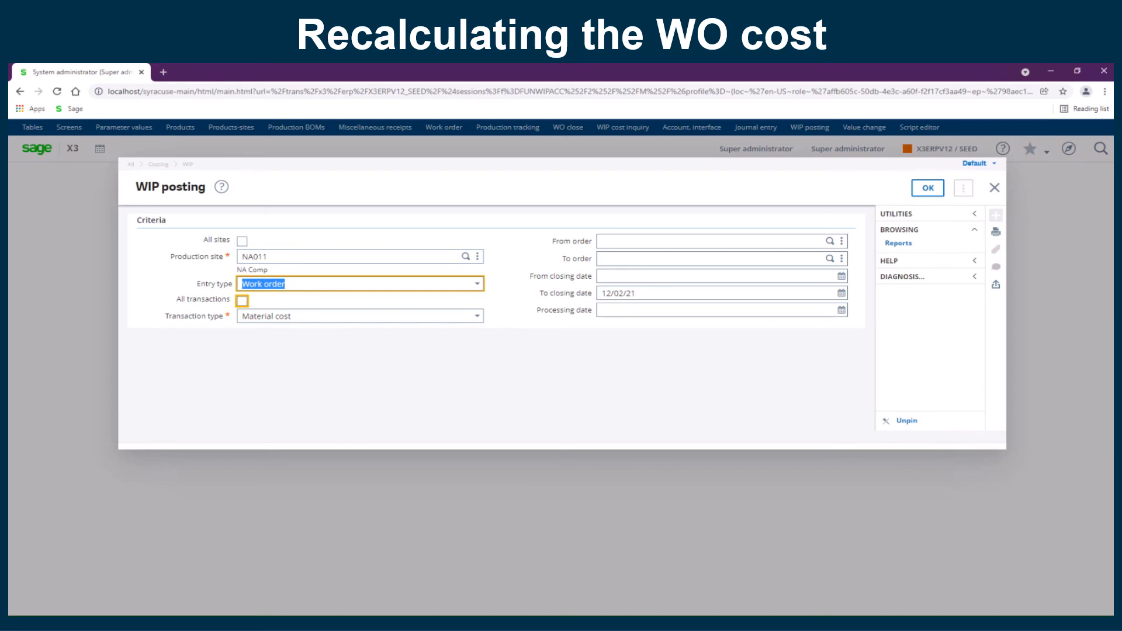
{"action": "key", "text": "space"}
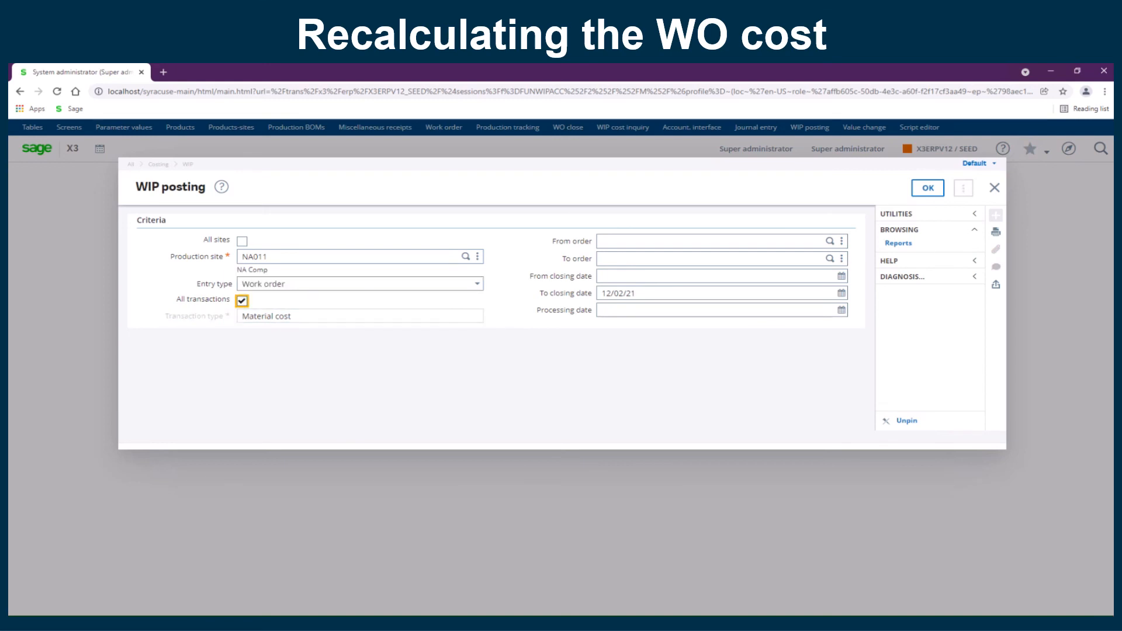
Run the WIP posting with the order range limited to the 00STD work order, and select the journal number line in the log
{"action": "key", "text": "Tab"}
{"action": "type", "text": "WONA0110009"}
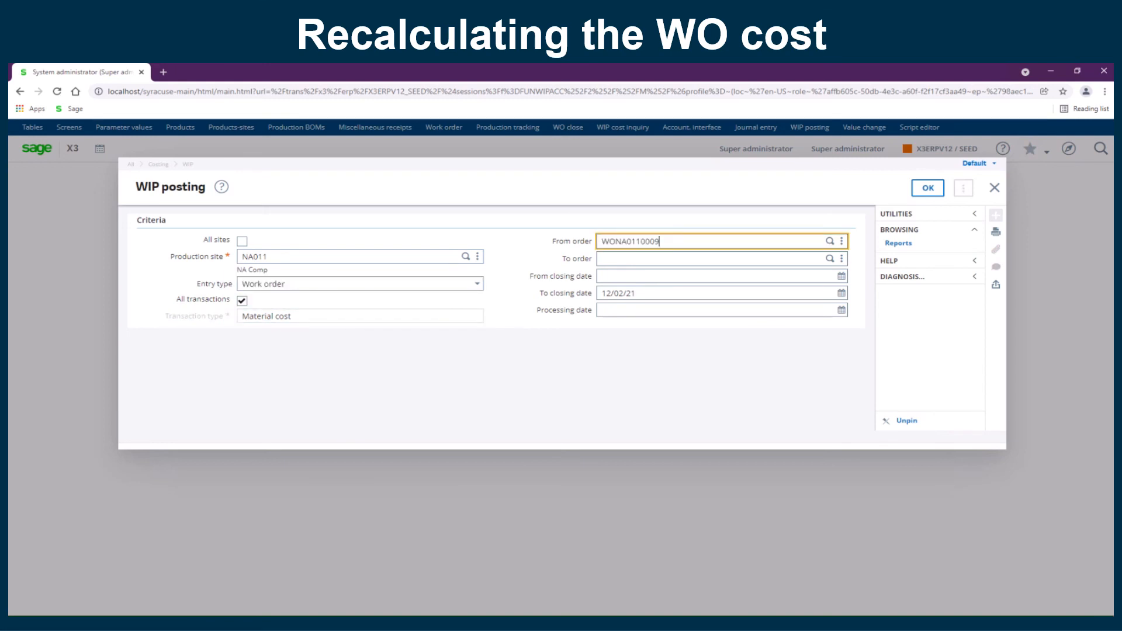
{"action": "key", "text": "Tab"}
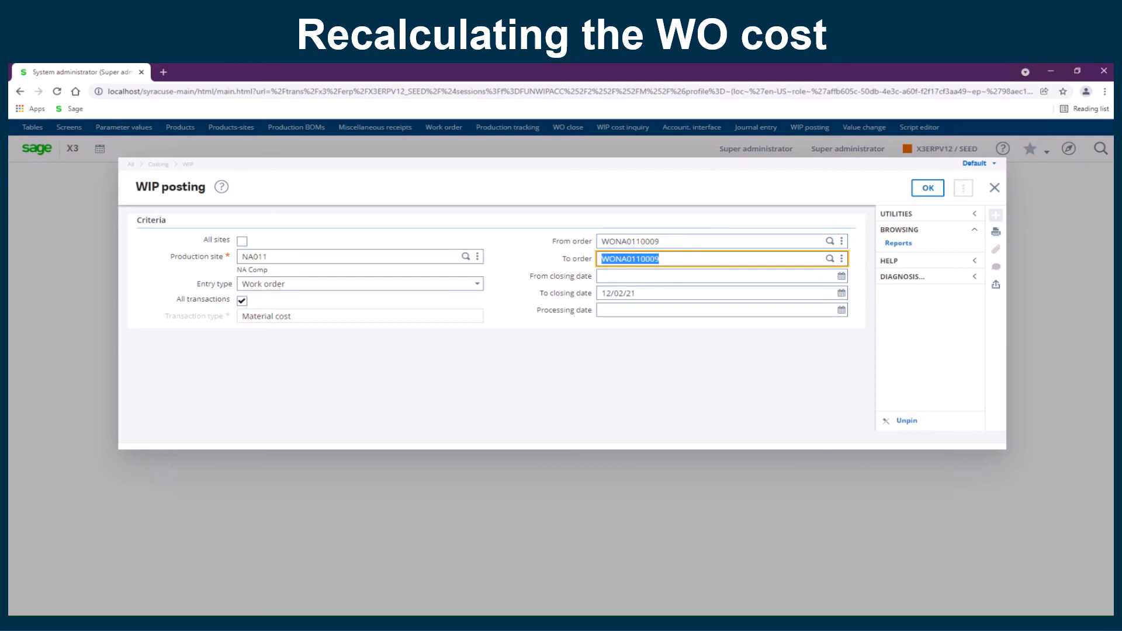
{"action": "left_click", "coordinate": [927, 188]}
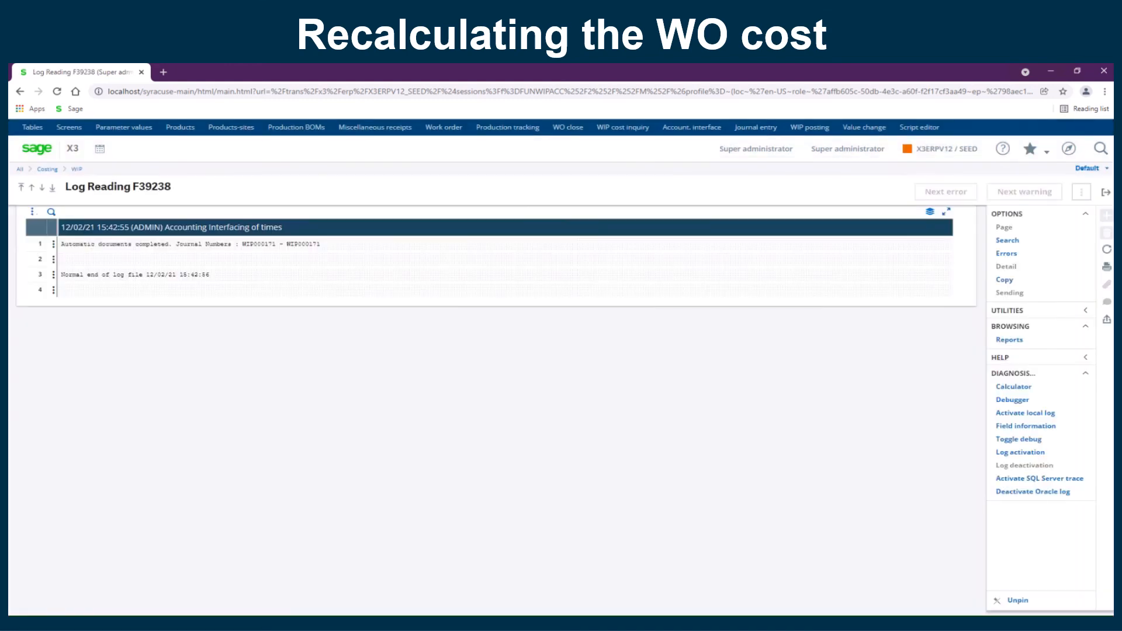
{"action": "double_click", "coordinate": [304, 244]}
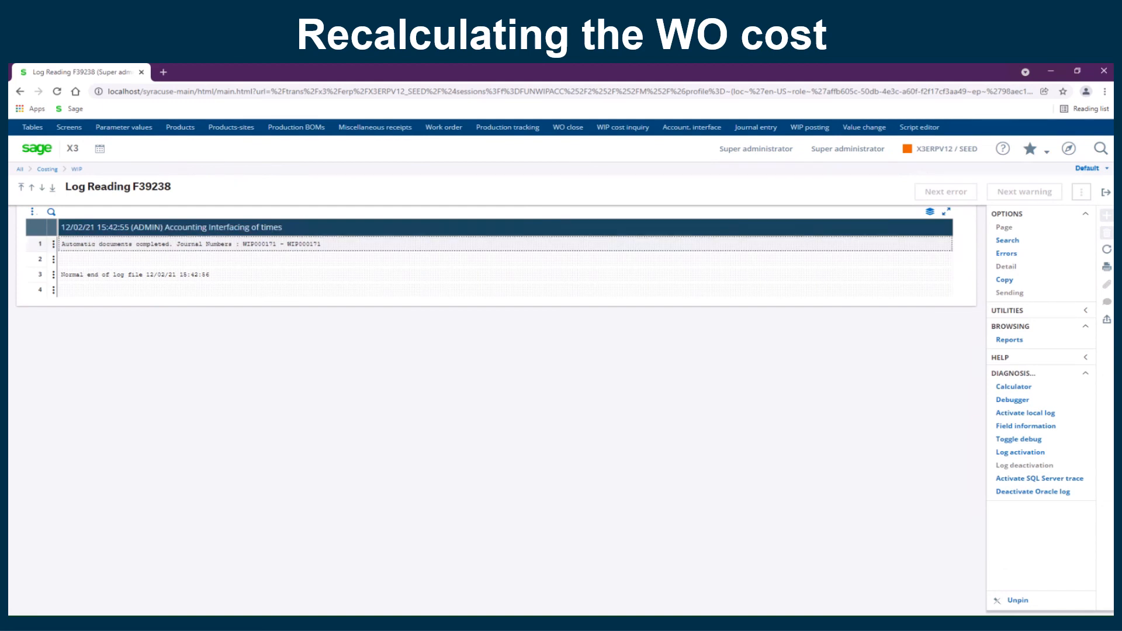